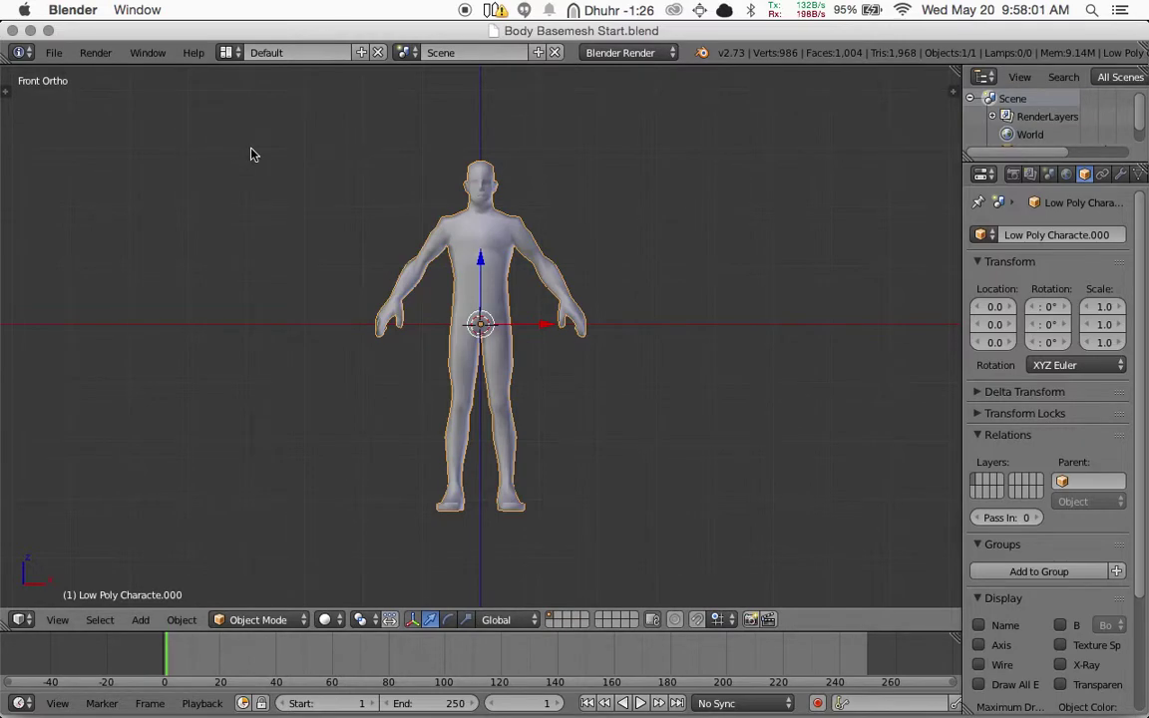
Enable the Rigging: Rigify add-on in the user preferences
{"action": "left_click", "coordinate": [54, 52]}
{"action": "left_click", "coordinate": [140, 253]}
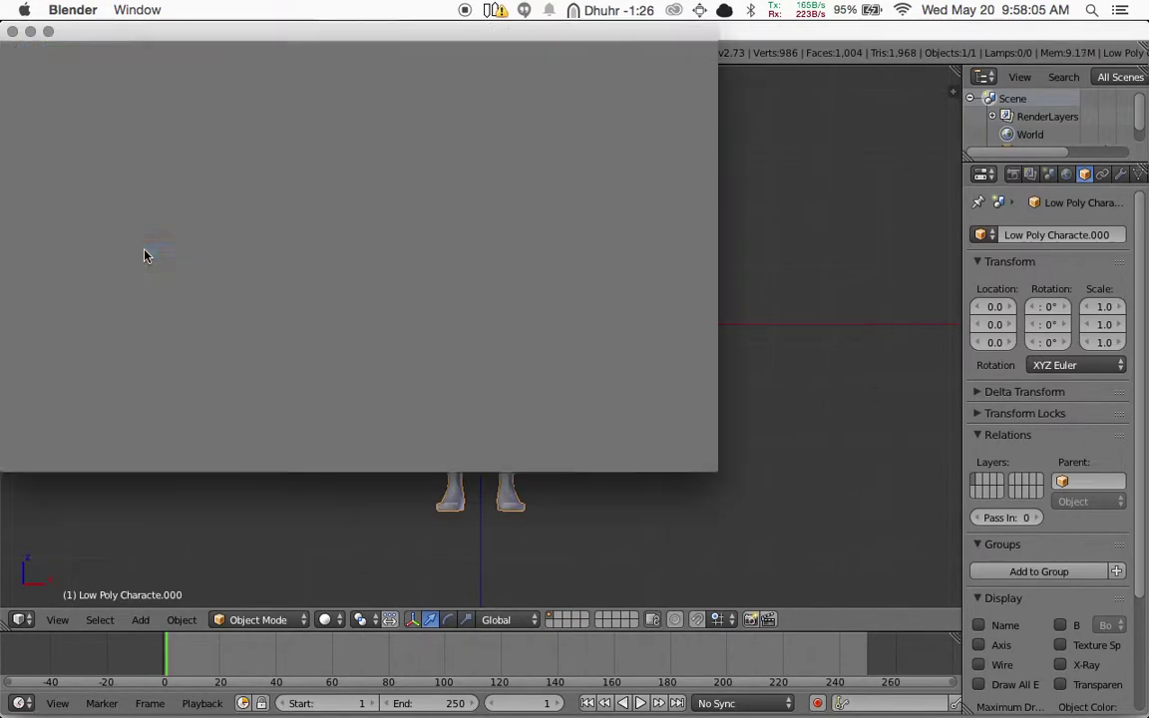
{"action": "left_click", "coordinate": [335, 57]}
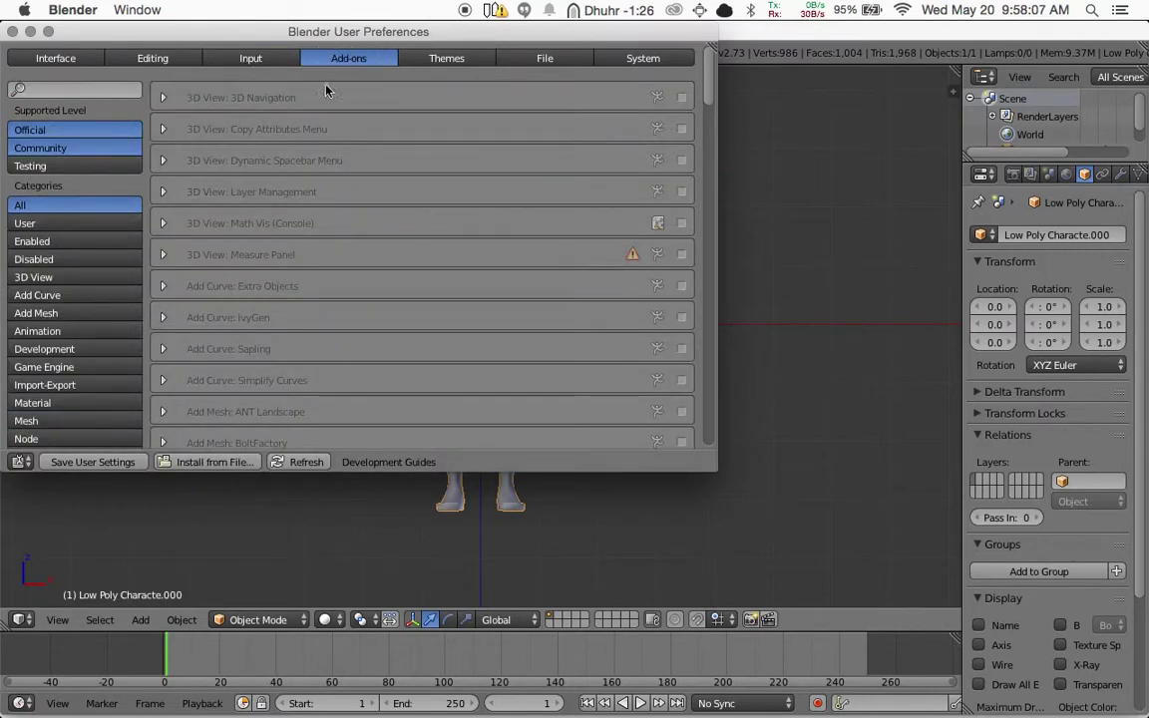
{"action": "scroll", "coordinate": [105, 319], "scroll_direction": "down", "scroll_amount": 2}
{"action": "scroll", "coordinate": [104, 319], "scroll_direction": "down", "scroll_amount": 4}
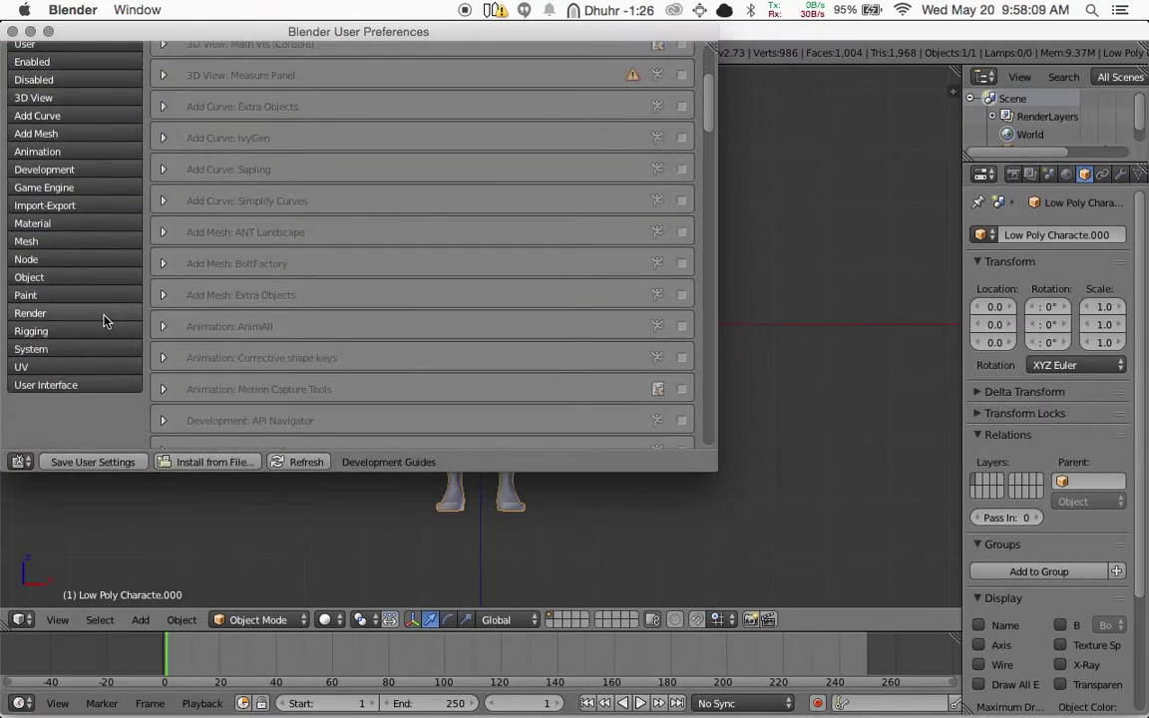
{"action": "left_click", "coordinate": [54, 329]}
{"action": "scroll", "coordinate": [305, 214], "scroll_direction": "up", "scroll_amount": 2}
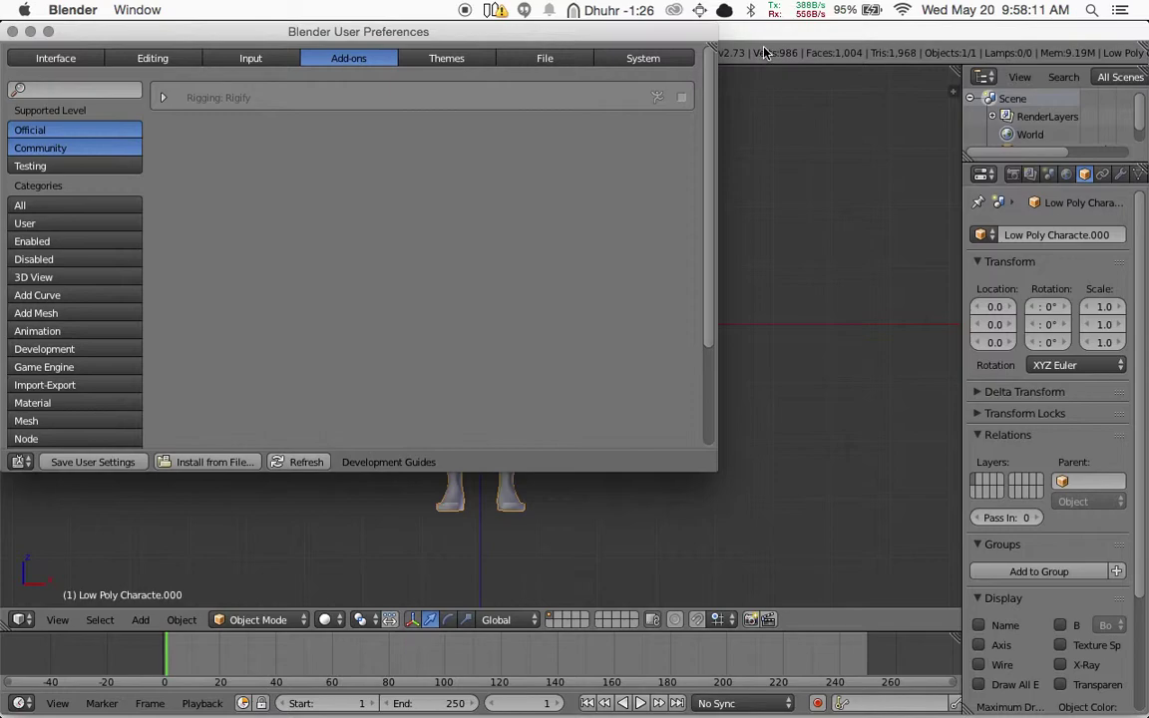
{"action": "left_click", "coordinate": [681, 97]}
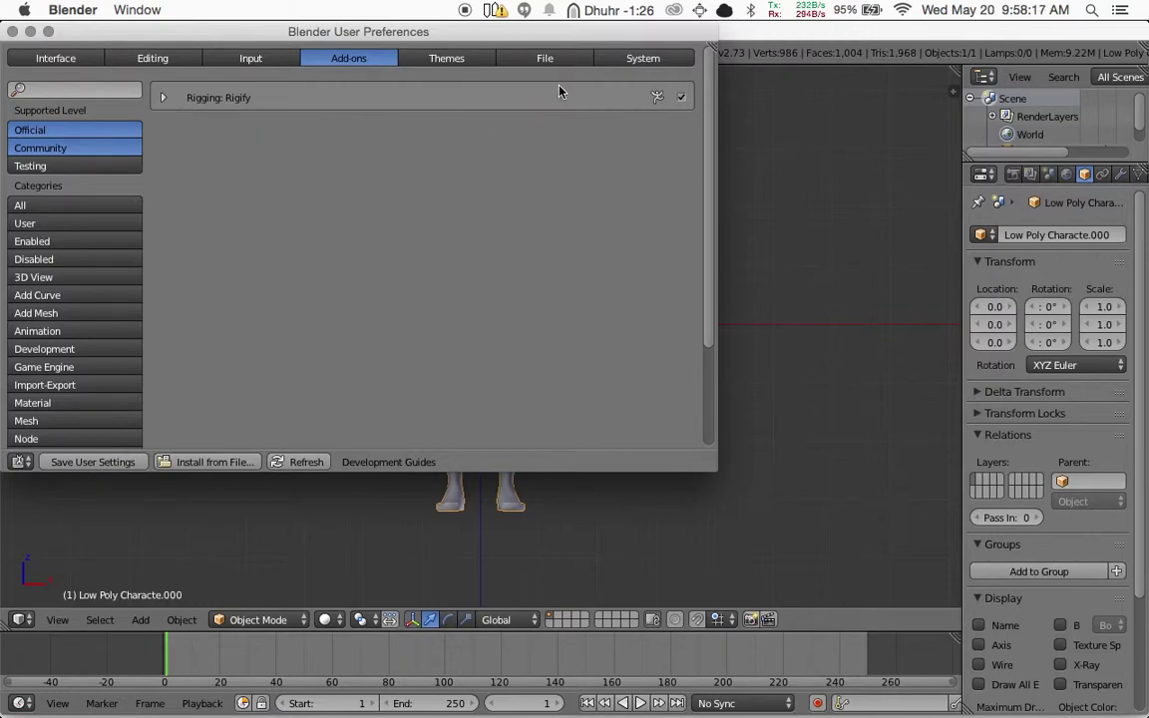
Allow Python scripts to run automatically in the file preferences and close the preferences window
{"action": "left_click", "coordinate": [549, 60]}
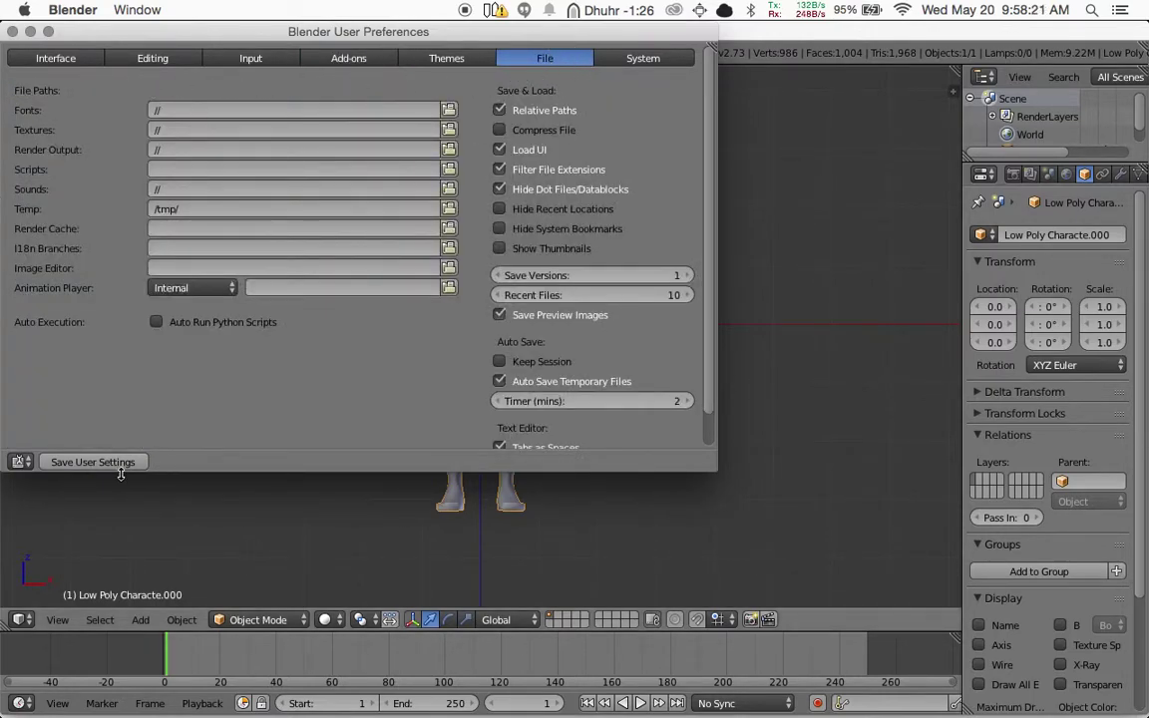
{"action": "left_click", "coordinate": [160, 323]}
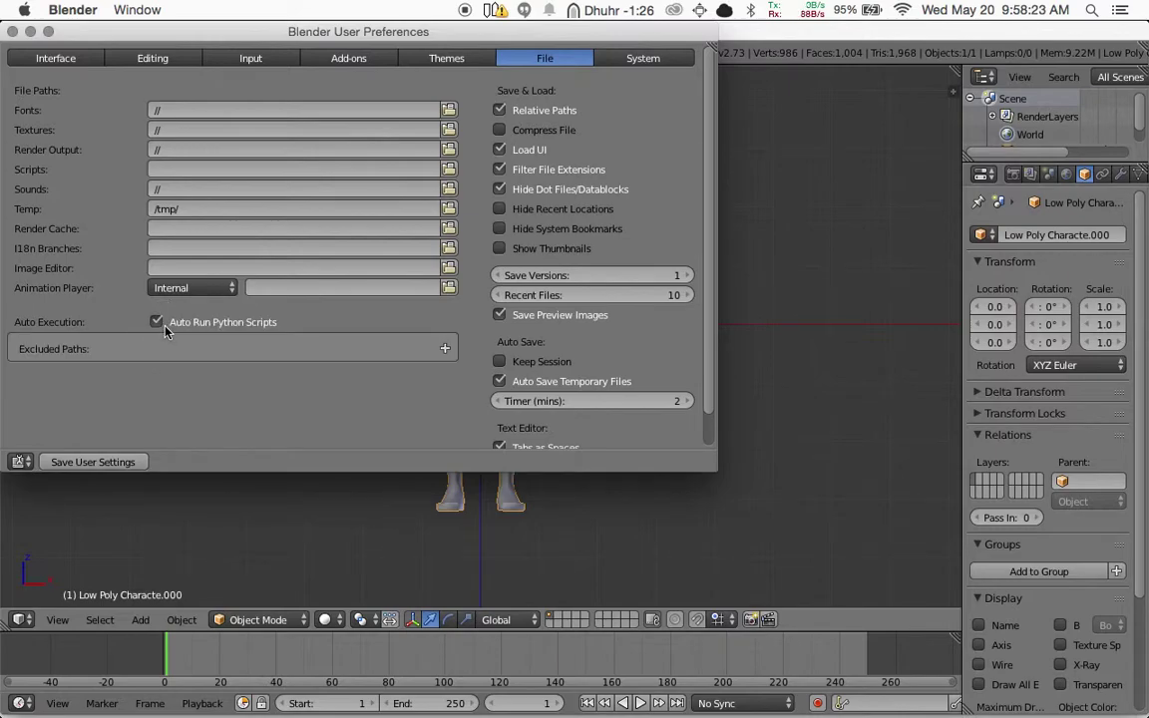
{"action": "left_click", "coordinate": [13, 31]}
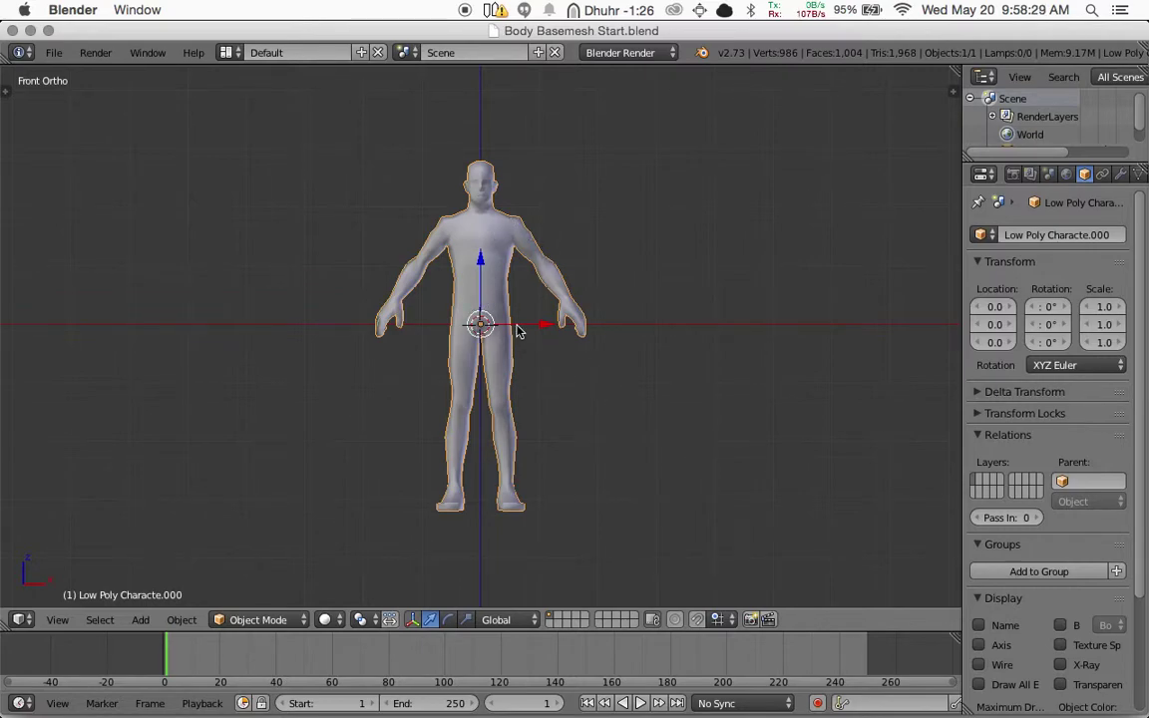
Add a Human (Meta-Rig) armature at the origin and turn on X-Ray display for it
{"action": "key", "text": "shift+a"}
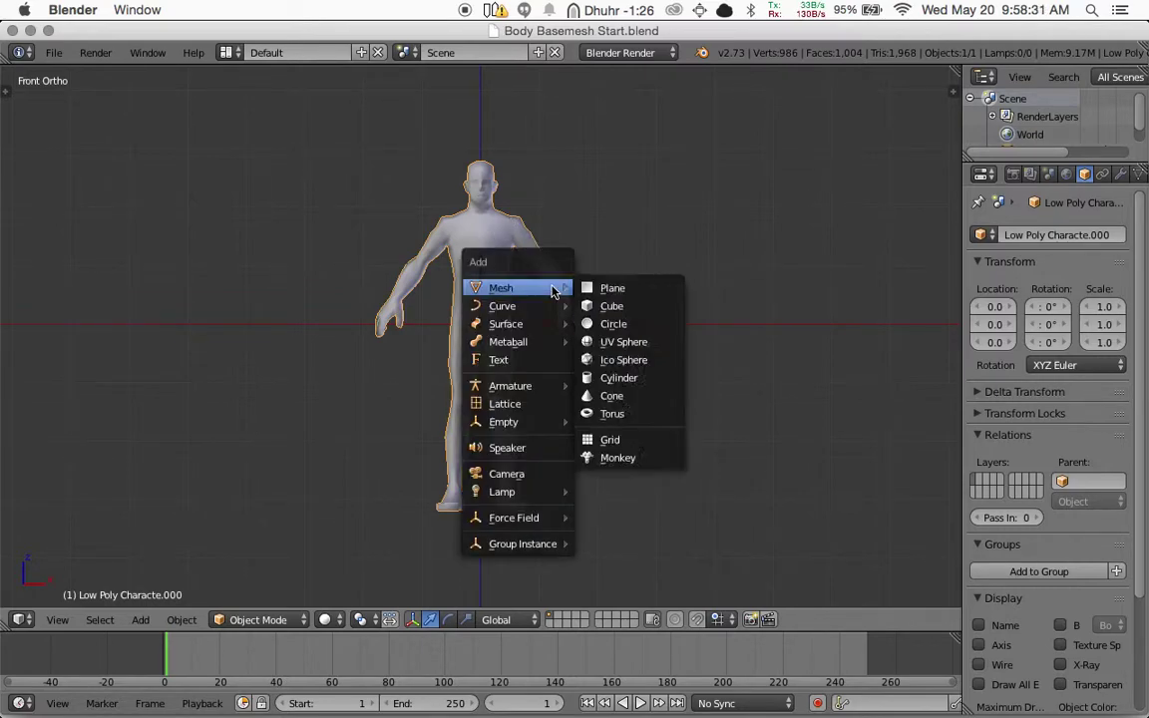
{"action": "mouse_move", "coordinate": [520, 388]}
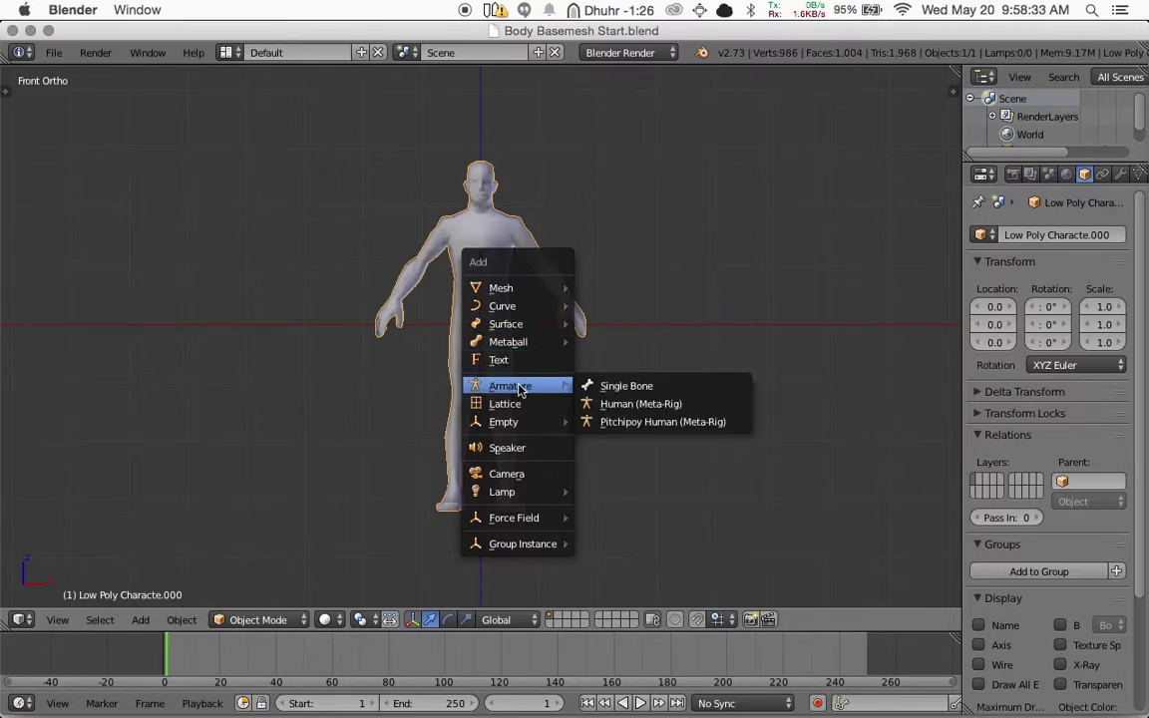
{"action": "left_click", "coordinate": [647, 405]}
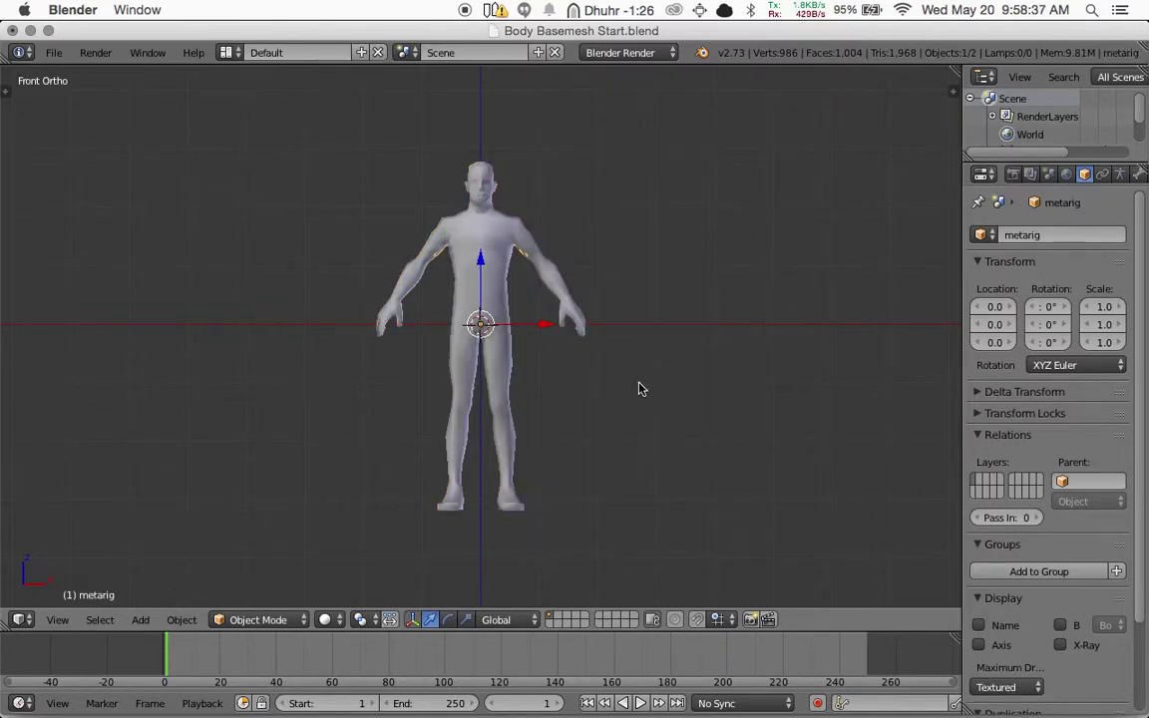
{"action": "key", "text": "g"}
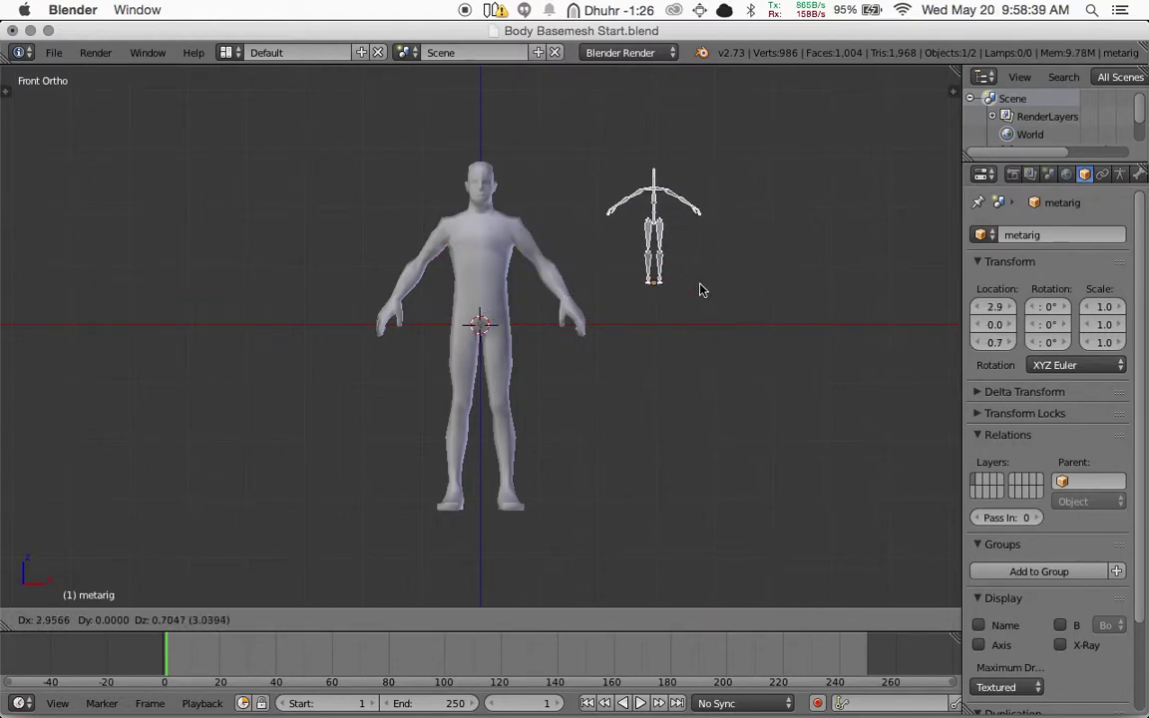
{"action": "right_click", "coordinate": [718, 304]}
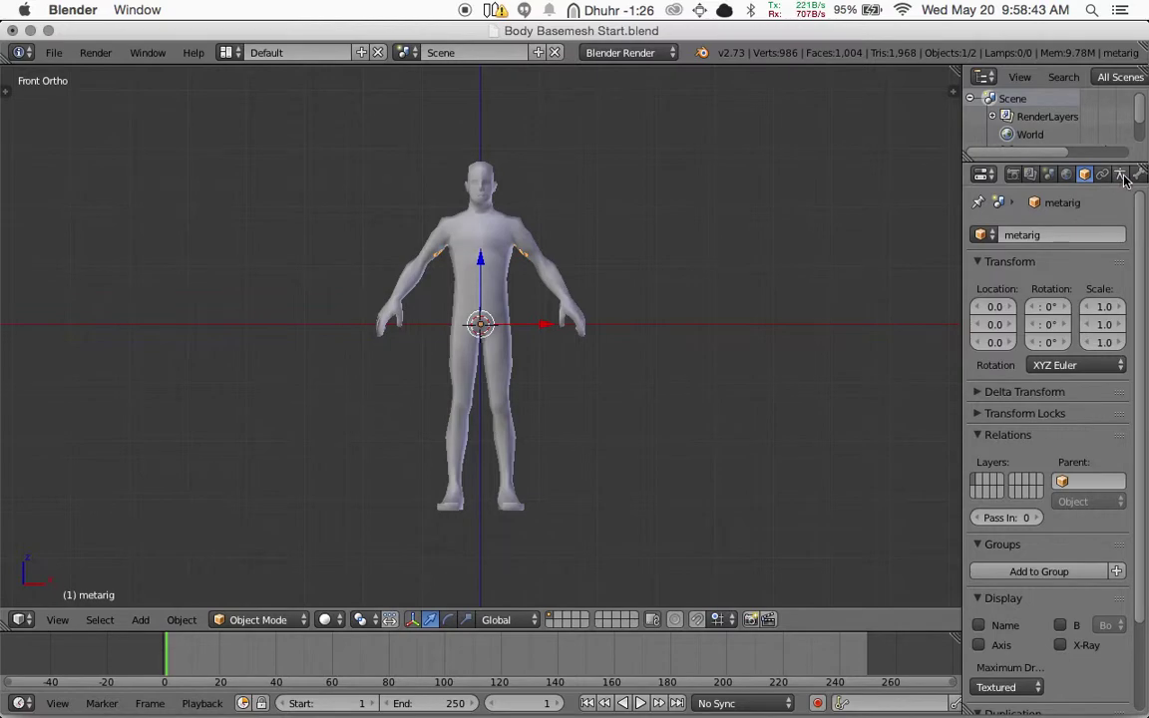
{"action": "left_click", "coordinate": [1120, 175]}
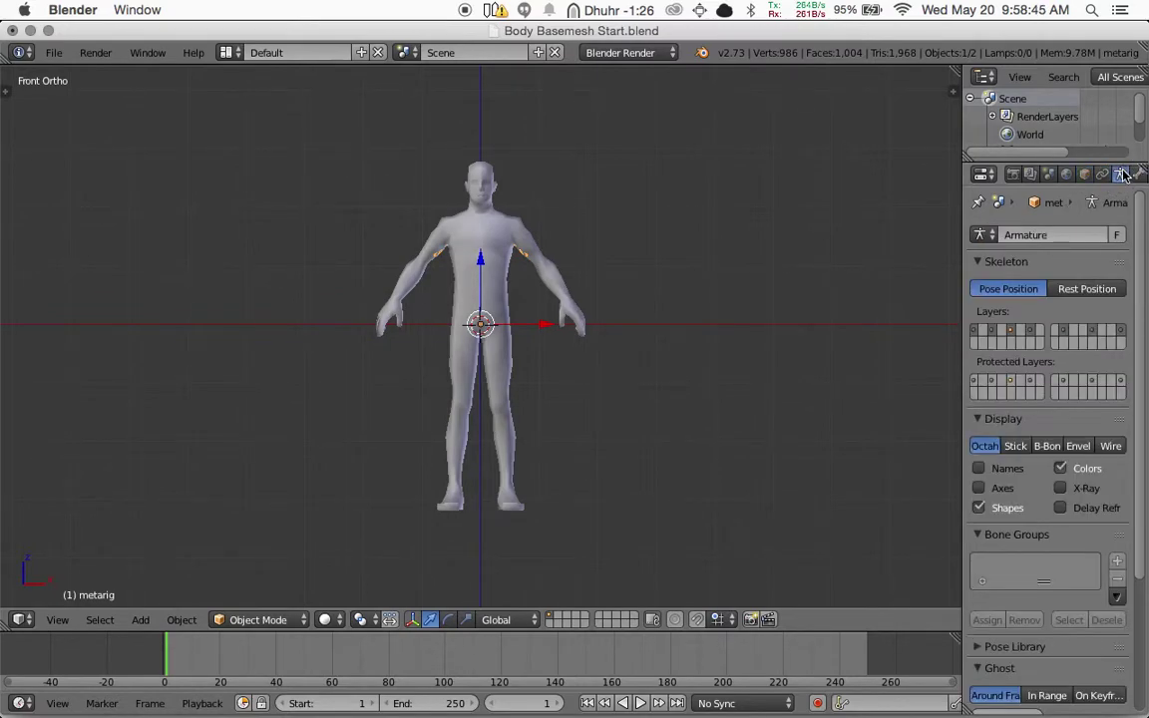
{"action": "left_click", "coordinate": [1061, 488]}
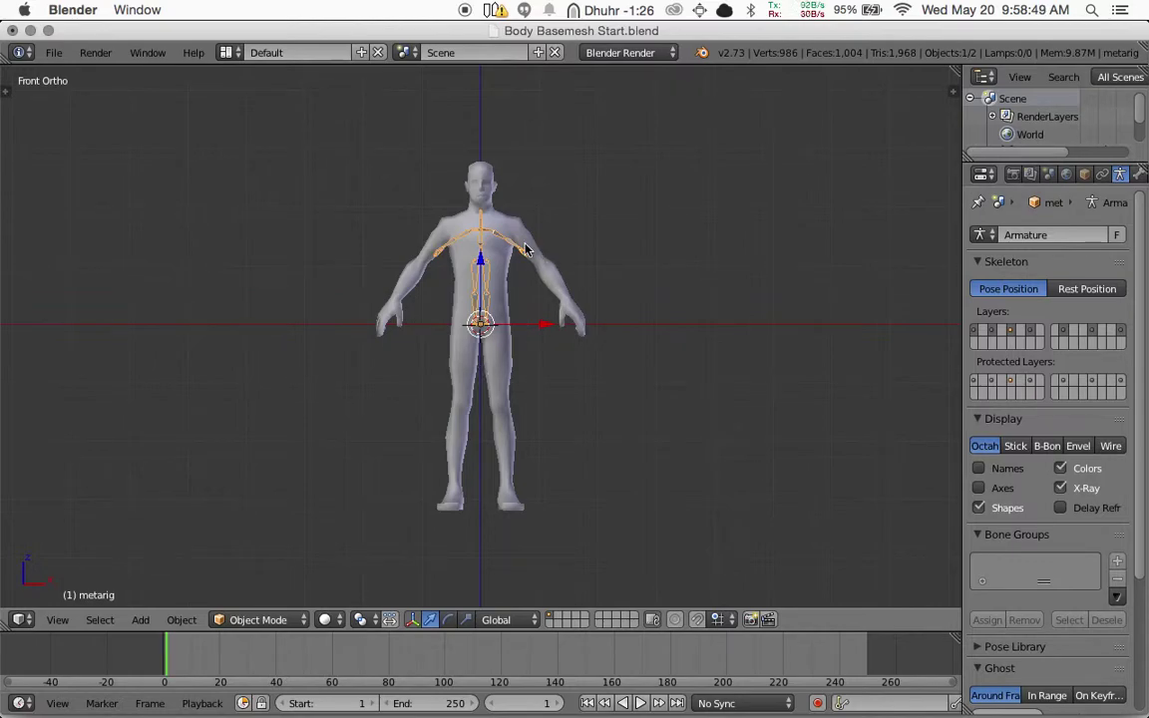
Select the body mesh and move it aside so it stands clear of the armature
{"action": "right_click", "coordinate": [517, 274]}
{"action": "right_click", "coordinate": [479, 278]}
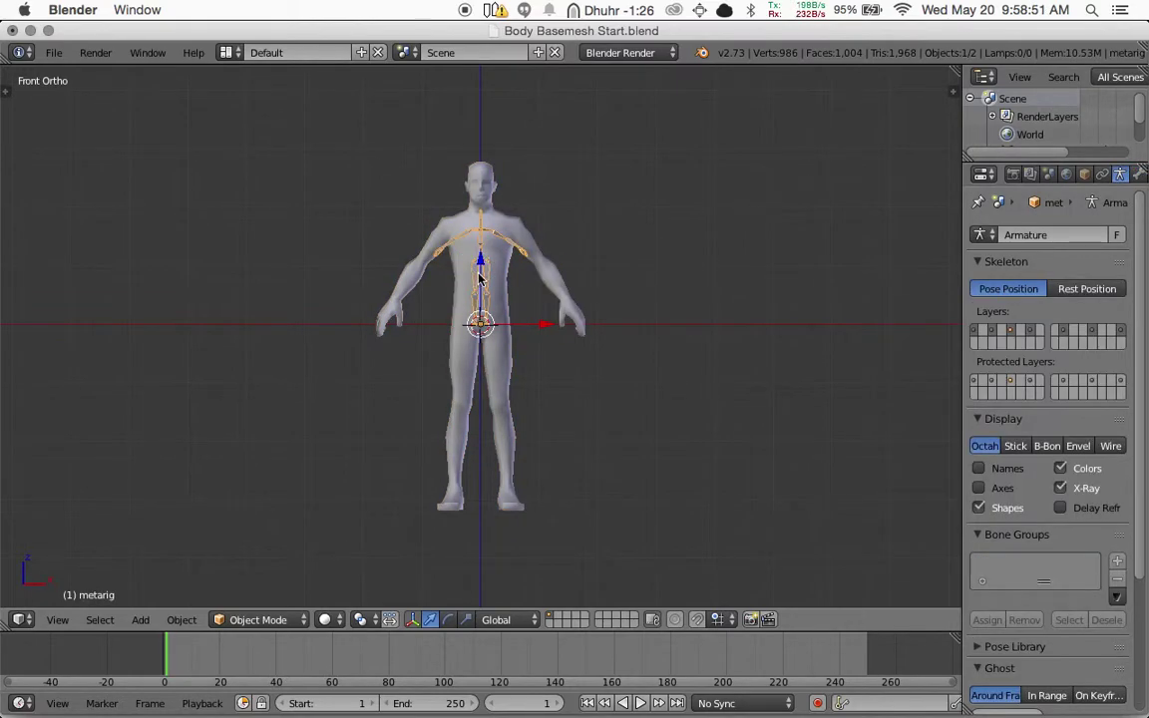
{"action": "right_click", "coordinate": [525, 248]}
{"action": "right_click", "coordinate": [528, 245]}
{"action": "right_click", "coordinate": [529, 245]}
{"action": "right_click", "coordinate": [528, 247]}
{"action": "right_click", "coordinate": [526, 244]}
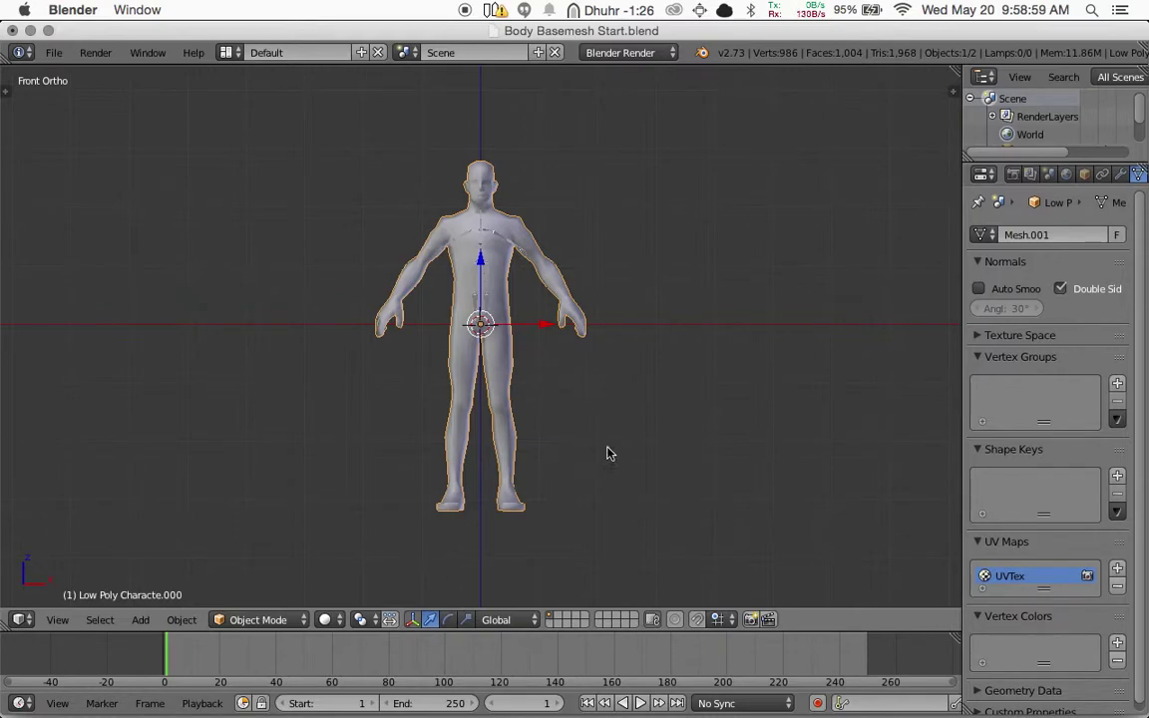
{"action": "key", "text": "g"}
{"action": "key", "text": "Escape"}
{"action": "key", "text": "g"}
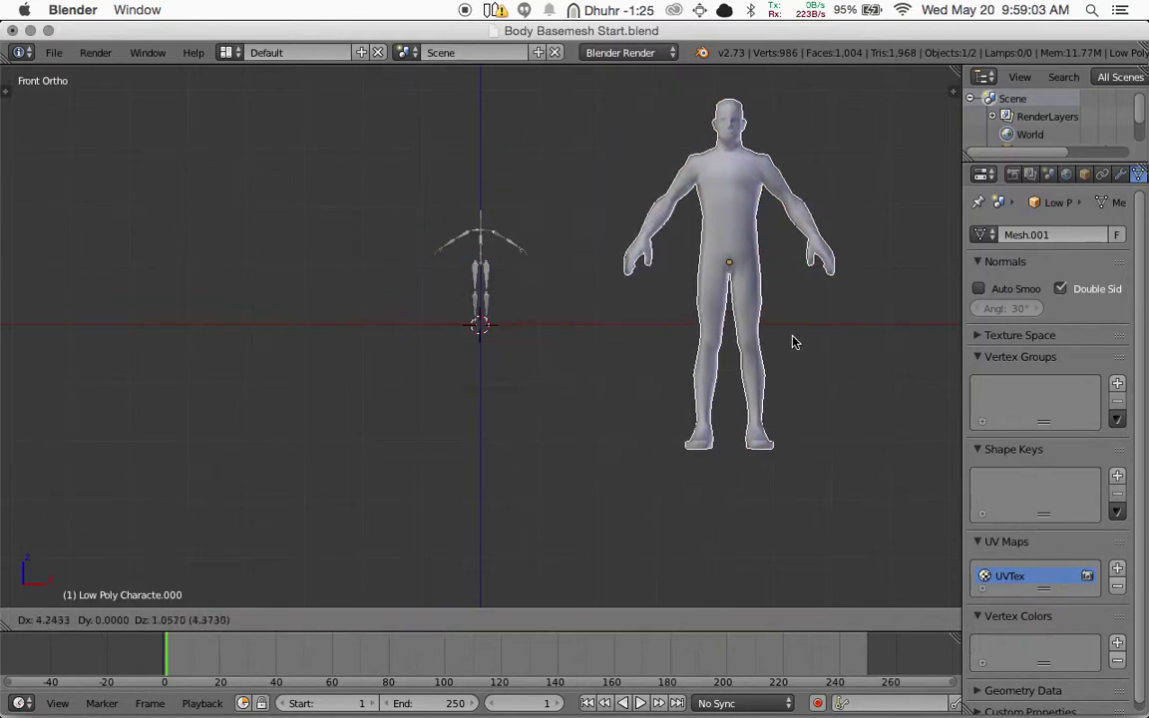
{"action": "key", "text": "Escape"}
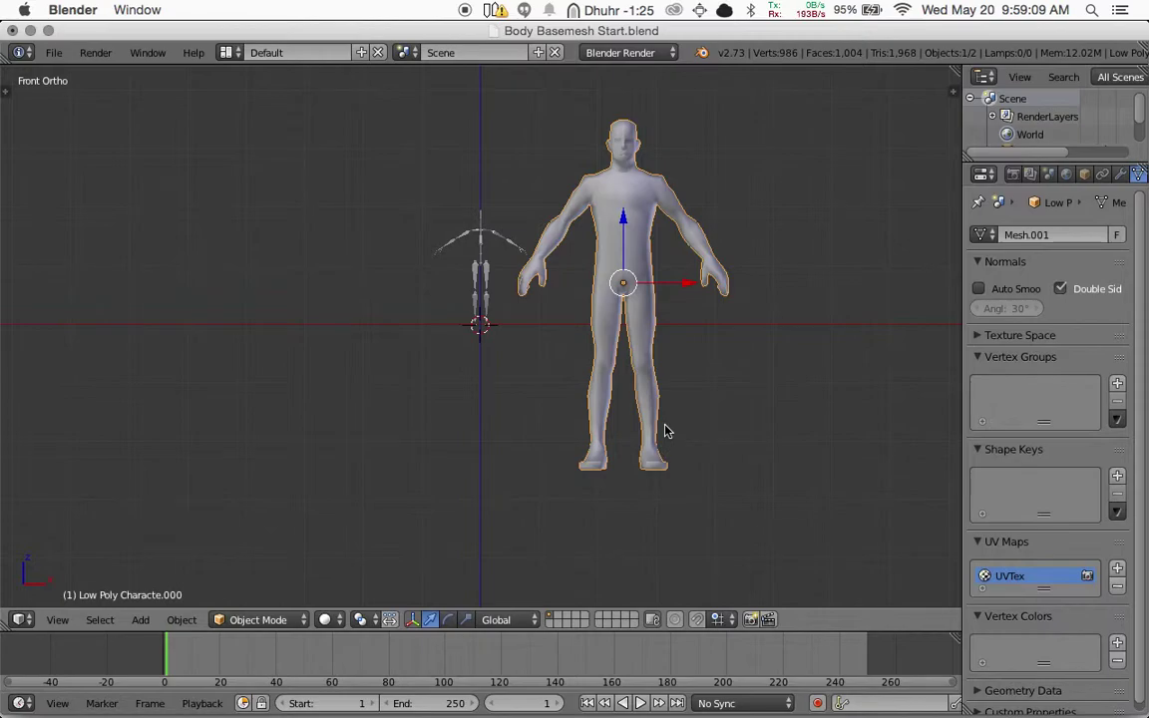
In Edit Mode, raise all the body's vertices along Z until the soles are level with the object's origin point
{"action": "key", "text": "Tab"}
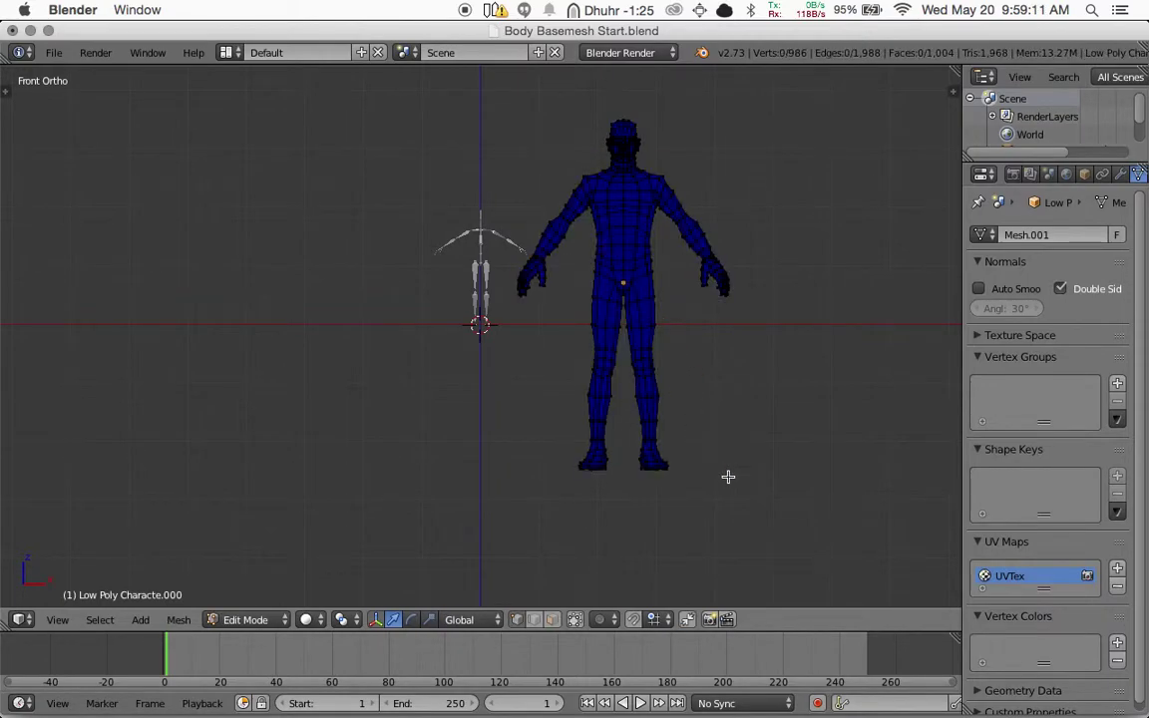
{"action": "key", "text": "a"}
{"action": "key", "text": "g"}
{"action": "key", "text": "z"}
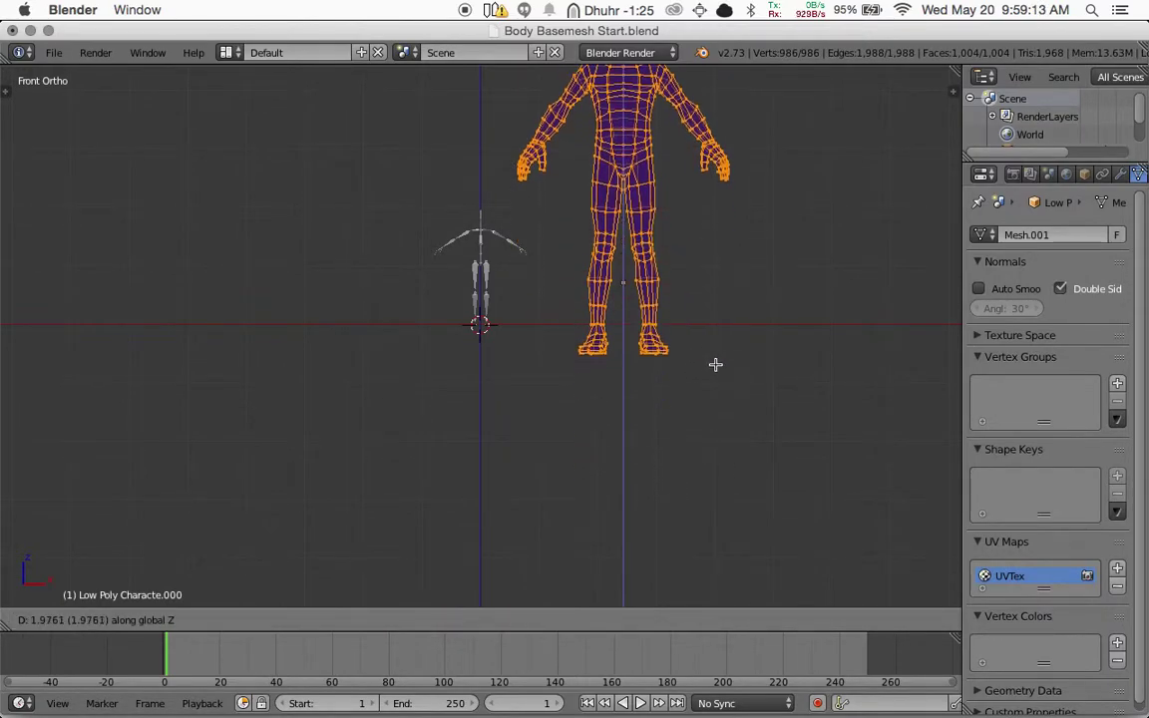
{"action": "left_click", "coordinate": [710, 301]}
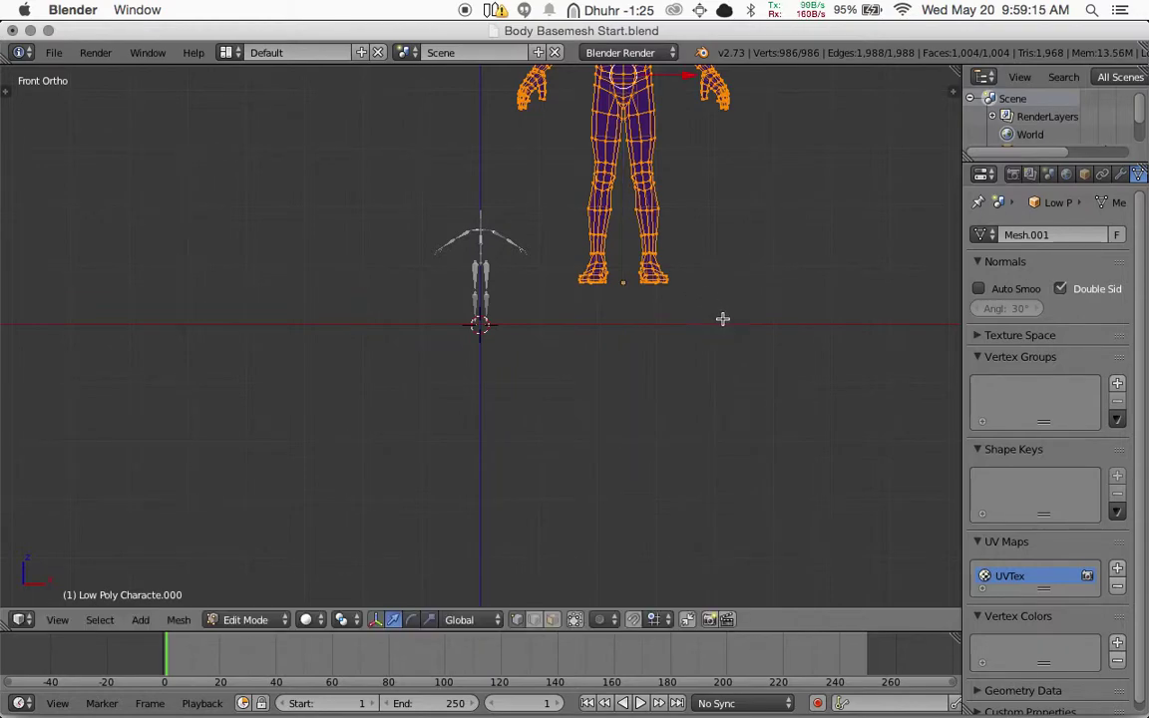
{"action": "key", "text": "Tab"}
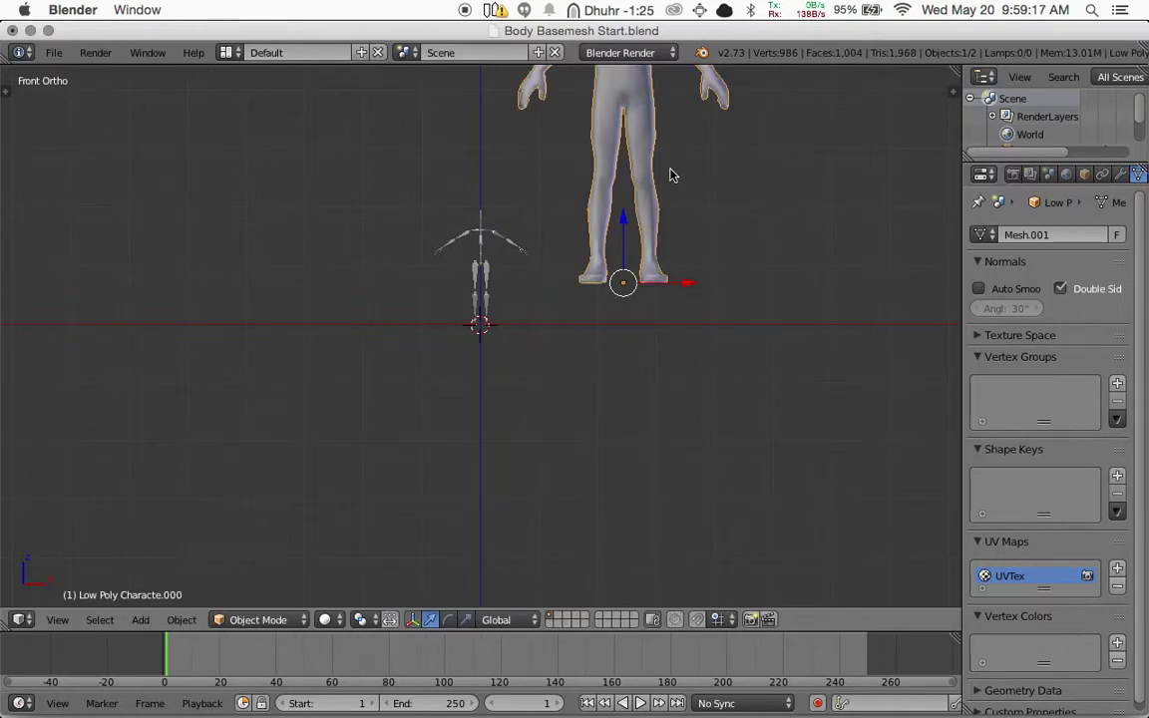
Move the body mesh so its feet stand at the world origin, centred over the armature
{"action": "key", "text": "g"}
{"action": "left_click", "coordinate": [619, 463]}
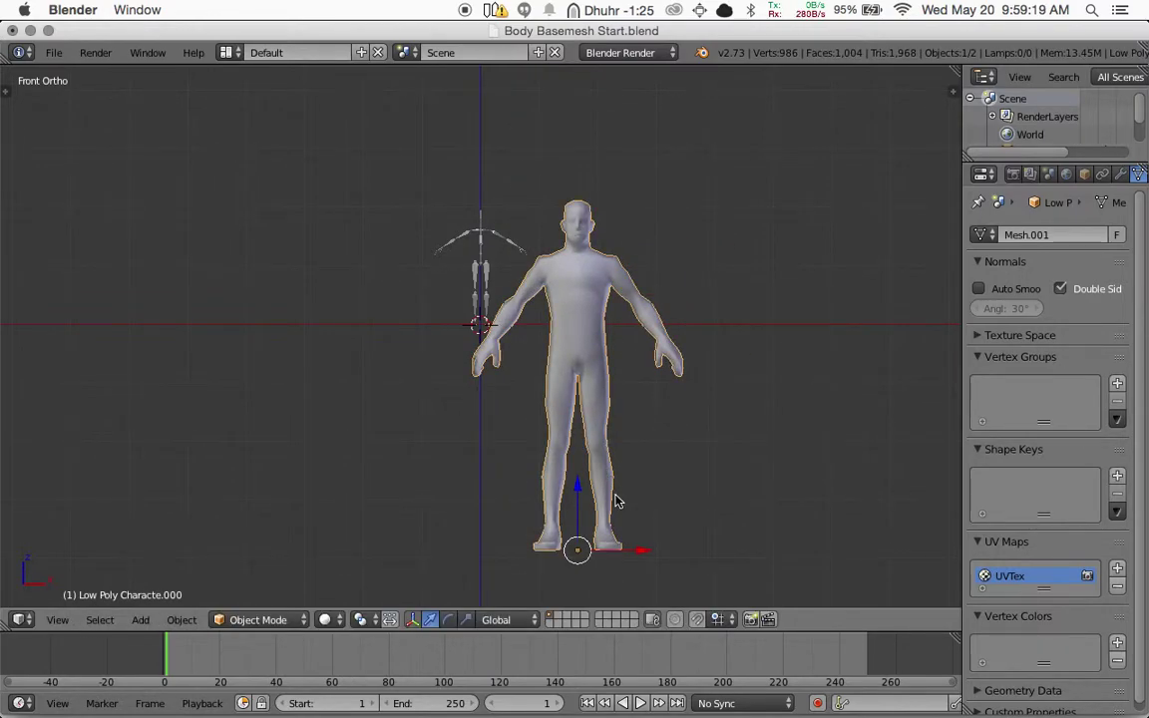
{"action": "key", "text": "g"}
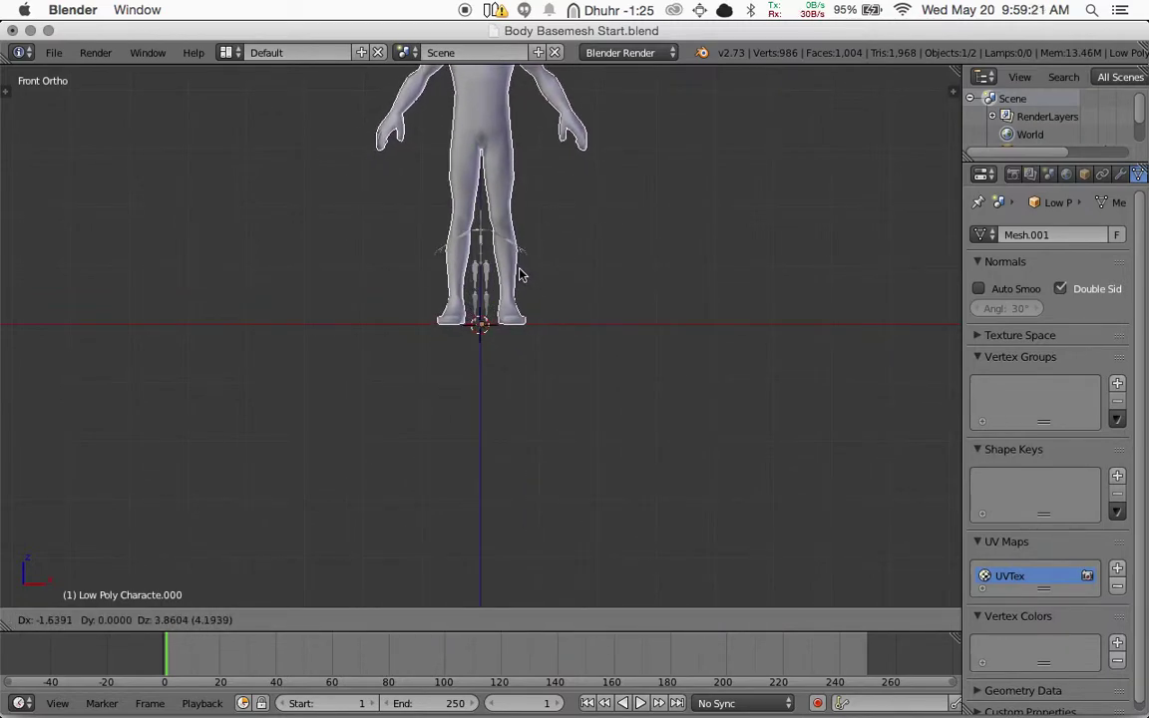
{"action": "left_click", "coordinate": [518, 274]}
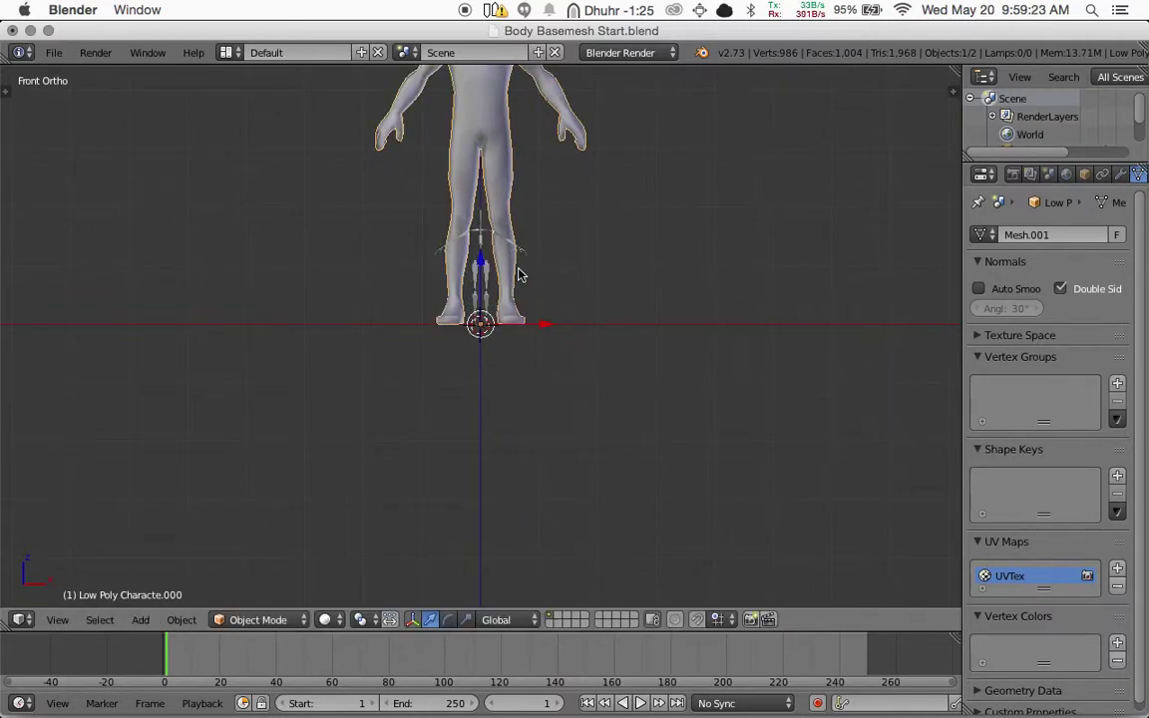
Scale the body mesh down uniformly to about 0.329 so its height matches the meta-rig
{"action": "key", "text": "s"}
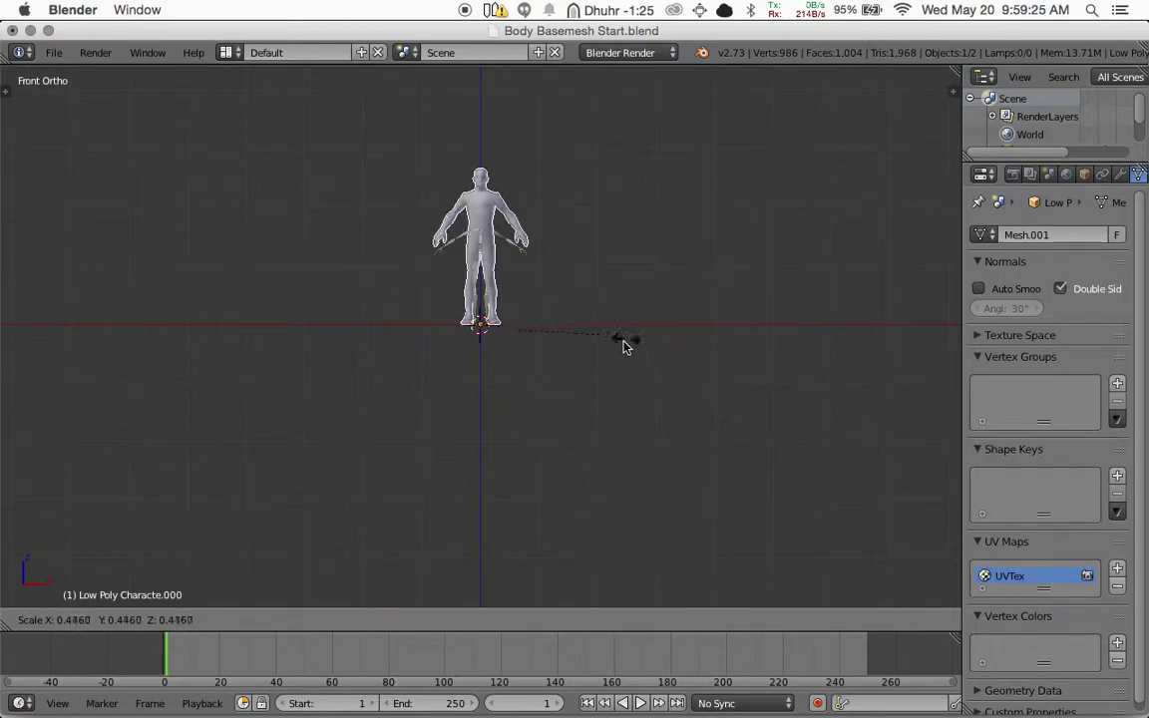
{"action": "left_click", "coordinate": [581, 377]}
{"action": "scroll", "coordinate": [577, 310], "scroll_direction": "up", "scroll_amount": 3}
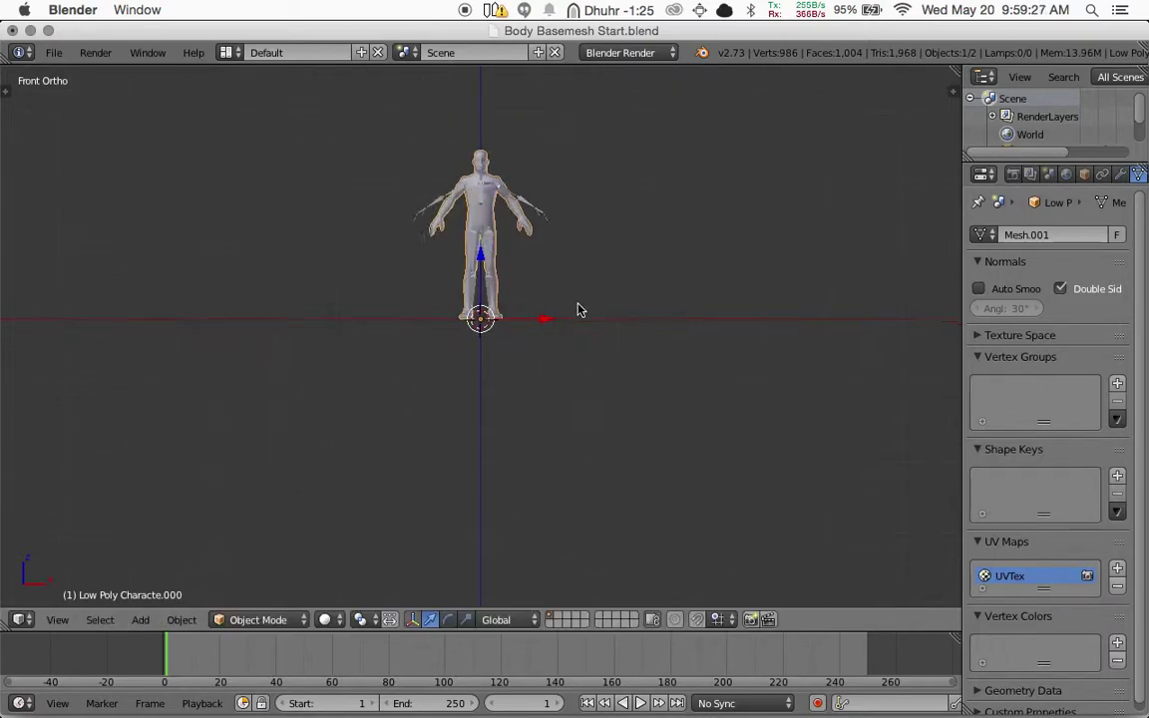
{"action": "middle_click_drag", "start_coordinate": [594, 274], "coordinate": [631, 330], "text": "shift"}
{"action": "scroll", "coordinate": [598, 457], "scroll_direction": "up", "scroll_amount": 3}
{"action": "key", "text": "s"}
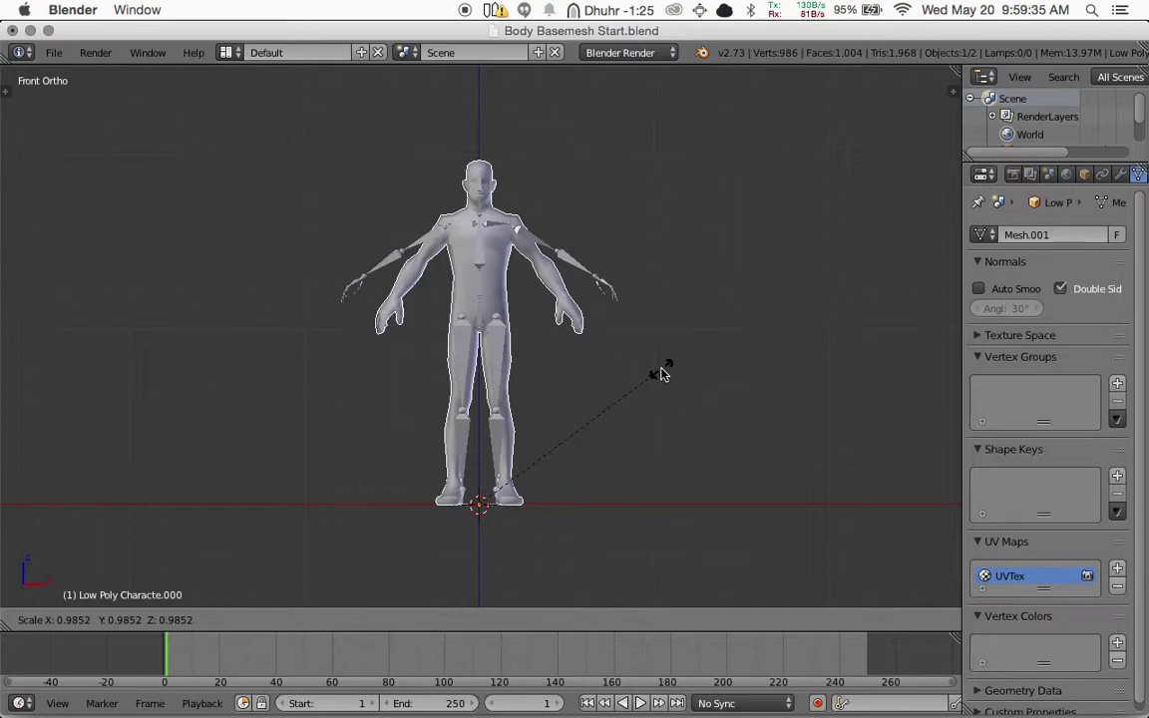
{"action": "left_click", "coordinate": [662, 372]}
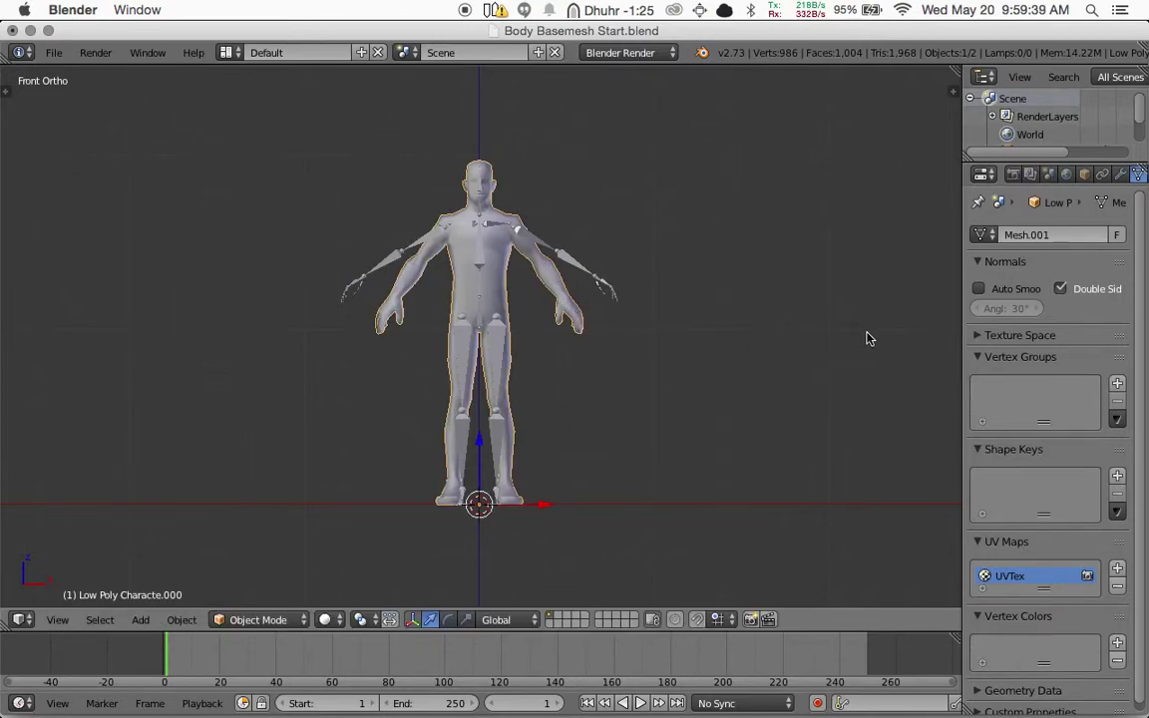
Apply the body mesh's scale, then select the meta-rig armature
{"action": "key", "text": "n"}
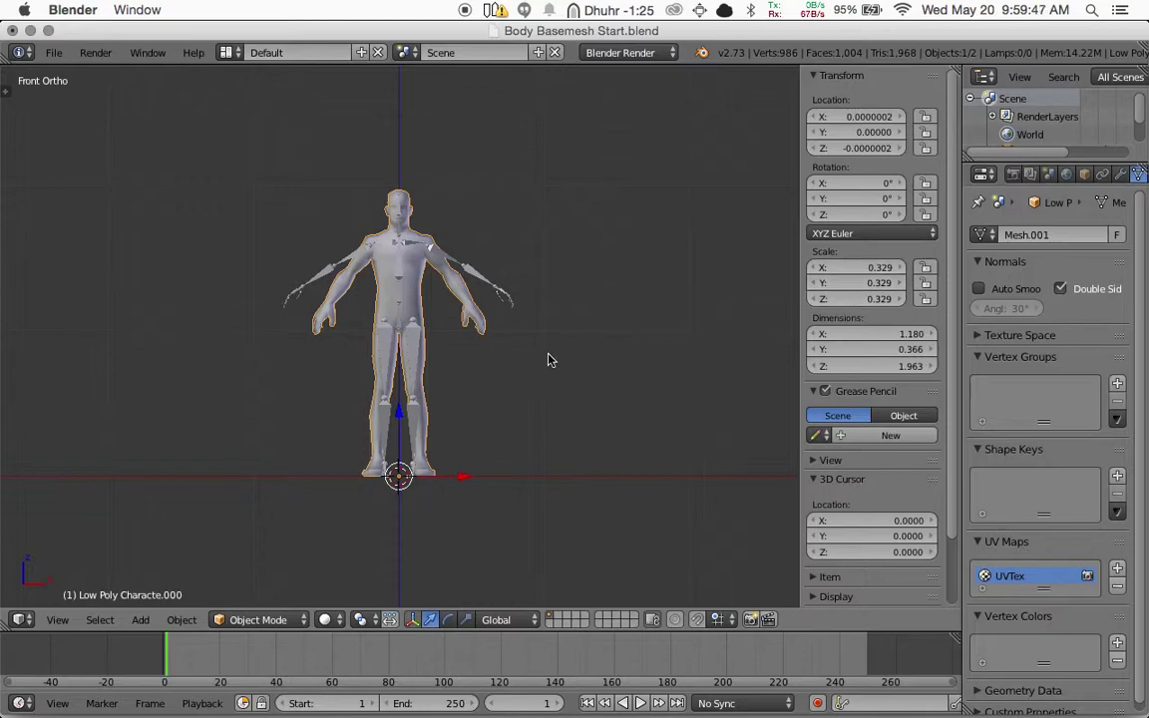
{"action": "key", "text": "ctrl+a"}
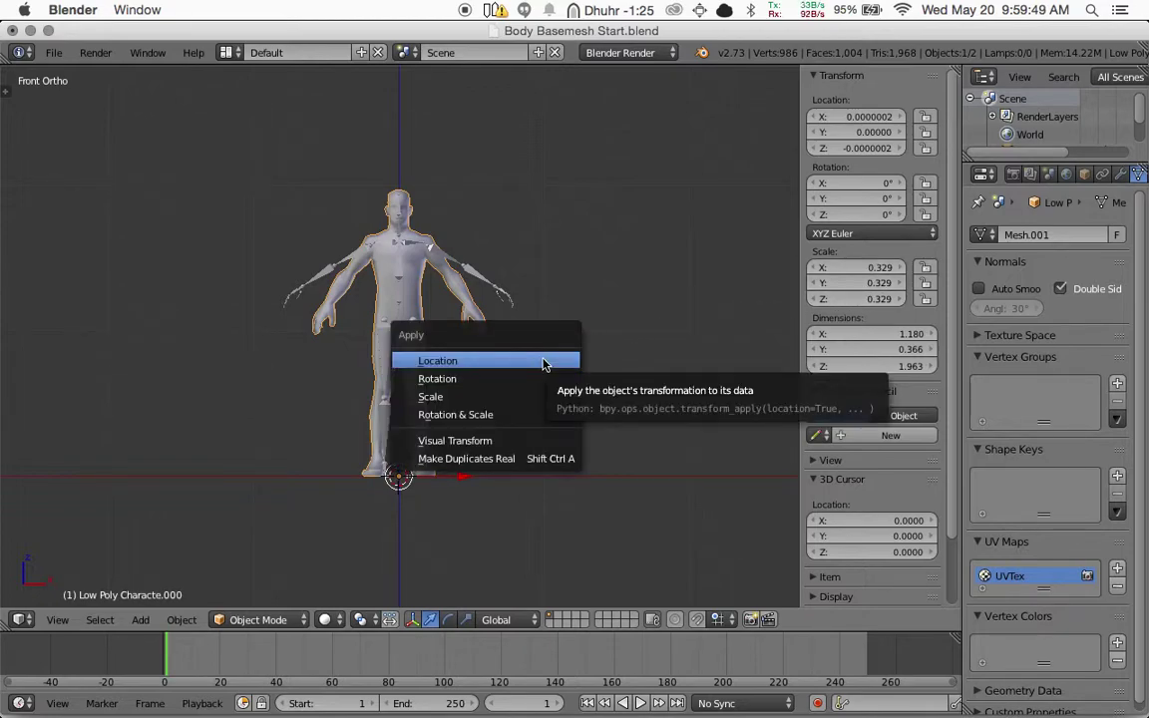
{"action": "left_click", "coordinate": [432, 399]}
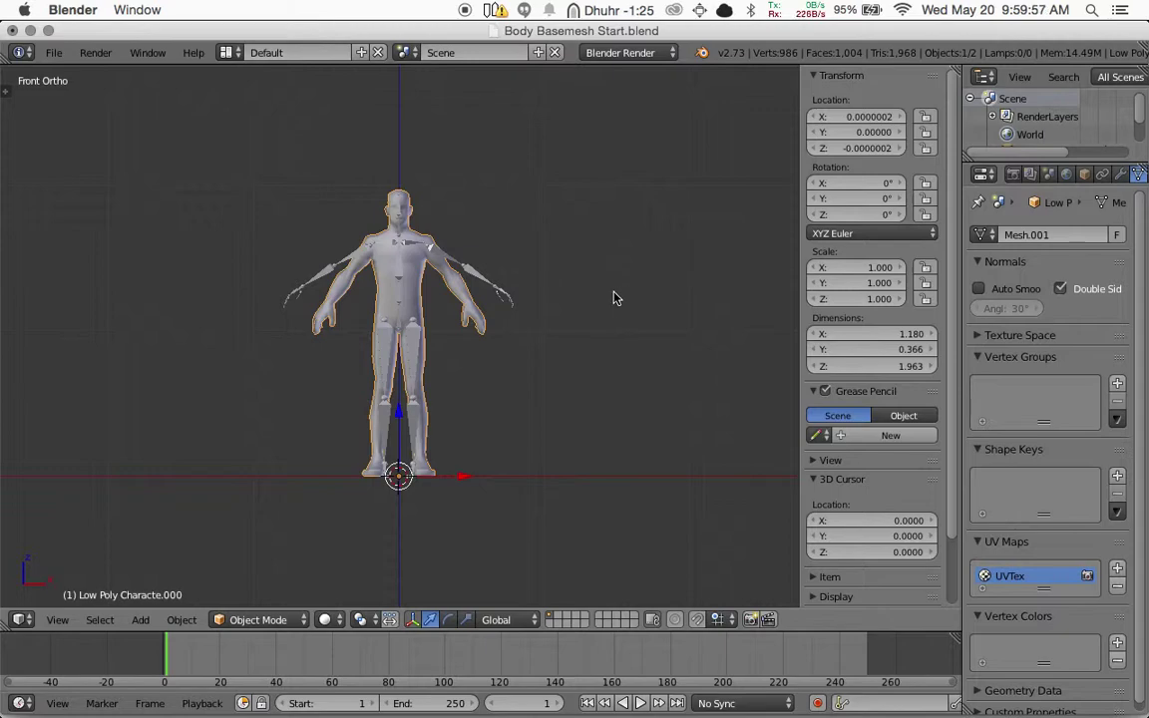
{"action": "key", "text": "n"}
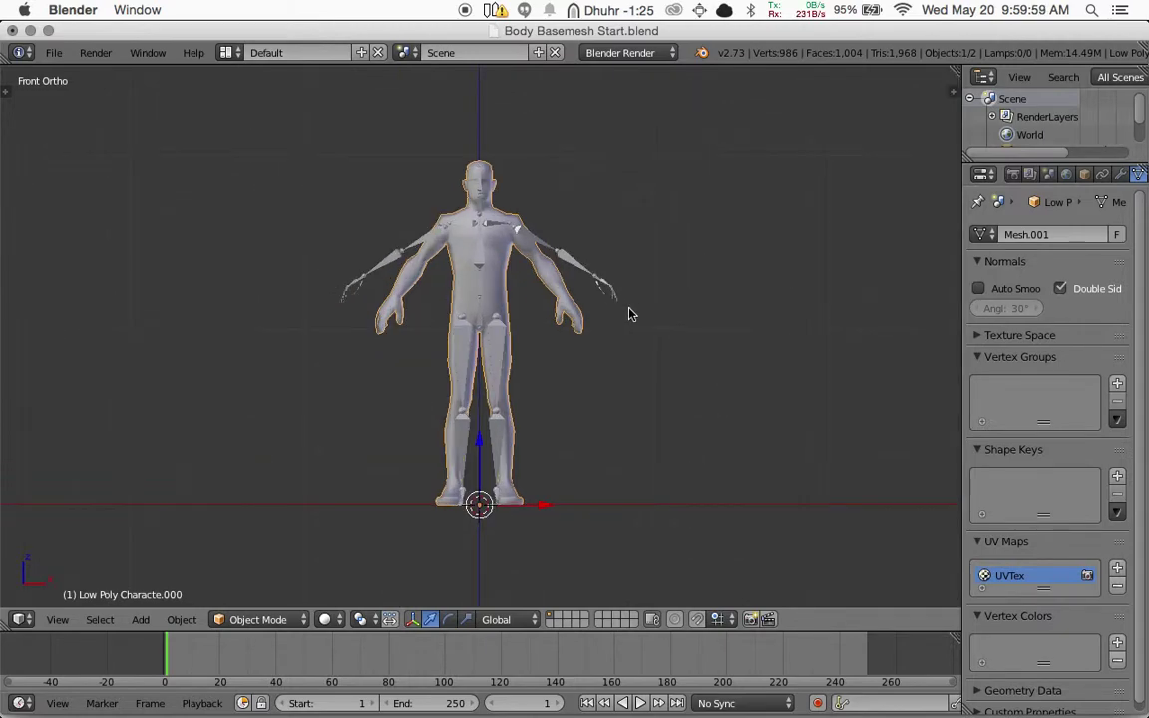
{"action": "right_click", "coordinate": [529, 238]}
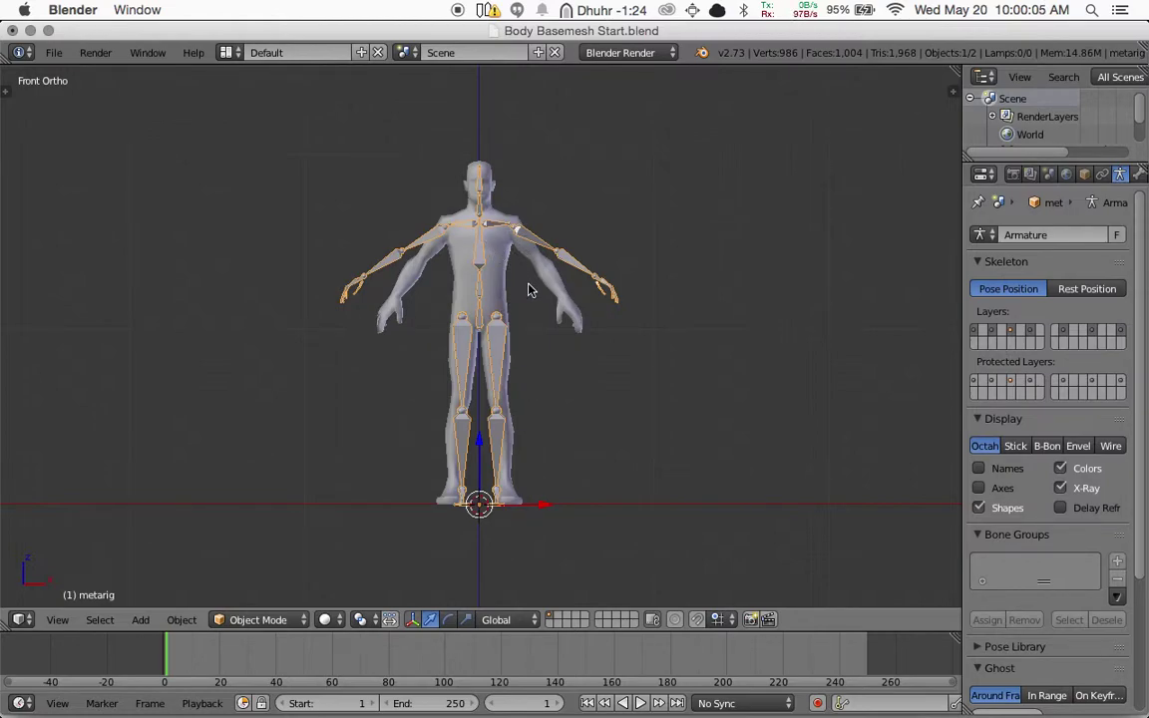
Compare the meta-rig's bones with the body mesh from the front and the side
{"action": "key", "text": "ctrl+KP_1"}
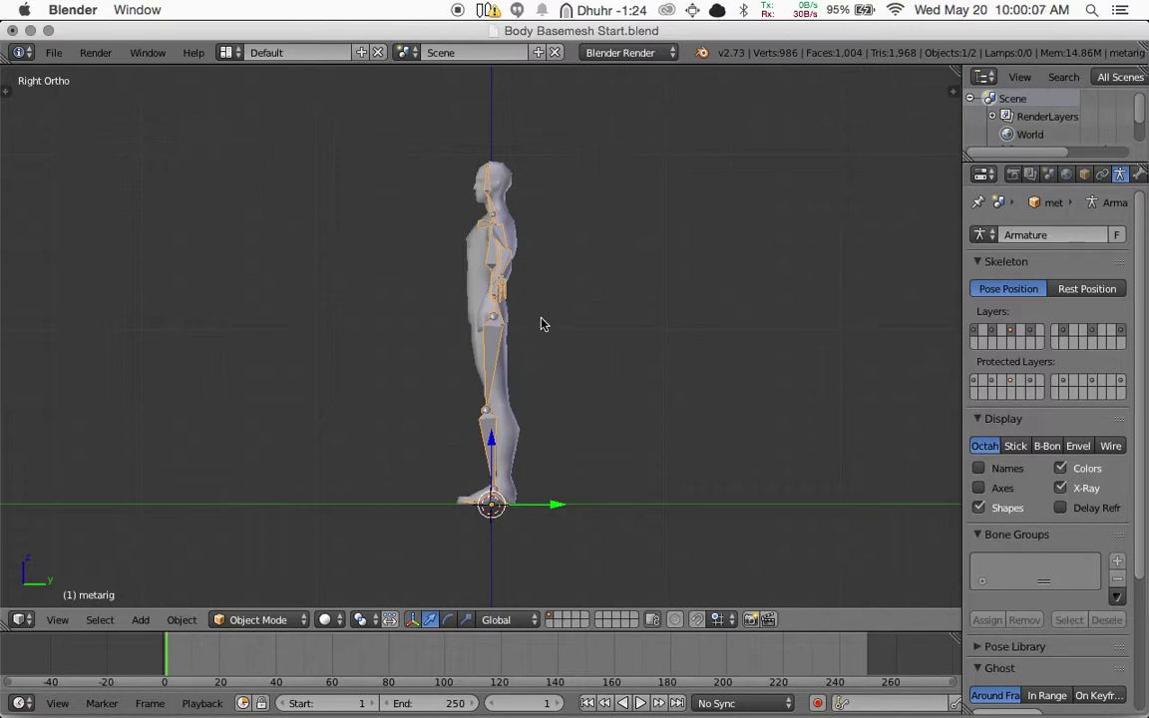
{"action": "key", "text": "KP_1"}
{"action": "key", "text": "KP_3"}
{"action": "key", "text": "KP_1"}
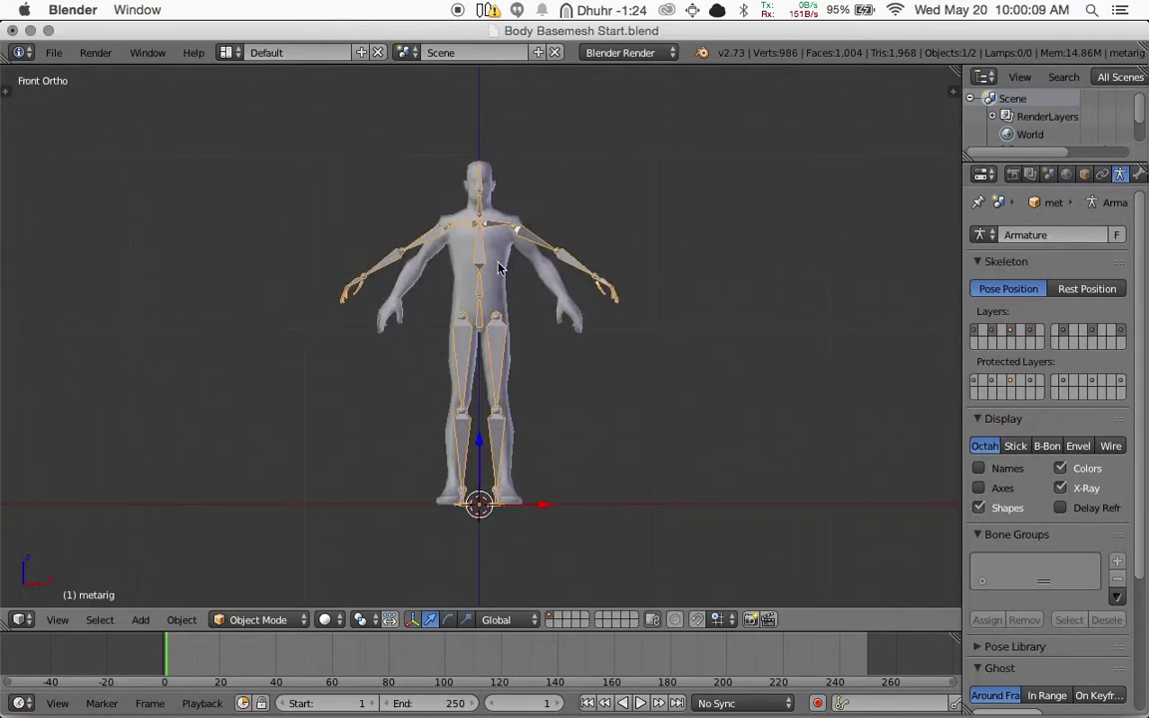
{"action": "scroll", "coordinate": [503, 270], "scroll_direction": "up", "scroll_amount": 3}
{"action": "scroll", "coordinate": [519, 356], "scroll_direction": "down", "scroll_amount": 1}
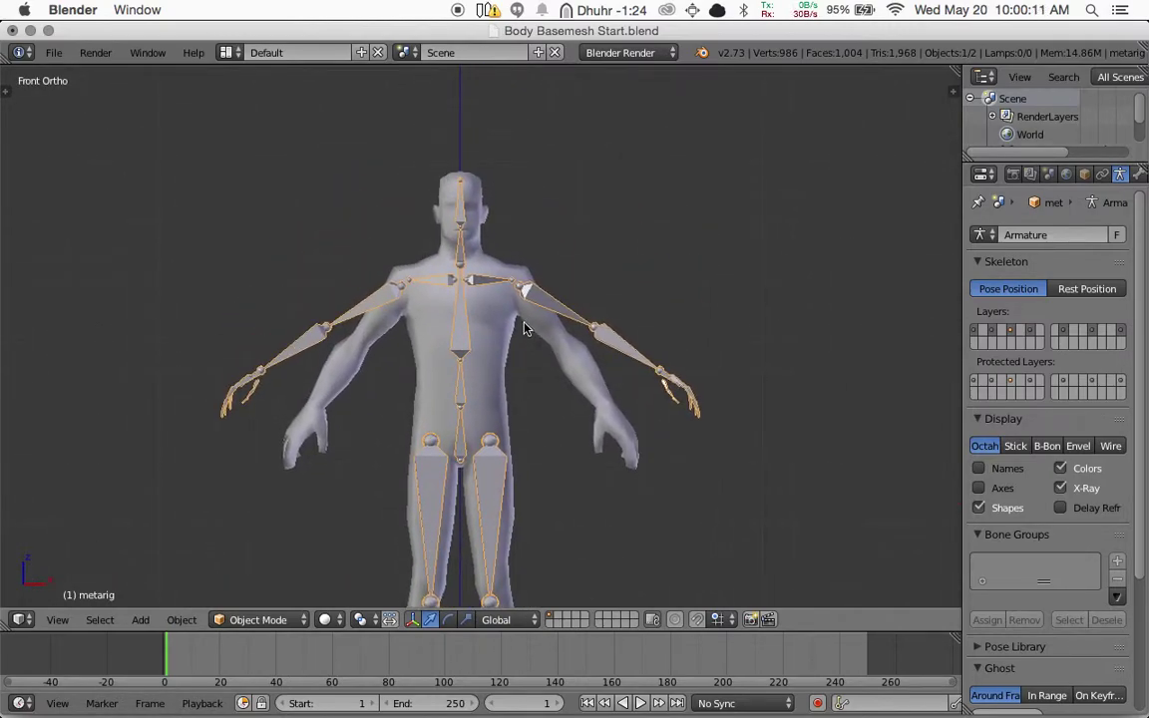
{"action": "key", "text": "KP_3"}
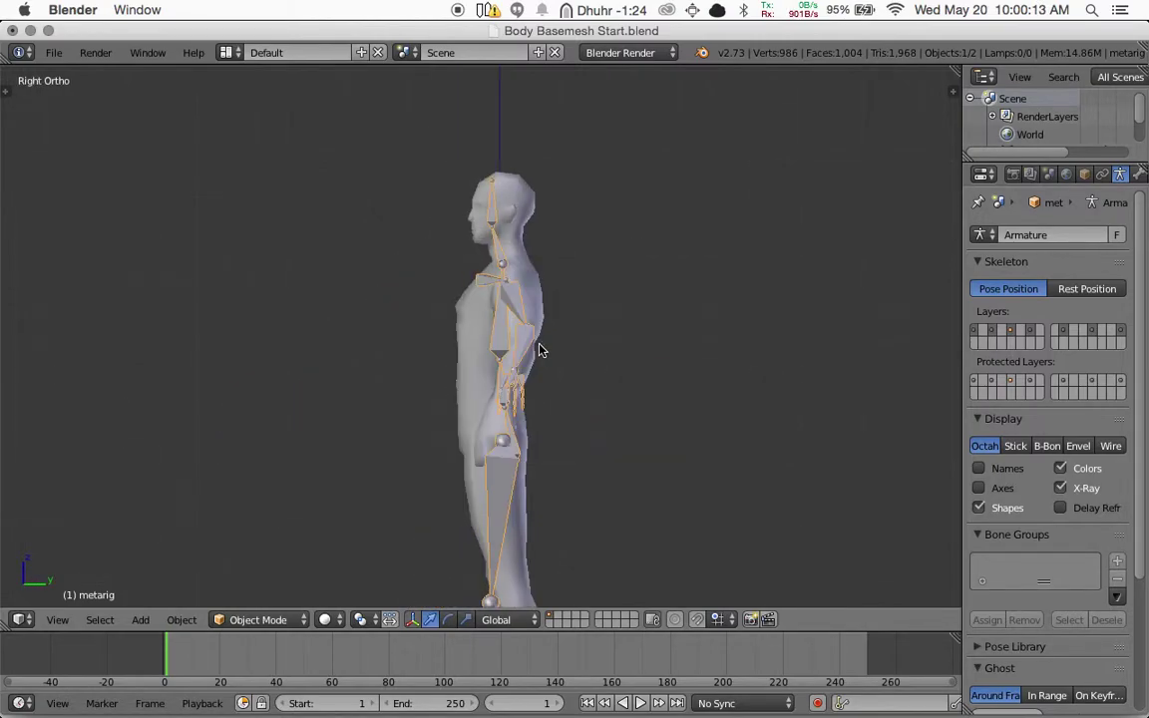
{"action": "key", "text": "KP_1"}
{"action": "key", "text": "KP_3"}
{"action": "key", "text": "KP_1"}
{"action": "key", "text": "KP_3"}
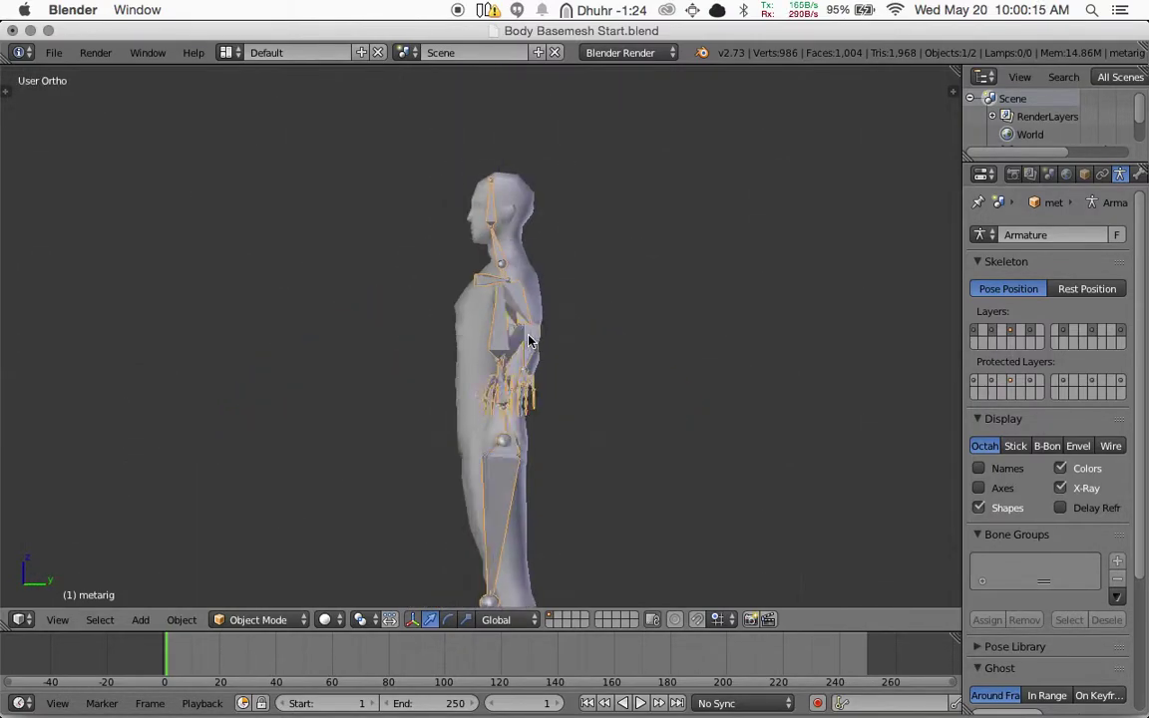
{"action": "key", "text": "KP_1"}
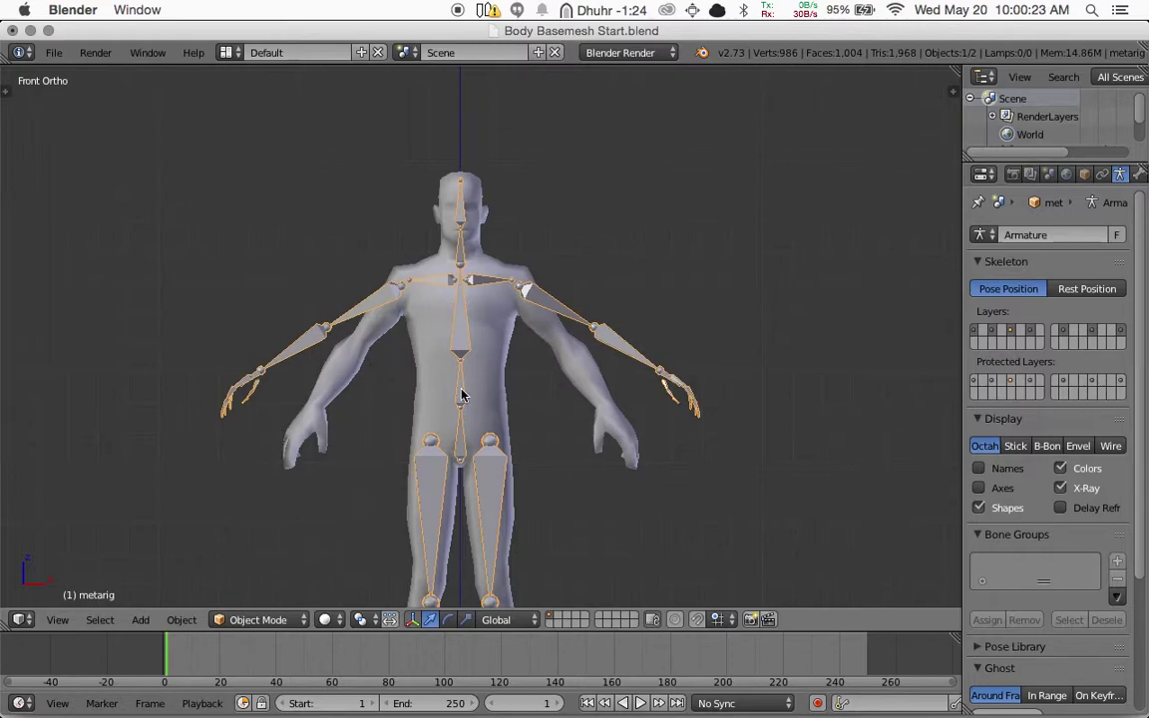
In the meta-rig's Edit Mode, turn on X-Axis Mirror and select the left elbow joint
{"action": "left_click", "coordinate": [305, 618]}
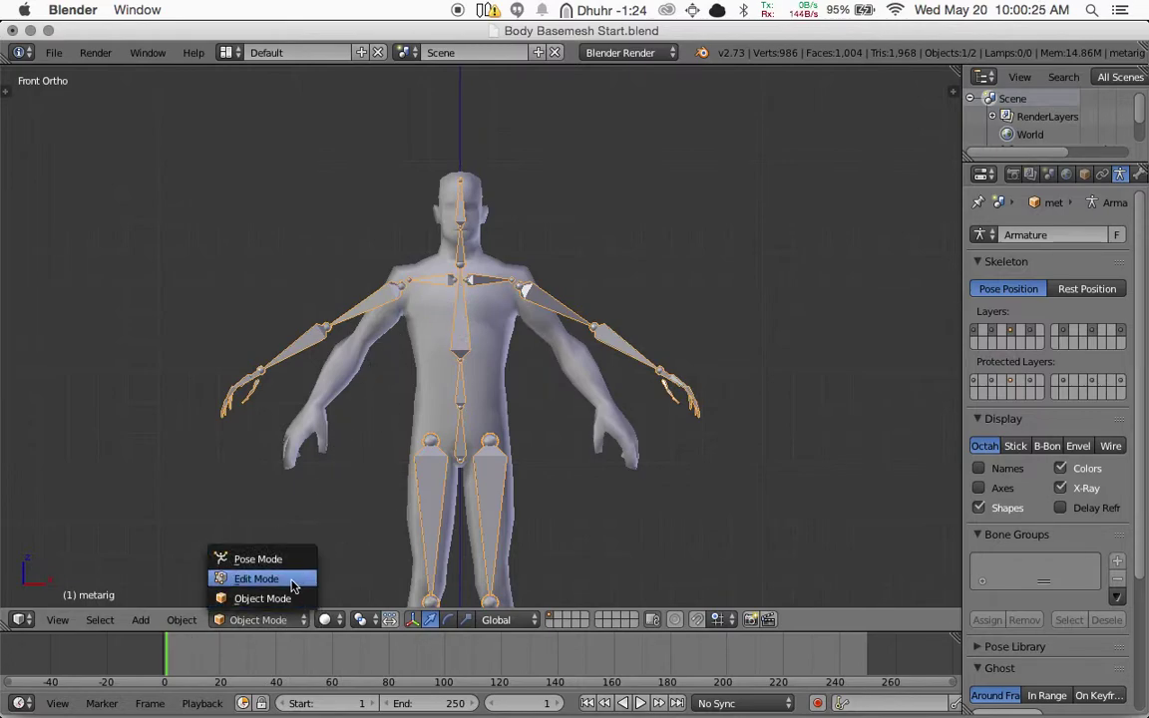
{"action": "left_click", "coordinate": [295, 578]}
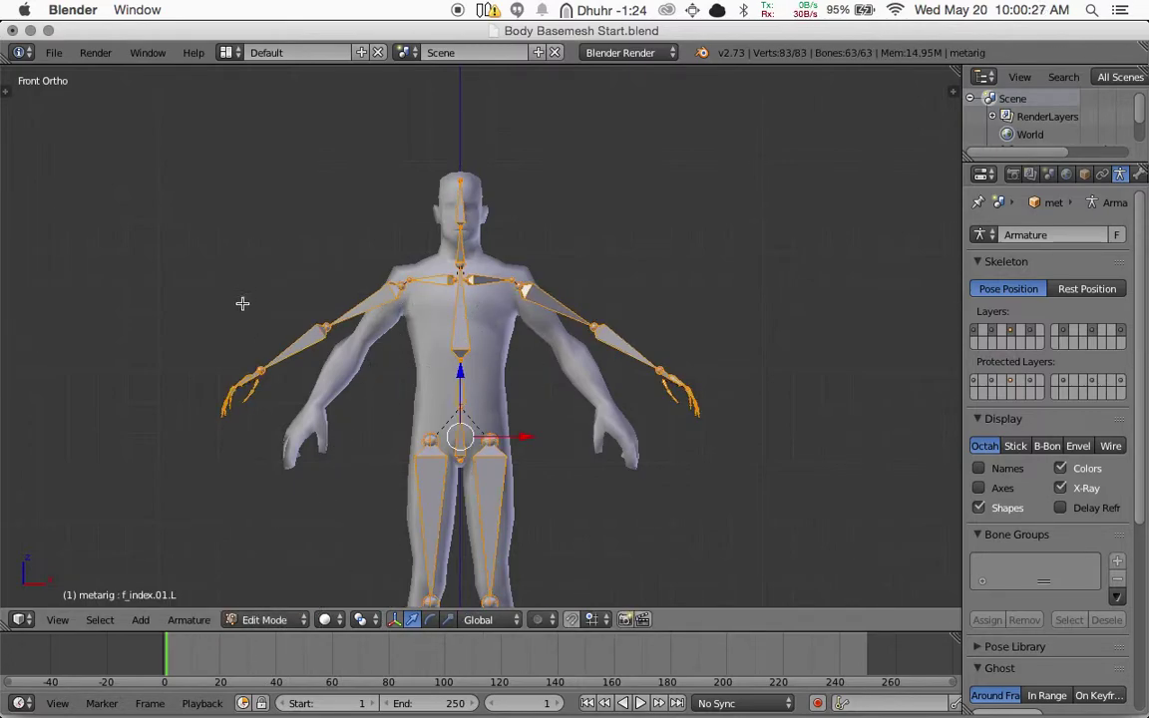
{"action": "left_click", "coordinate": [74, 621]}
{"action": "left_click", "coordinate": [87, 580]}
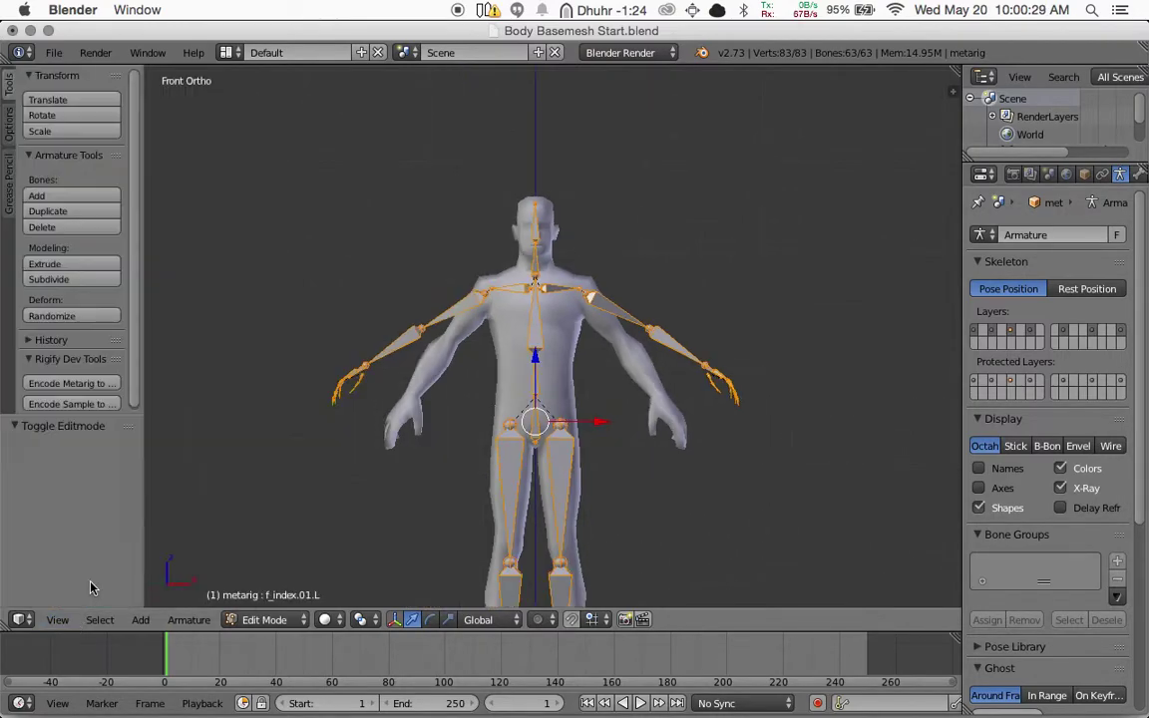
{"action": "left_click", "coordinate": [9, 124]}
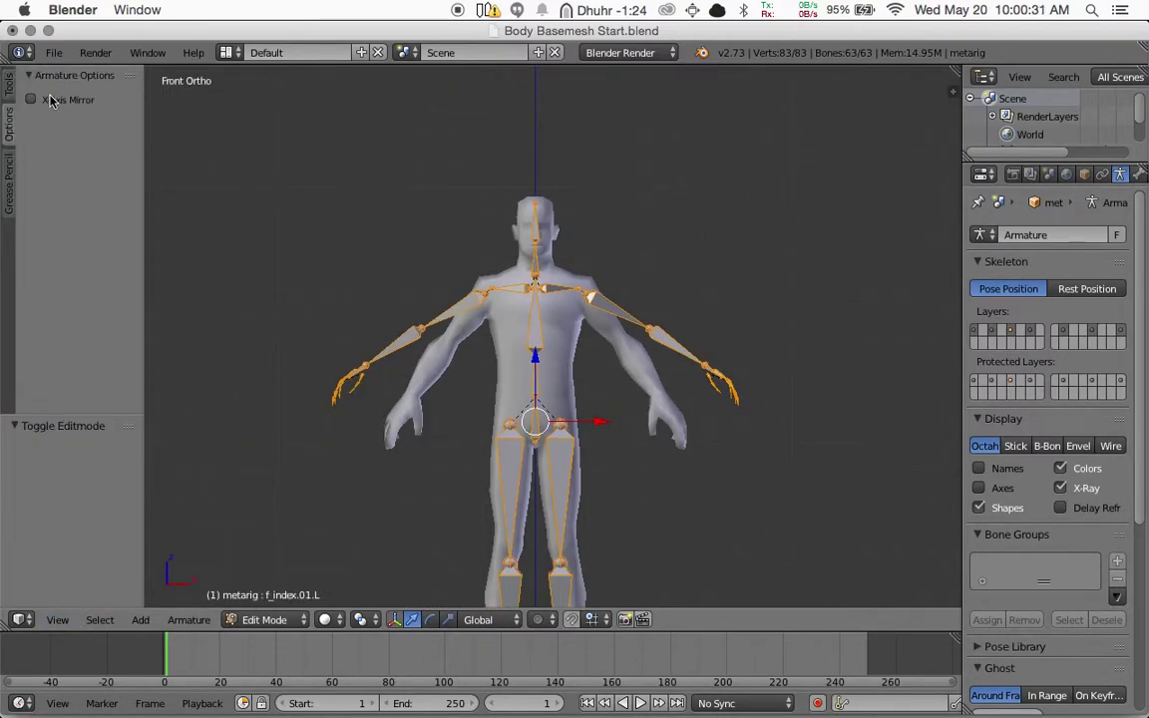
{"action": "right_click", "coordinate": [646, 330]}
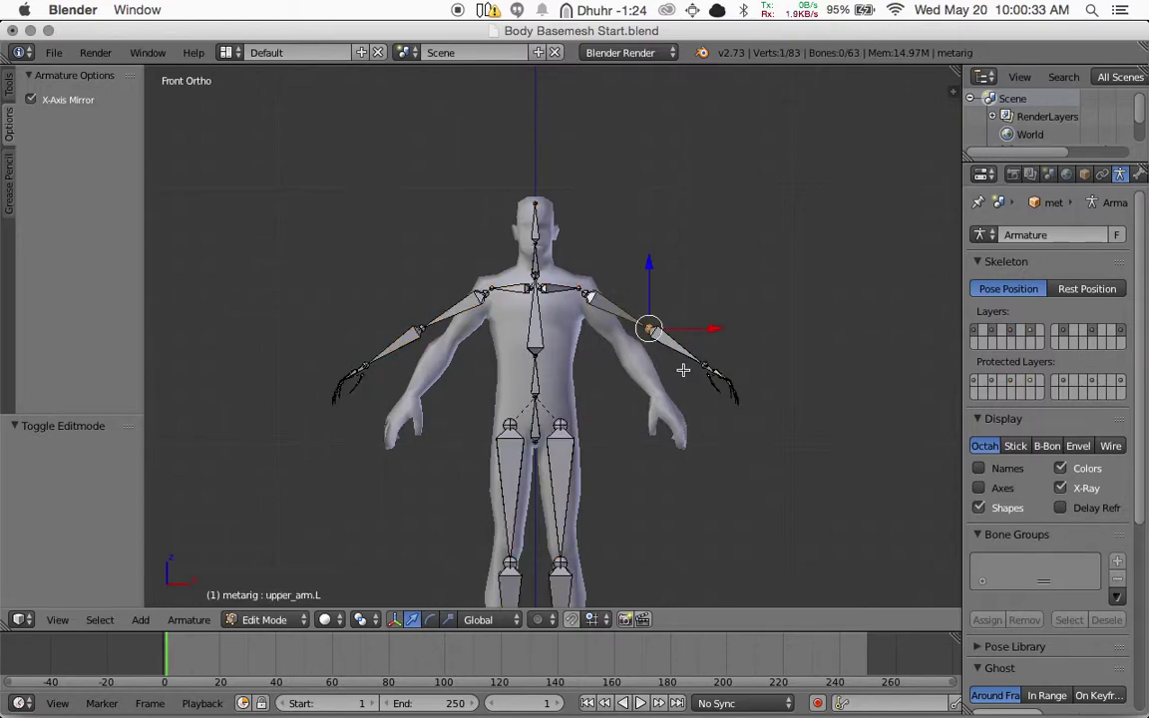
Try out the mirrored editing by moving the left elbow joint around
{"action": "key", "text": "g"}
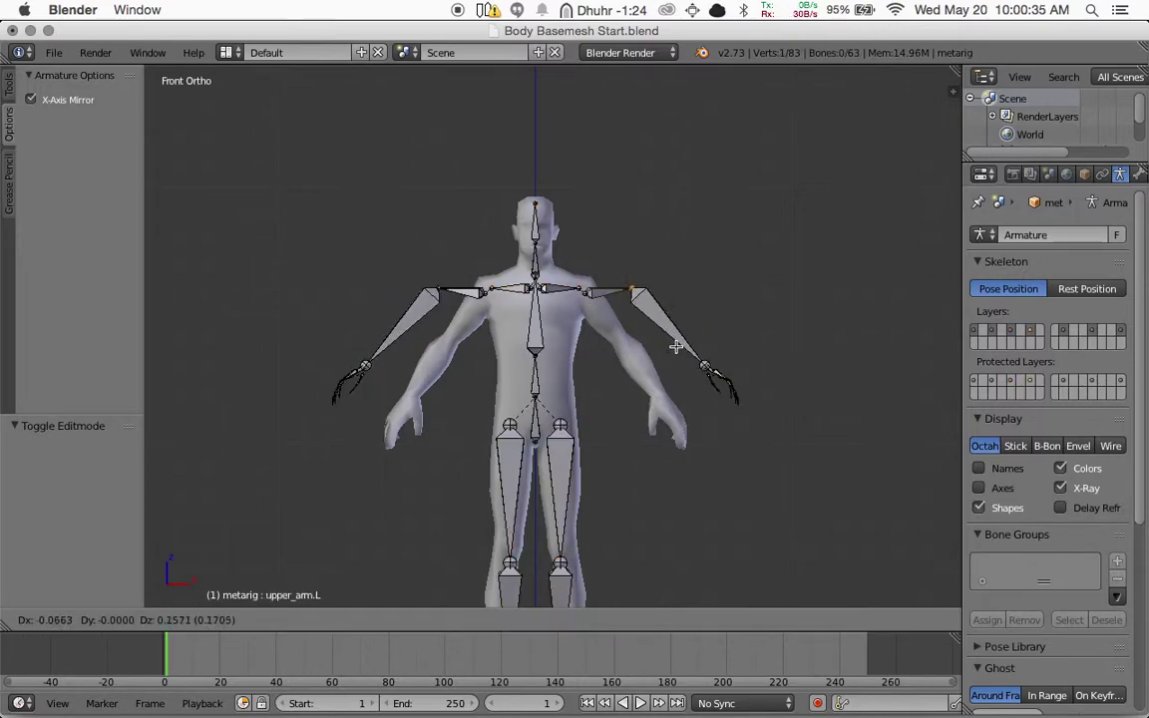
{"action": "left_click", "coordinate": [678, 337]}
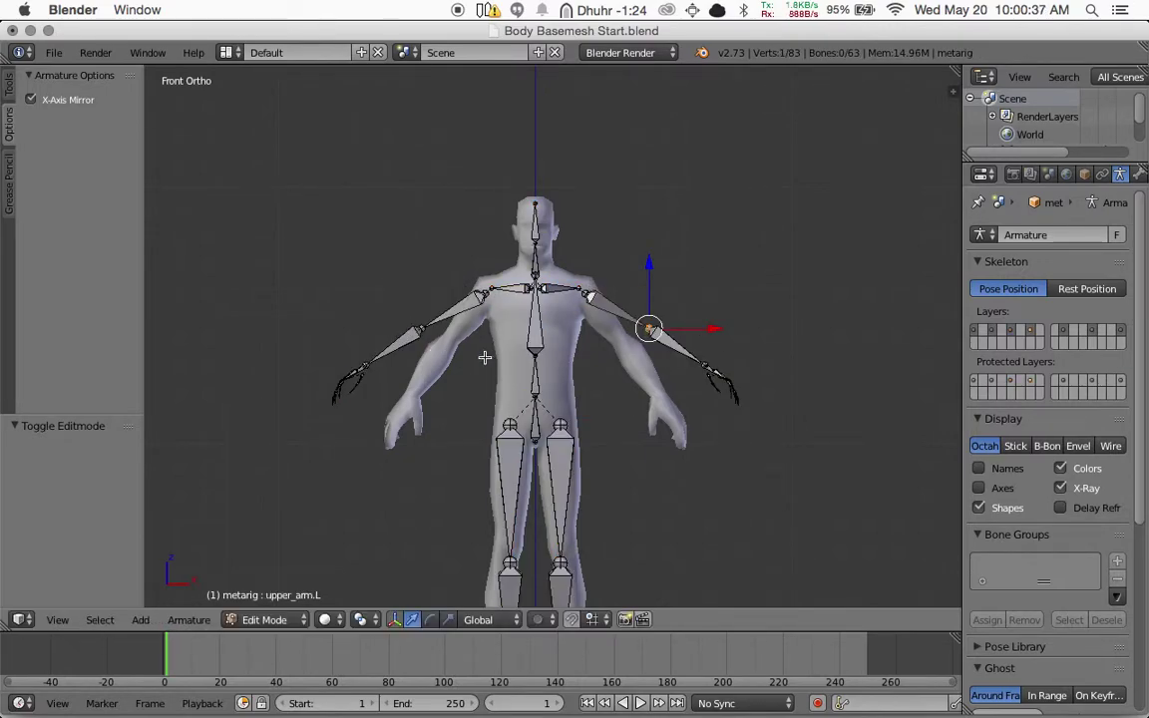
{"action": "key", "text": "g"}
{"action": "right_click", "coordinate": [711, 305]}
In front view, move the left elbow joint about -0.109 in X and -0.054 in Z, into the mesh's elbow
{"action": "scroll", "coordinate": [656, 365], "scroll_direction": "up", "scroll_amount": 5}
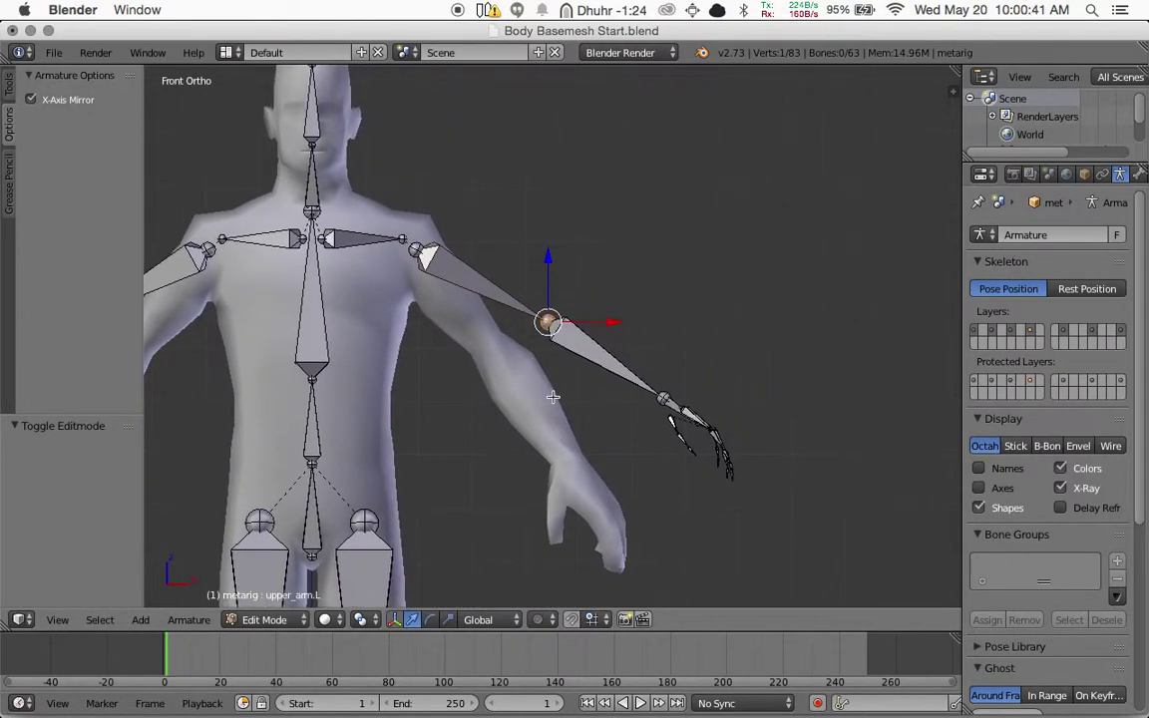
{"action": "key", "text": "g"}
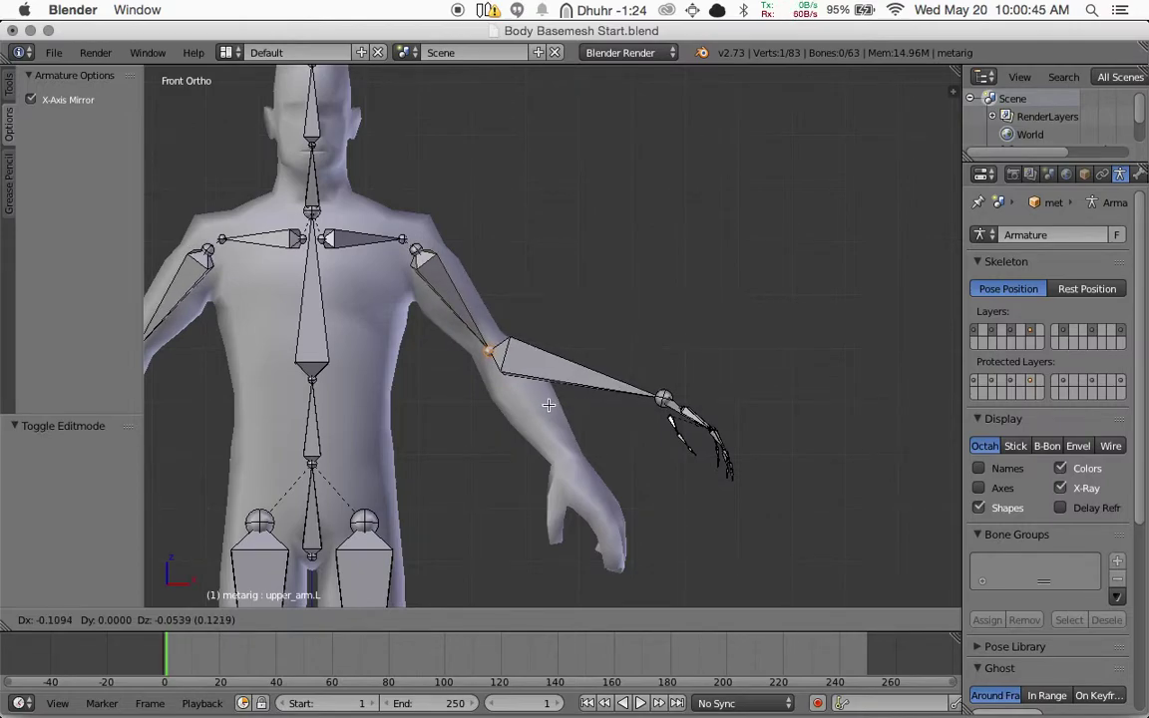
{"action": "left_click", "coordinate": [549, 405]}
Shift the left elbow joint about -0.026 along Y to centre it in the depth of the mesh's arm
{"action": "key", "text": "KP_3"}
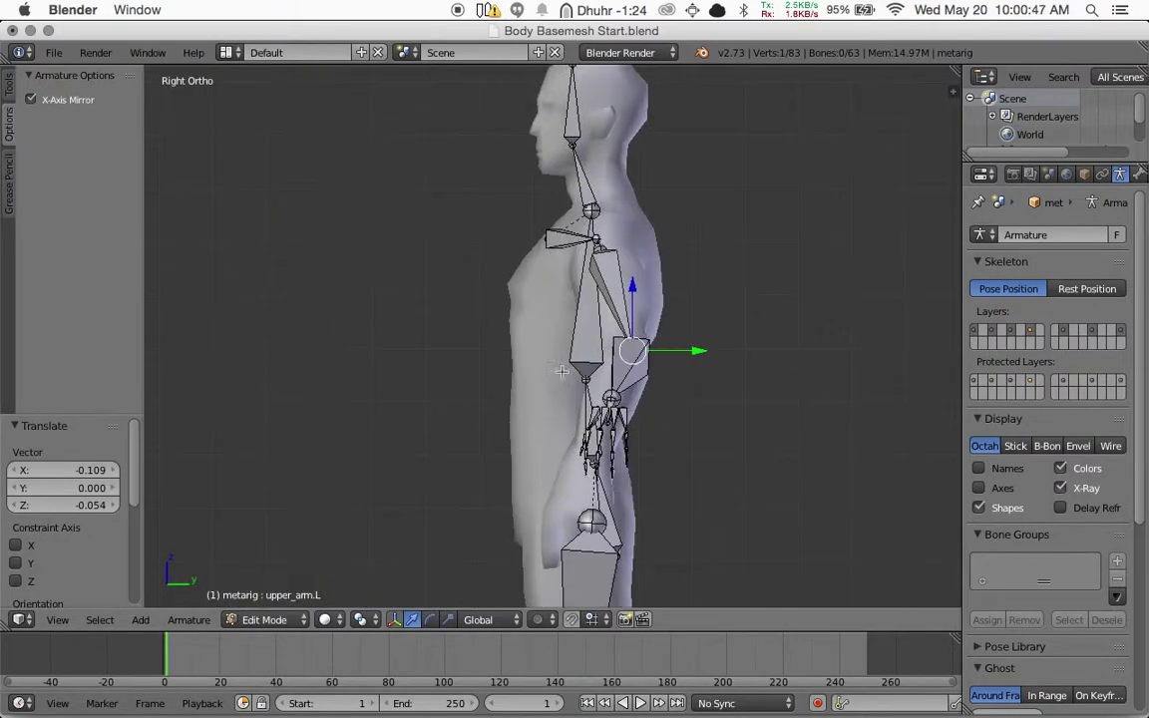
{"action": "key", "text": "g"}
{"action": "left_click", "coordinate": [648, 373]}
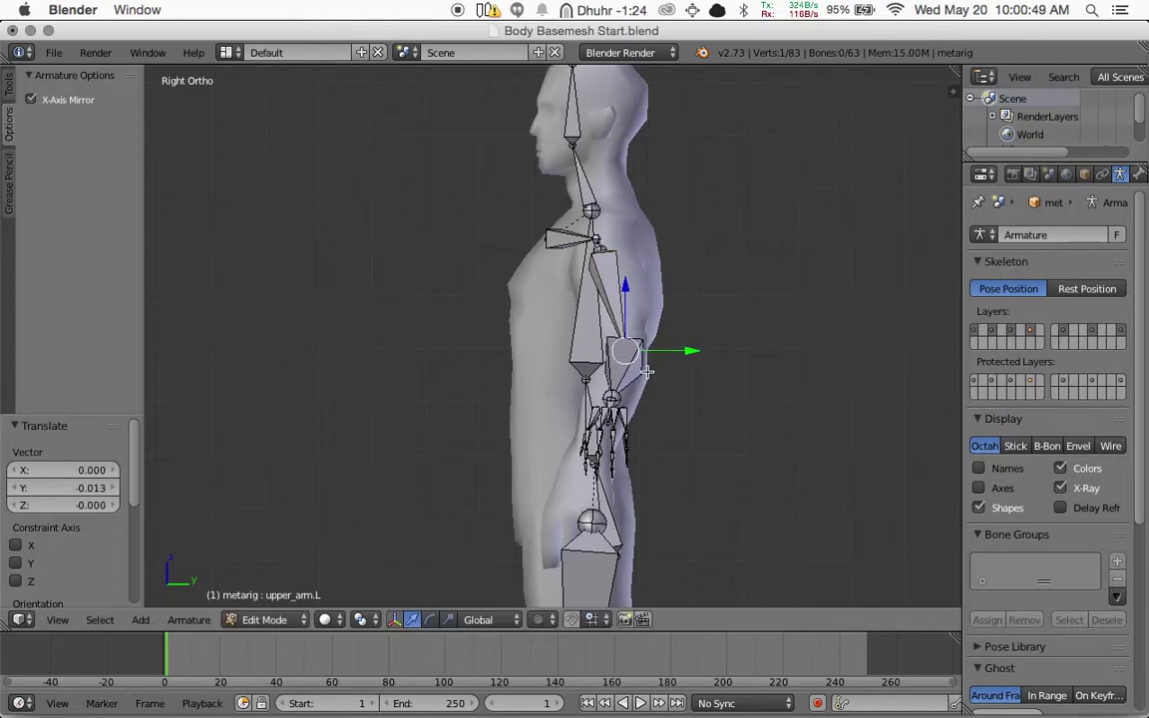
{"action": "key", "text": "KP_7"}
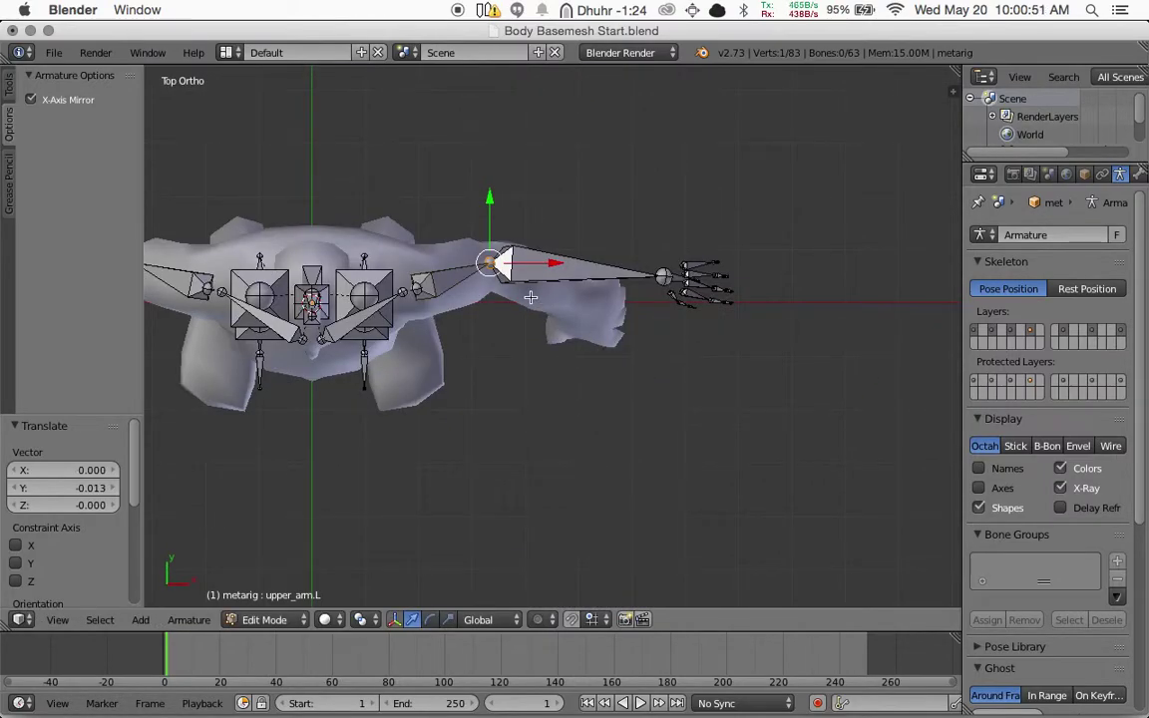
{"action": "key", "text": "g"}
{"action": "left_click", "coordinate": [546, 324]}
{"action": "key", "text": "KP_1"}
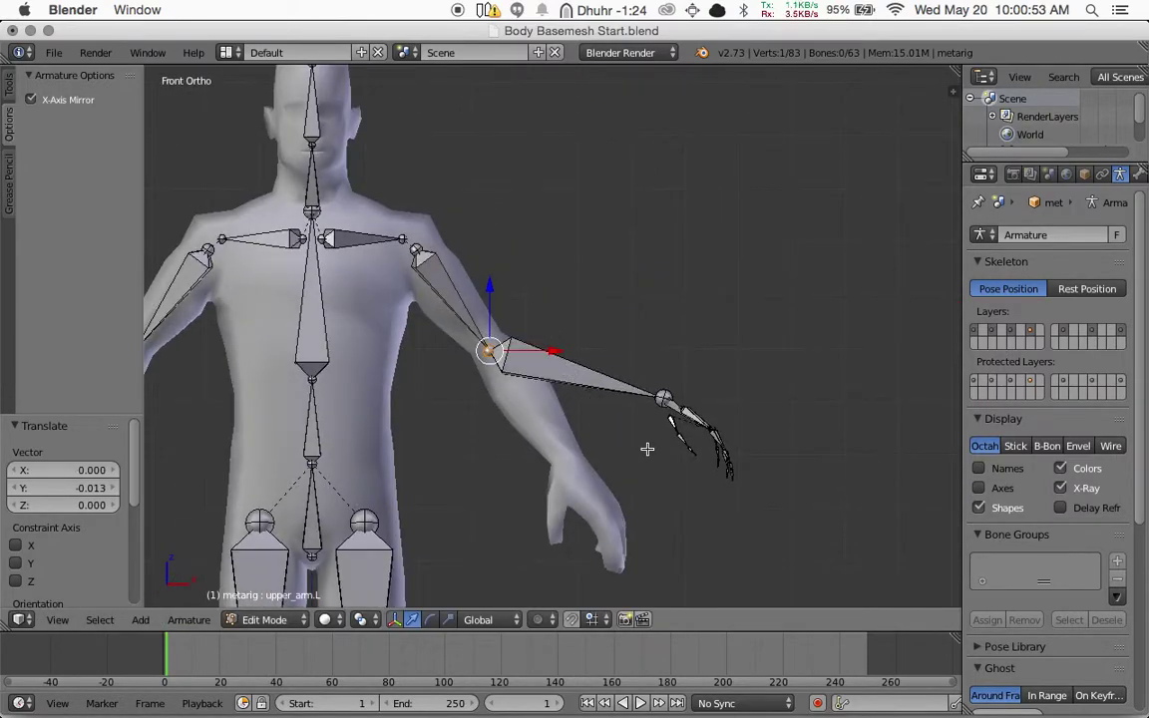
{"action": "right_click", "coordinate": [663, 399]}
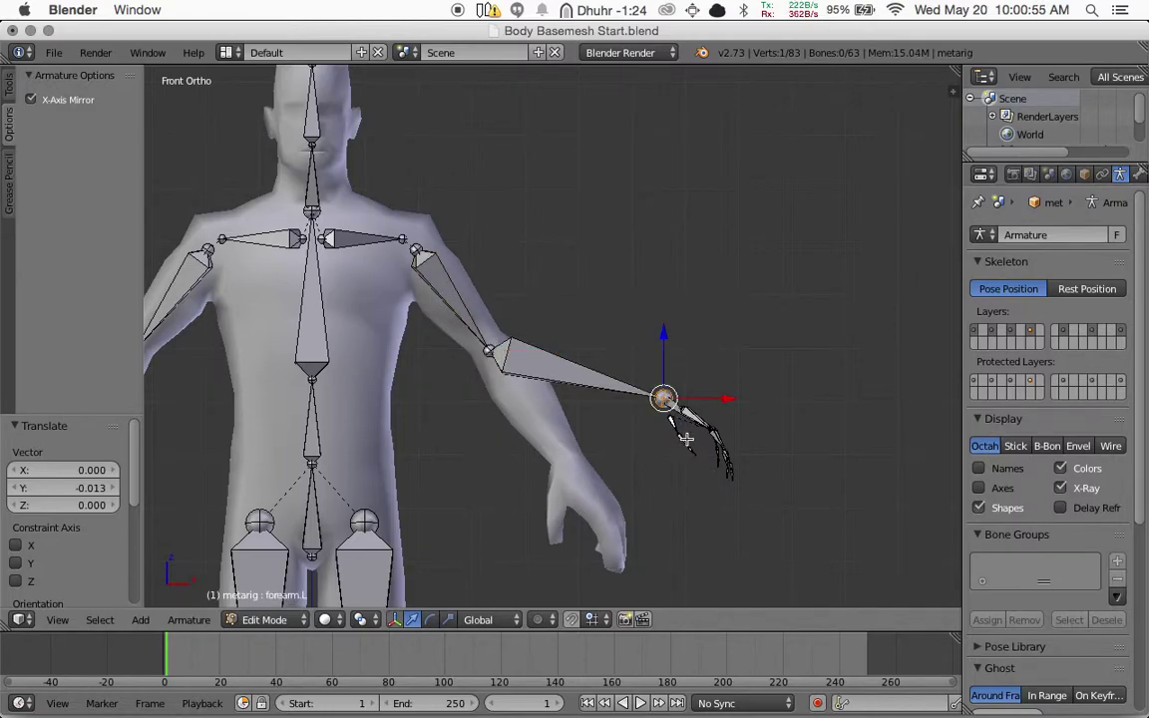
{"action": "key", "text": "g"}
{"action": "key", "text": "Escape"}
Move the wrist joint and all left hand bones together about -0.182 in X and -0.121 in Z, onto the mesh's hand
{"action": "key", "text": "b"}
{"action": "left_click_drag", "start_coordinate": [625, 337], "coordinate": [766, 489]}
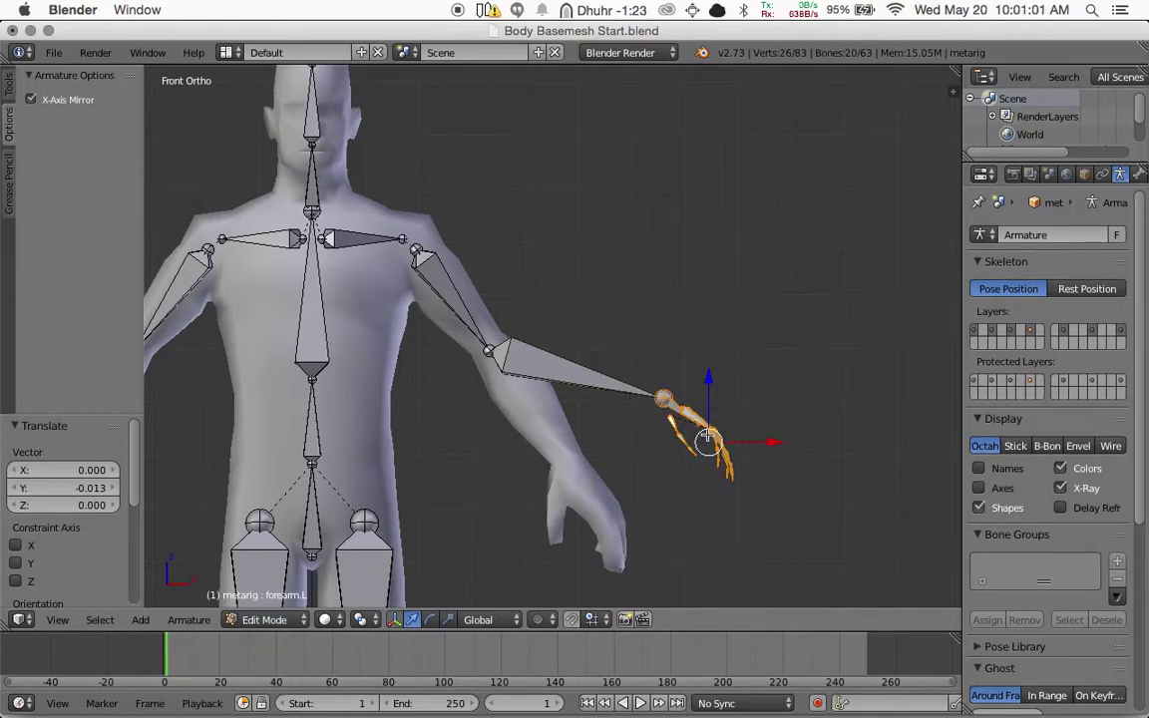
{"action": "key", "text": "g"}
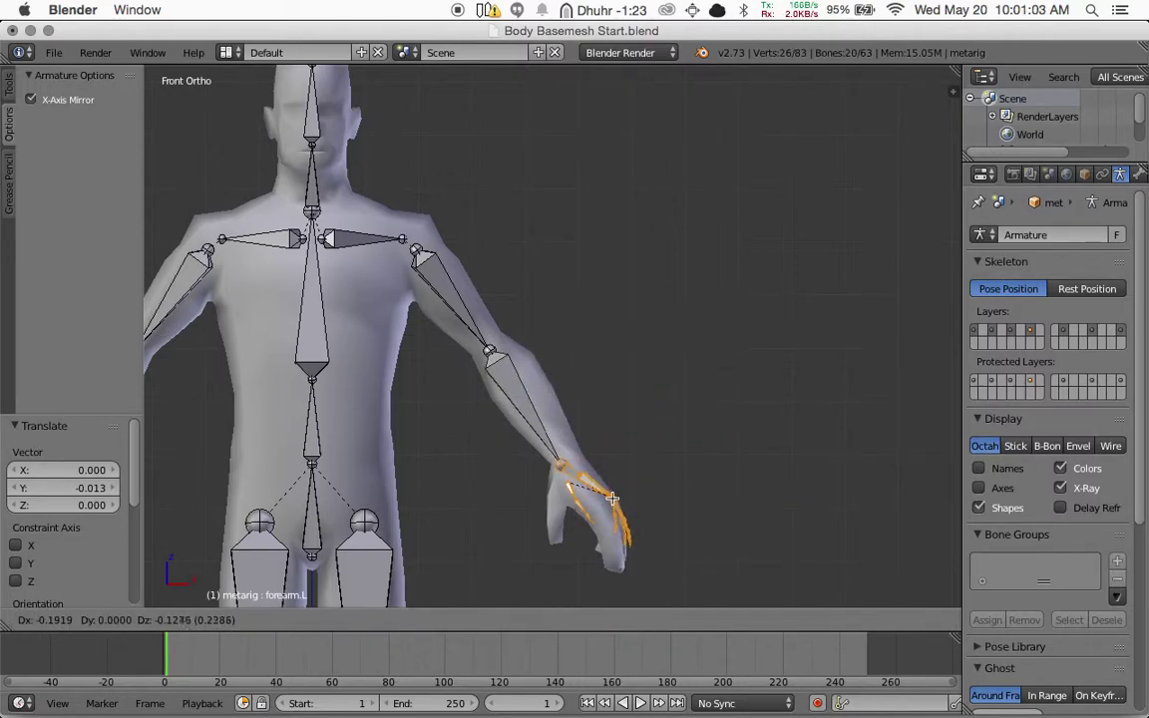
{"action": "left_click", "coordinate": [615, 496]}
Bring the left hand bones forward about -0.039 in Y and up 0.007 in Z to line up with the mesh's hand
{"action": "key", "text": "KP_3"}
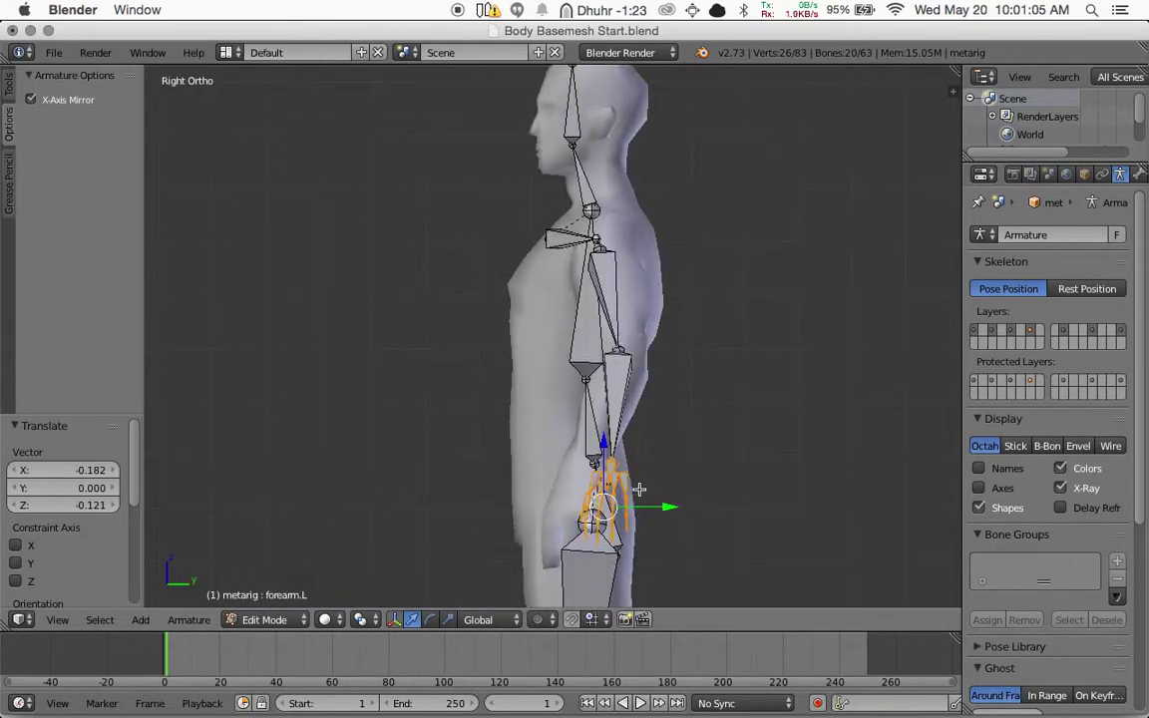
{"action": "key", "text": "g"}
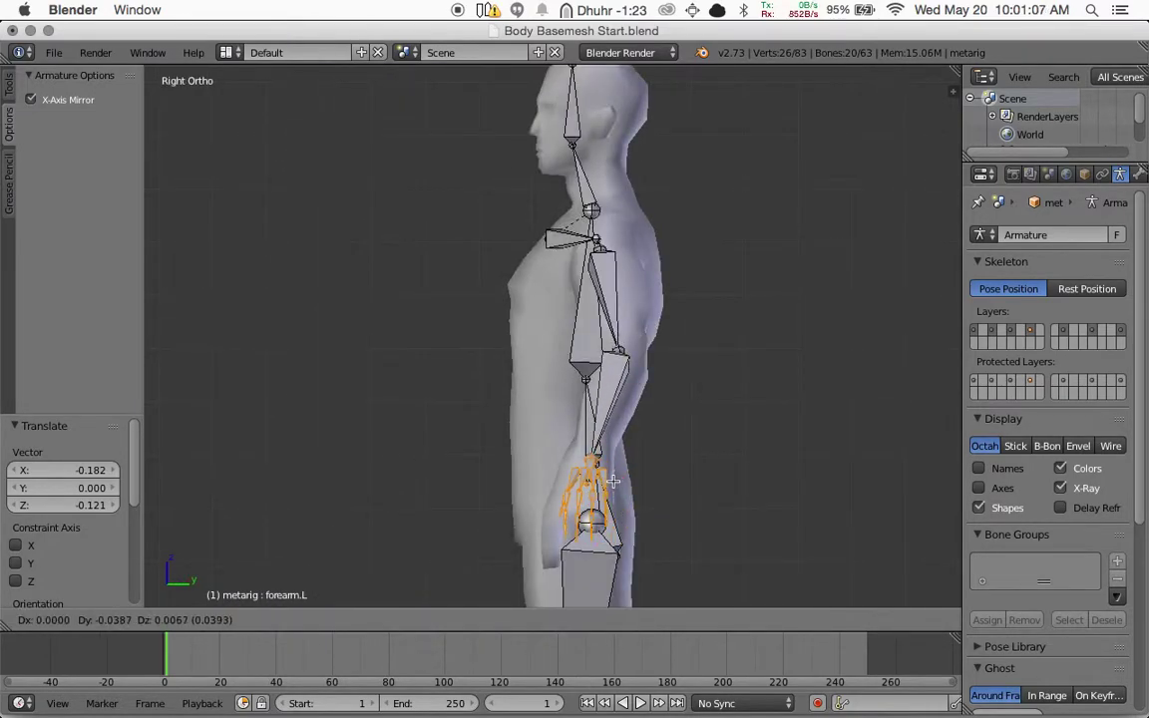
{"action": "left_click", "coordinate": [614, 482]}
{"action": "key", "text": "KP_7"}
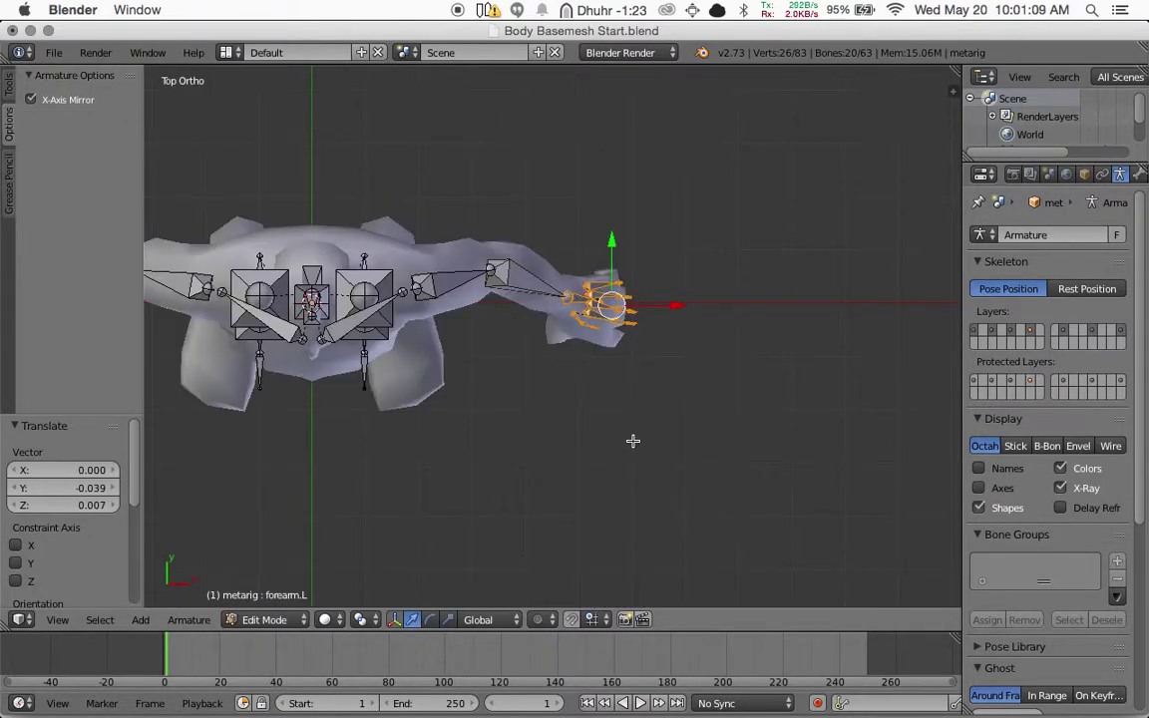
{"action": "key", "text": "KP_2"}
{"action": "key", "text": "KP_2"}
{"action": "key", "text": "KP_2"}
{"action": "key", "text": "KP_2"}
{"action": "key", "text": "KP_2"}
{"action": "key", "text": "KP_1"}
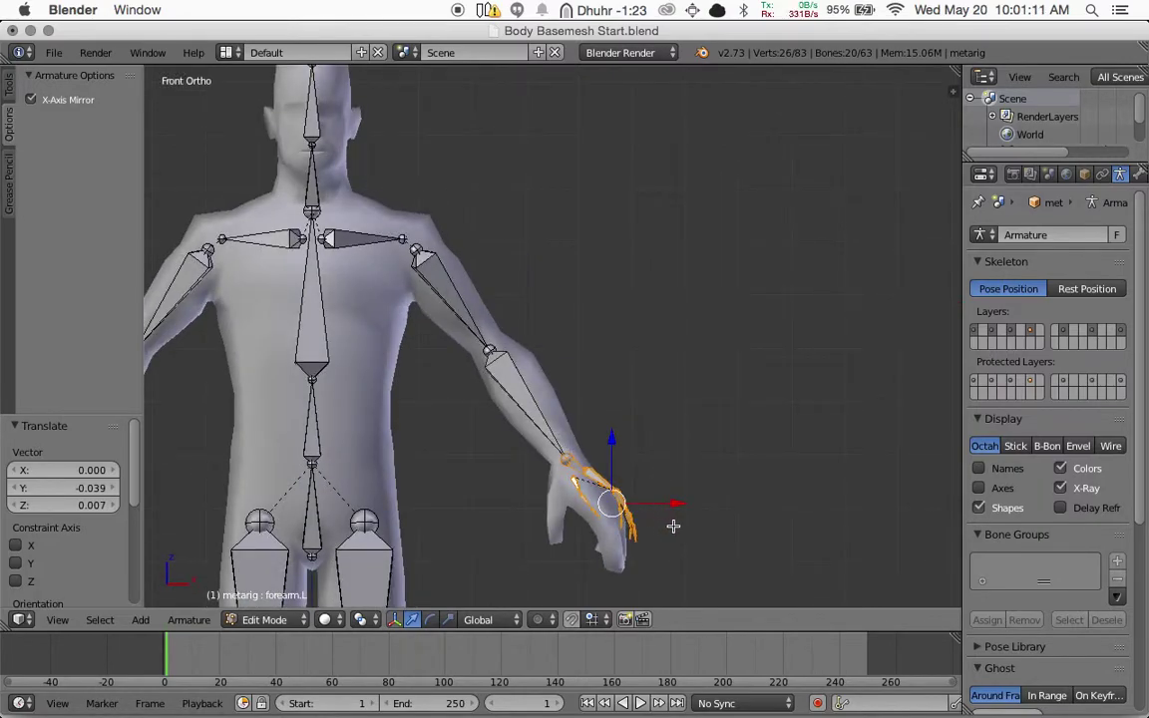
Rotate the left hand bones about 17.5° in front view and move them back inside the mesh's hand
{"action": "key", "text": "r"}
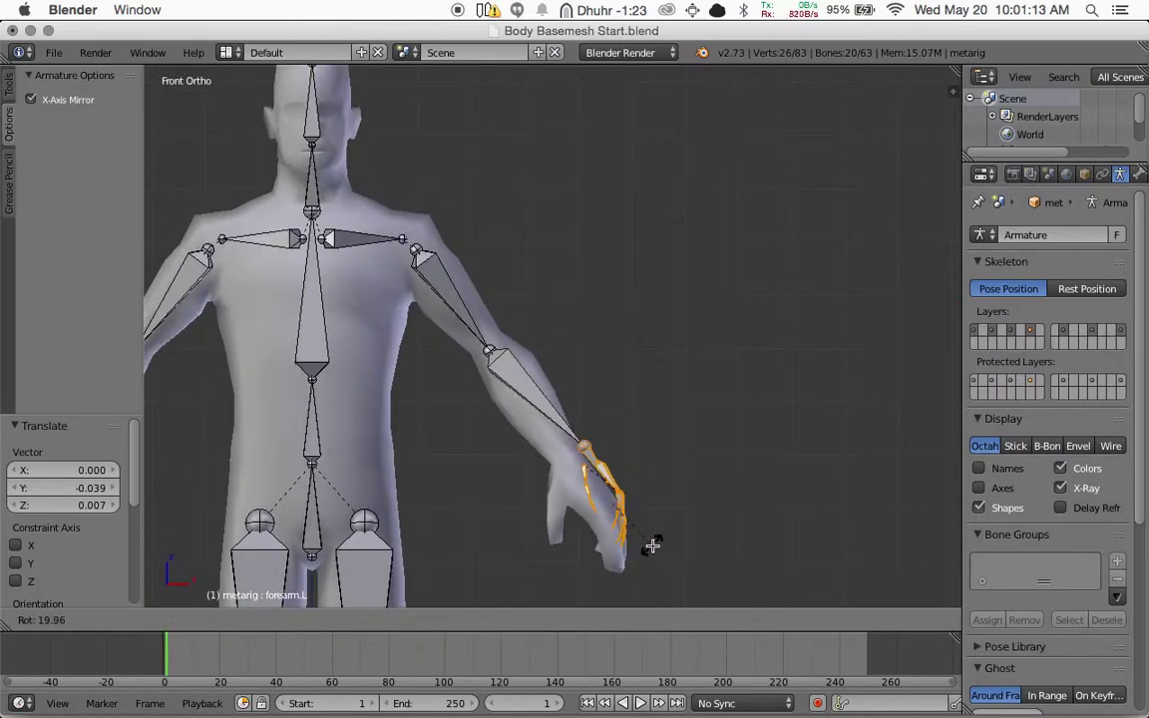
{"action": "left_click", "coordinate": [654, 545]}
{"action": "key", "text": "g"}
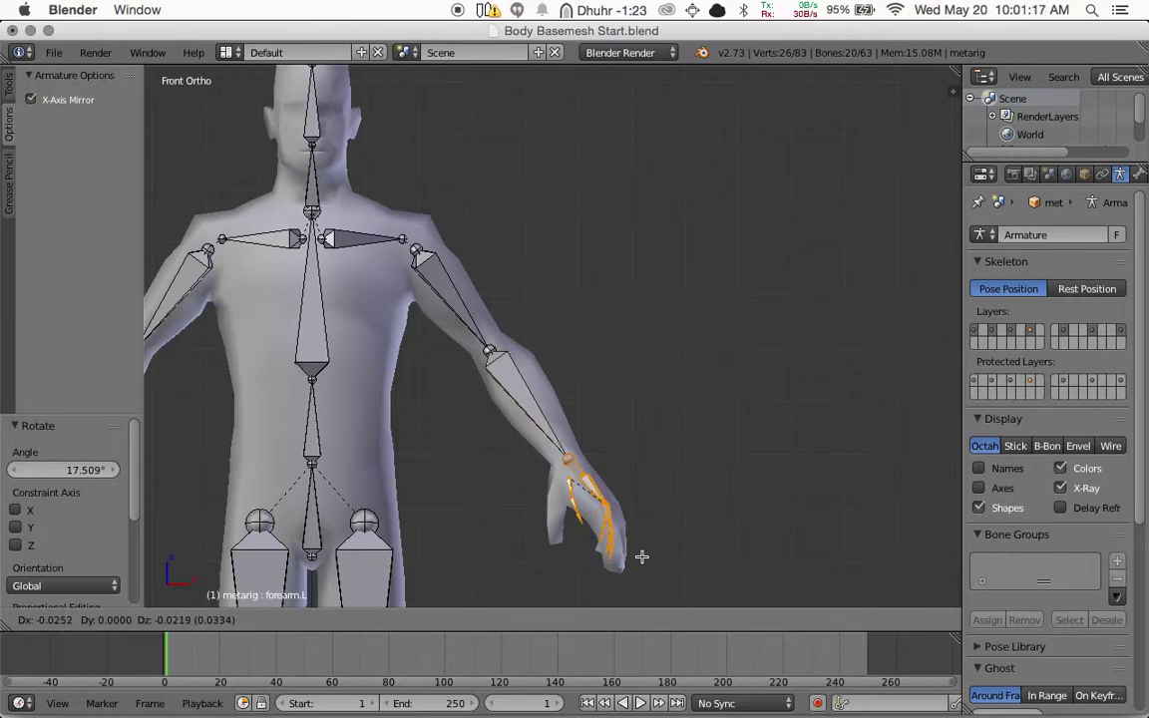
{"action": "left_click", "coordinate": [653, 553]}
Scale the left hand bones by about 1.114, then fine-tune their size and height to fit the mesh's hand
{"action": "key", "text": "s"}
{"action": "left_click", "coordinate": [662, 562]}
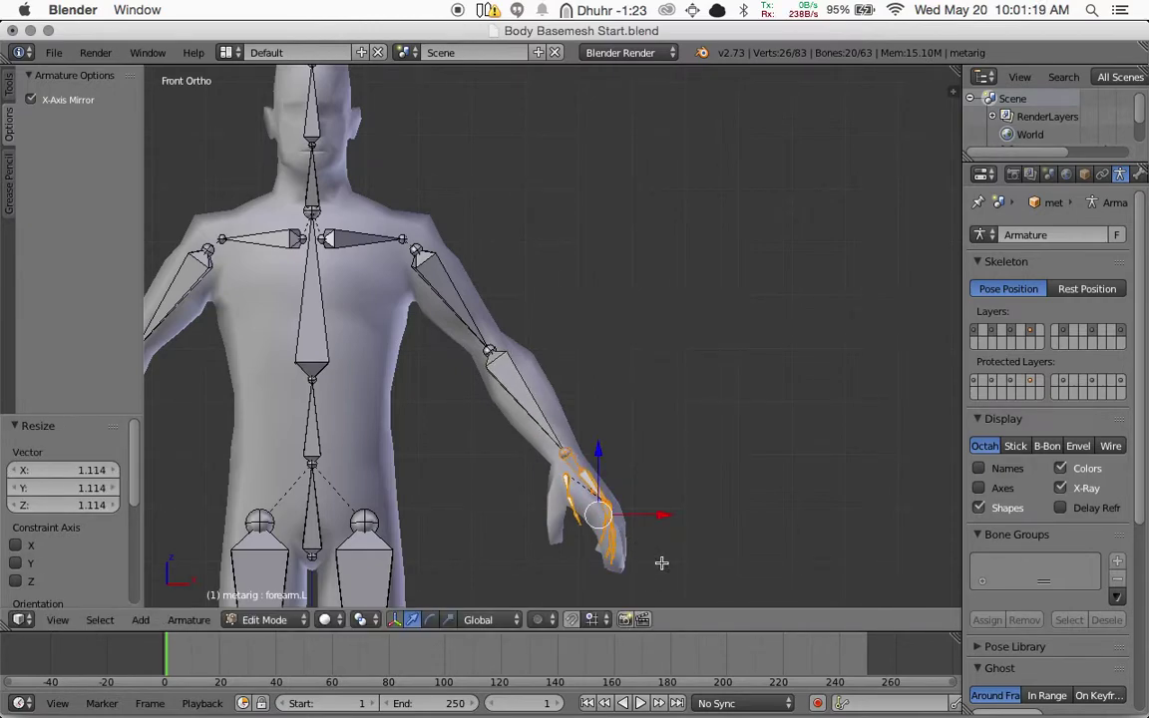
{"action": "key", "text": "g"}
{"action": "key", "text": "s"}
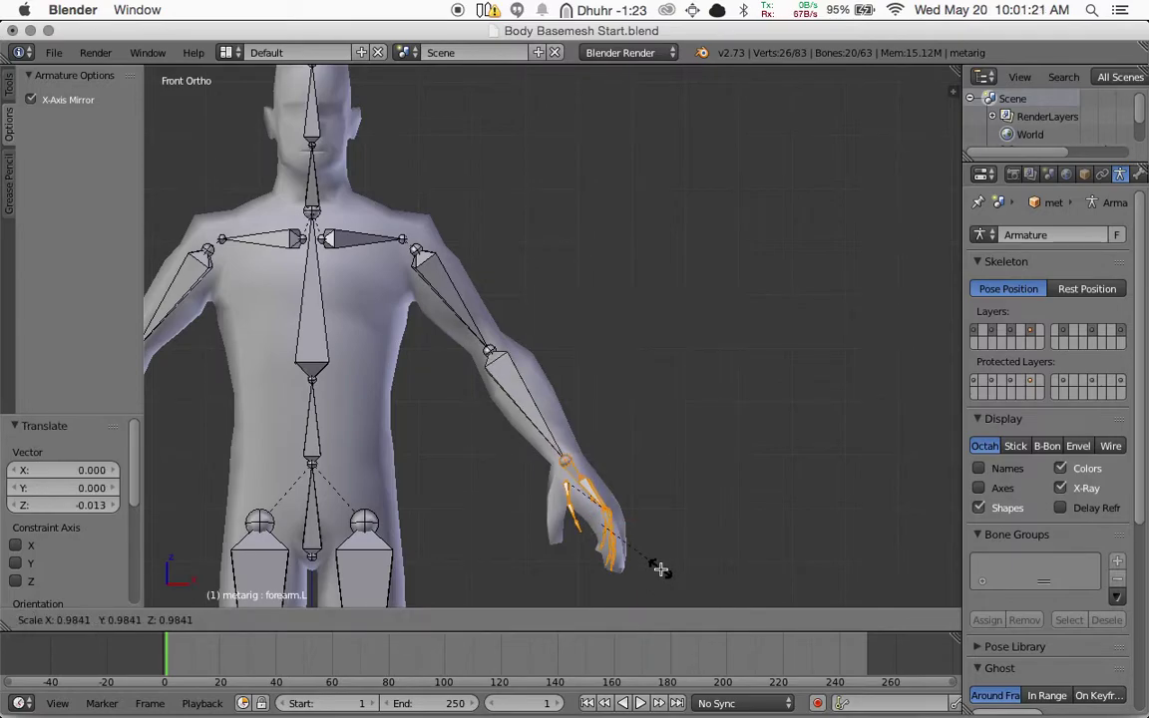
{"action": "left_click", "coordinate": [659, 567]}
{"action": "key", "text": "g"}
{"action": "left_click", "coordinate": [659, 566]}
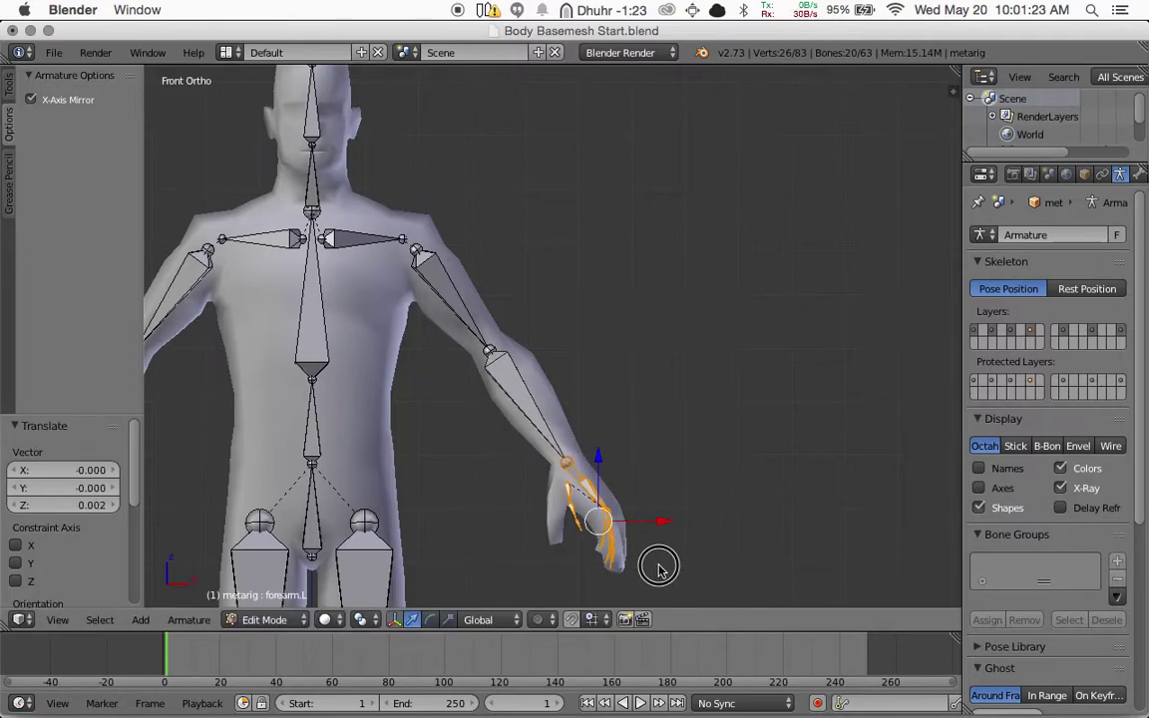
{"action": "key", "text": "KP_3"}
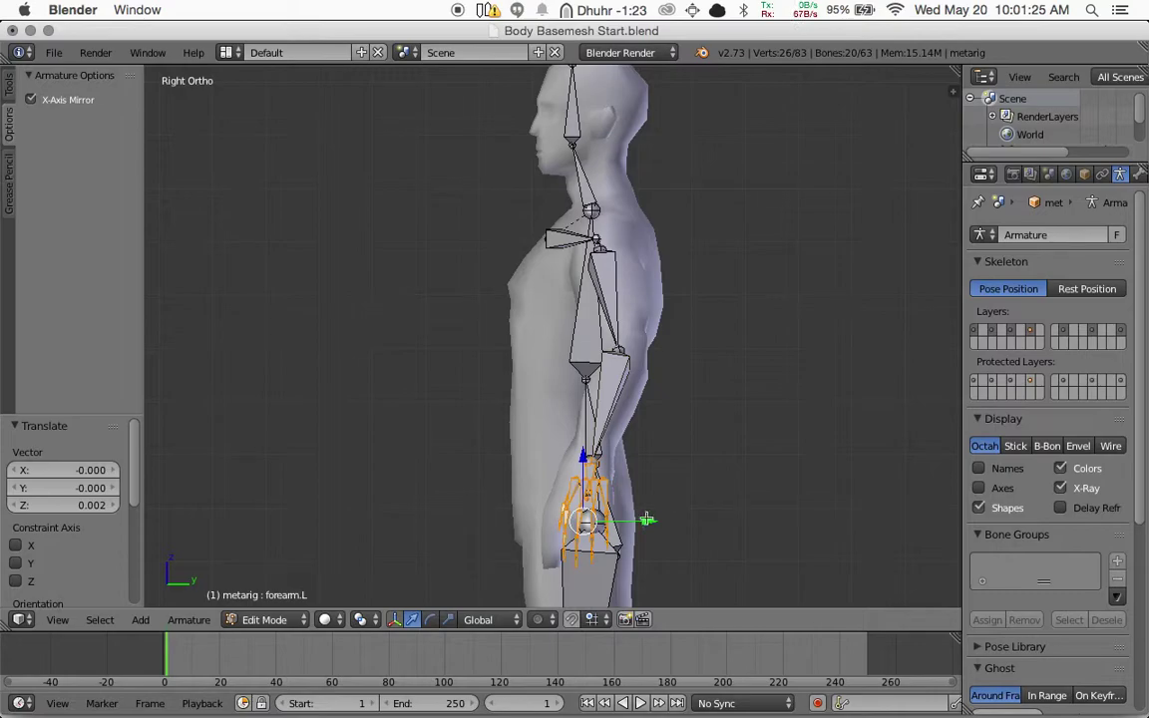
{"action": "key", "text": "KP_1"}
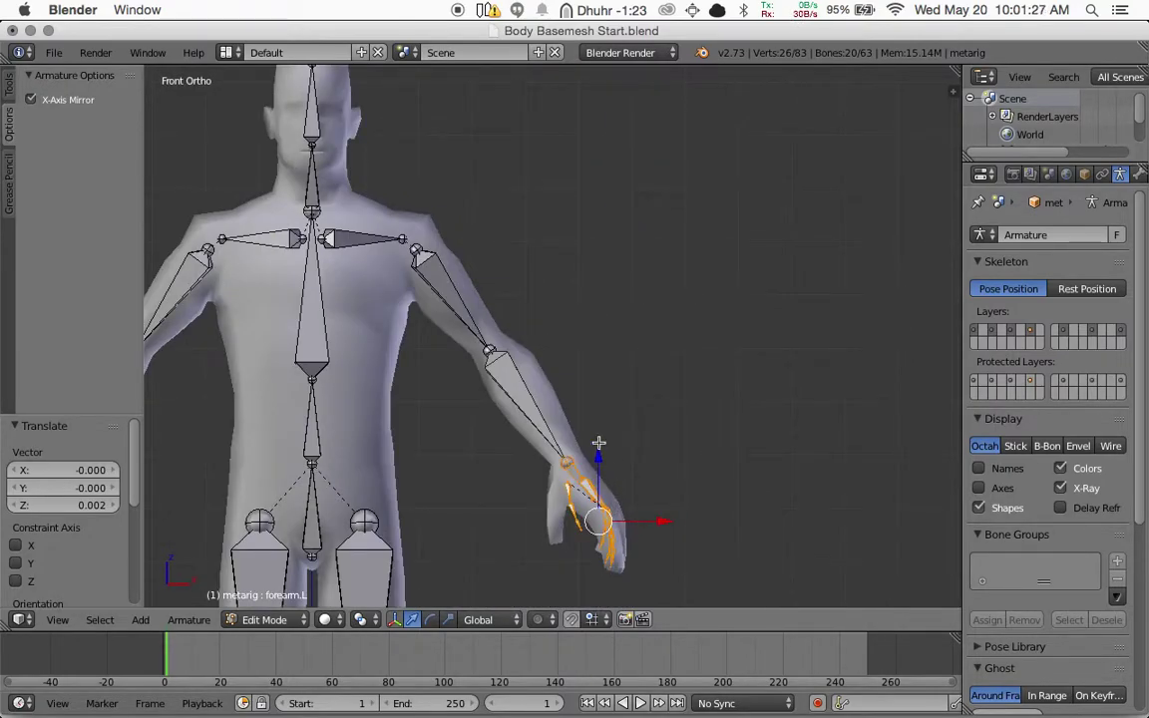
Move the joint between the neck and head bones about 0.035 in Y and -0.044 in Z in side view
{"action": "middle_click_drag", "start_coordinate": [596, 482], "coordinate": [555, 424], "text": "shift"}
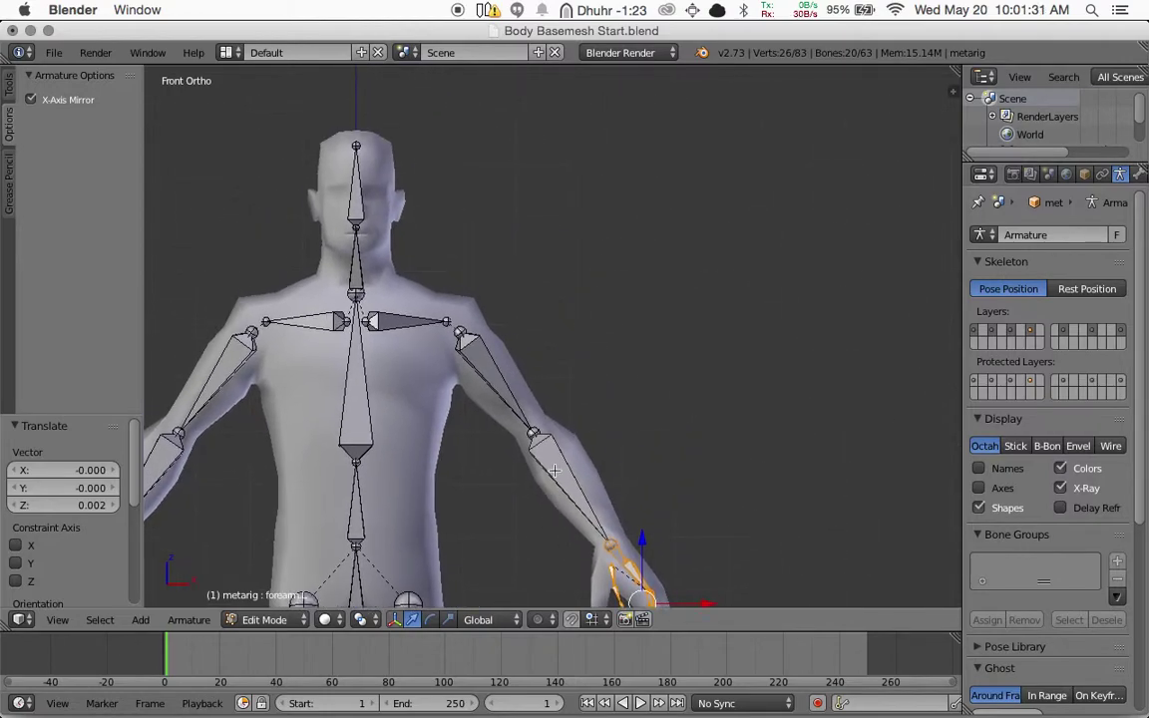
{"action": "key", "text": "KP_3"}
{"action": "right_click", "coordinate": [578, 226]}
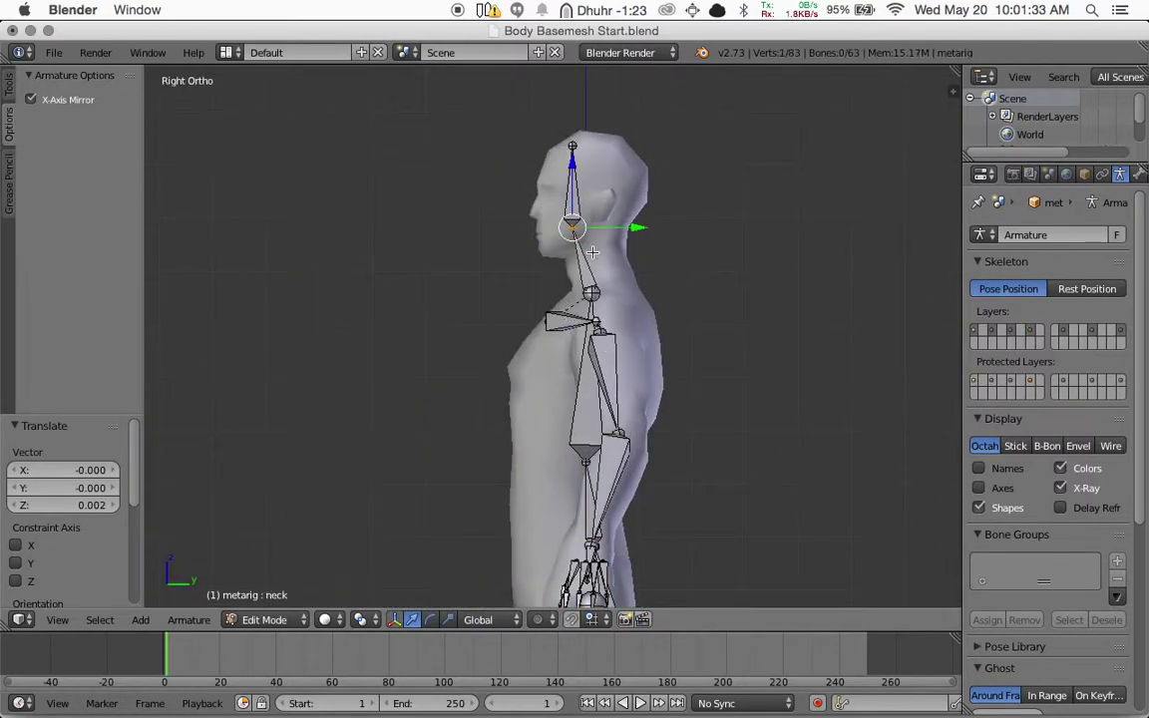
{"action": "key", "text": "g"}
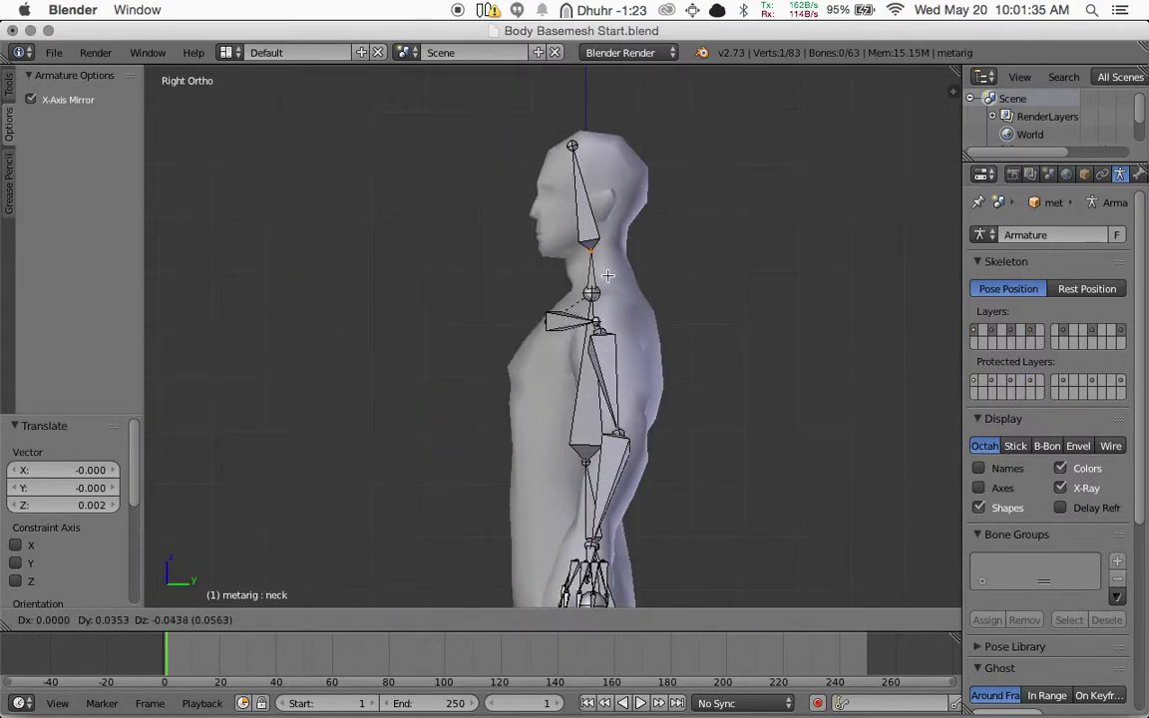
{"action": "left_click", "coordinate": [606, 280]}
Shift the chest bone's top joint about 0.024 in Y and -0.002 in Z, and the neck bone's base 0.013 in Y to meet it
{"action": "key", "text": "g"}
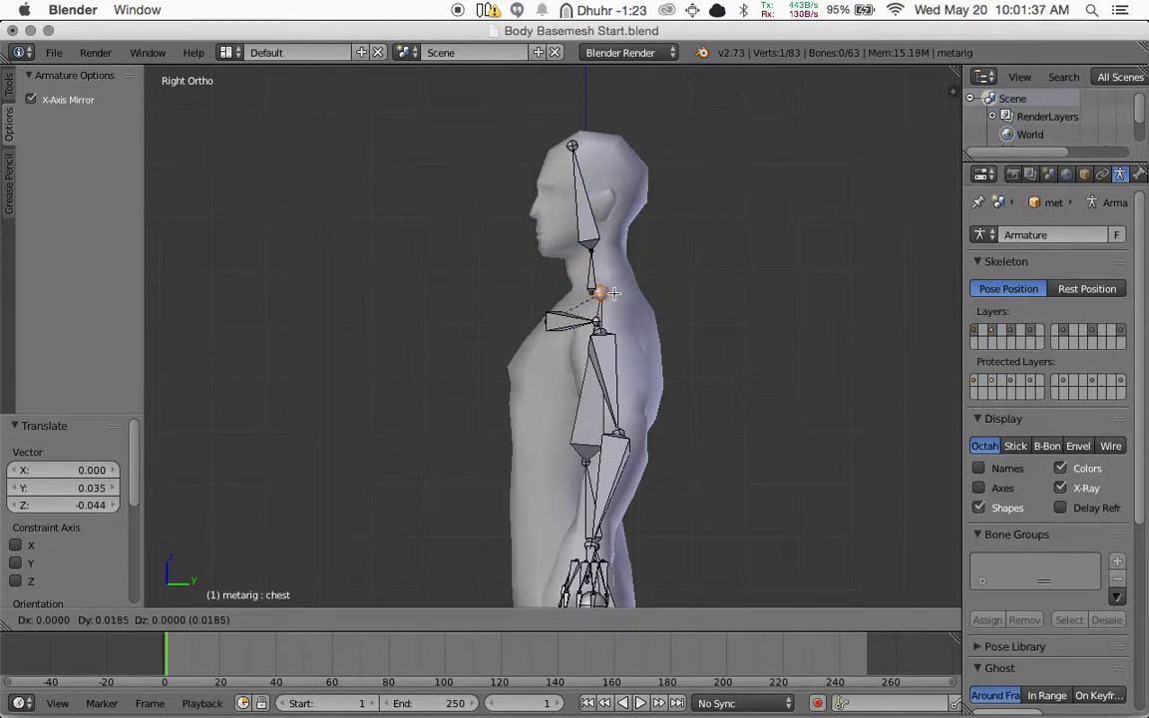
{"action": "left_click", "coordinate": [608, 294]}
{"action": "right_click", "coordinate": [603, 292]}
{"action": "key", "text": "g"}
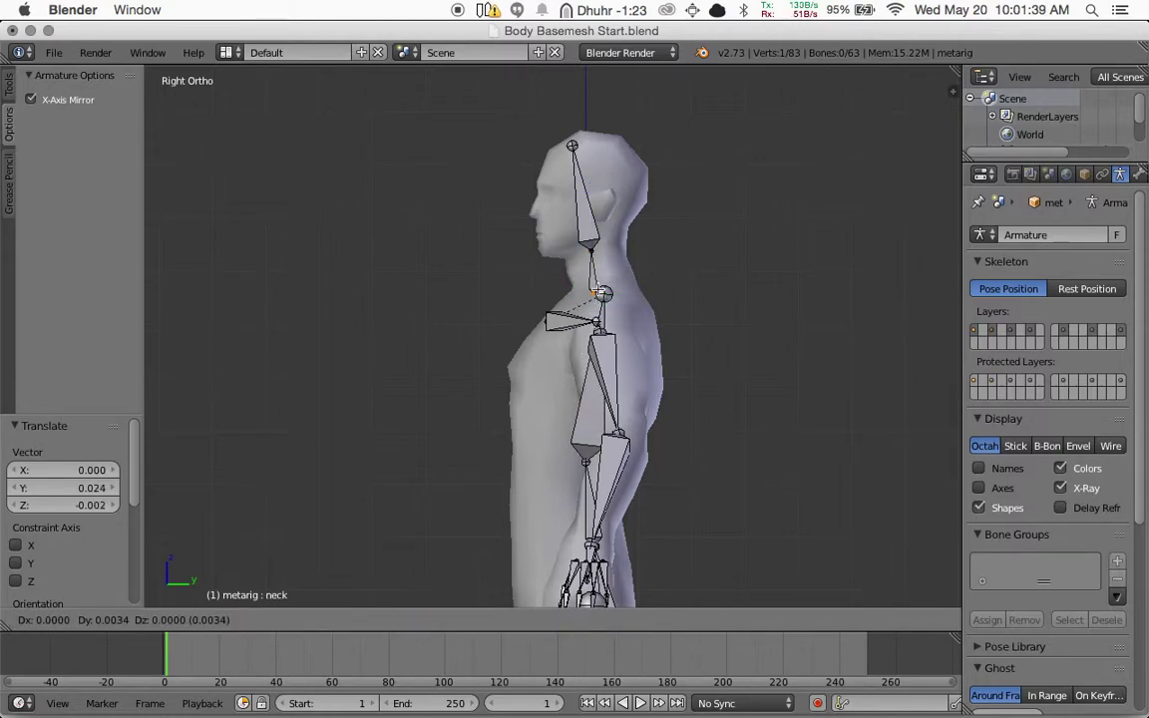
{"action": "left_click", "coordinate": [603, 292]}
Move the head bone's tip about 0.025 in Y and 0.015 in Z to the crown of the mesh's head
{"action": "right_click", "coordinate": [588, 250]}
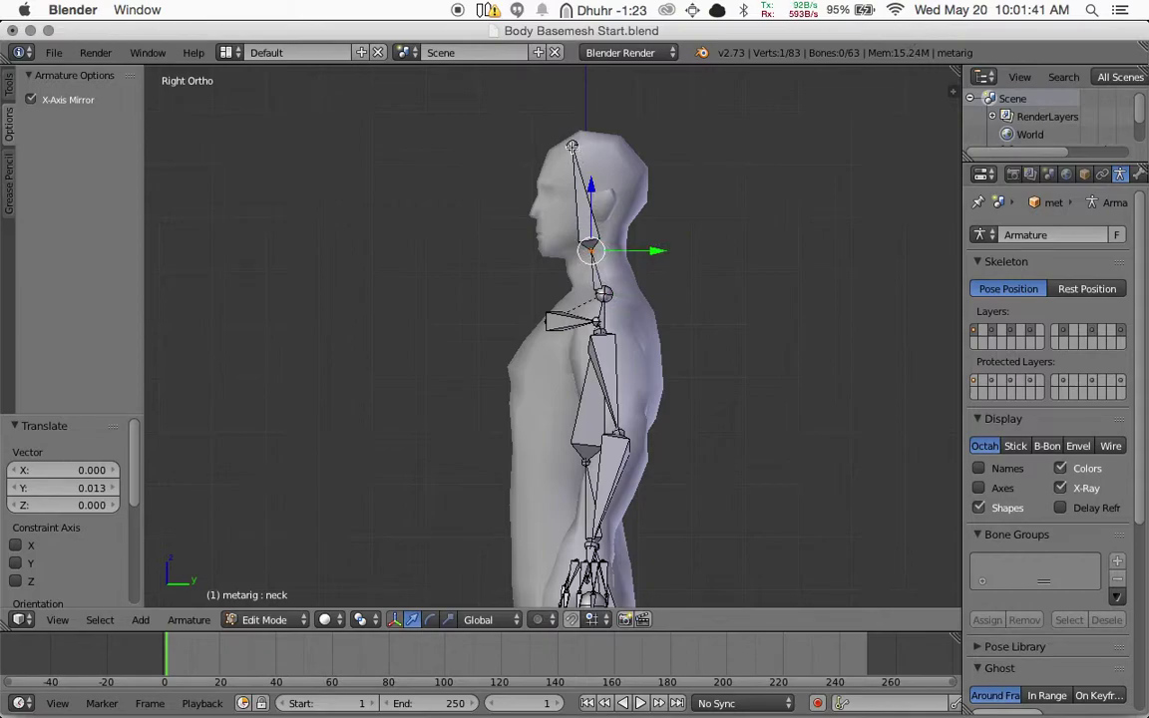
{"action": "right_click", "coordinate": [571, 146]}
{"action": "key", "text": "g"}
{"action": "left_click", "coordinate": [573, 140]}
Raise the inner end of the left shoulder bone about 0.030 in Z in front view
{"action": "key", "text": "KP_1"}
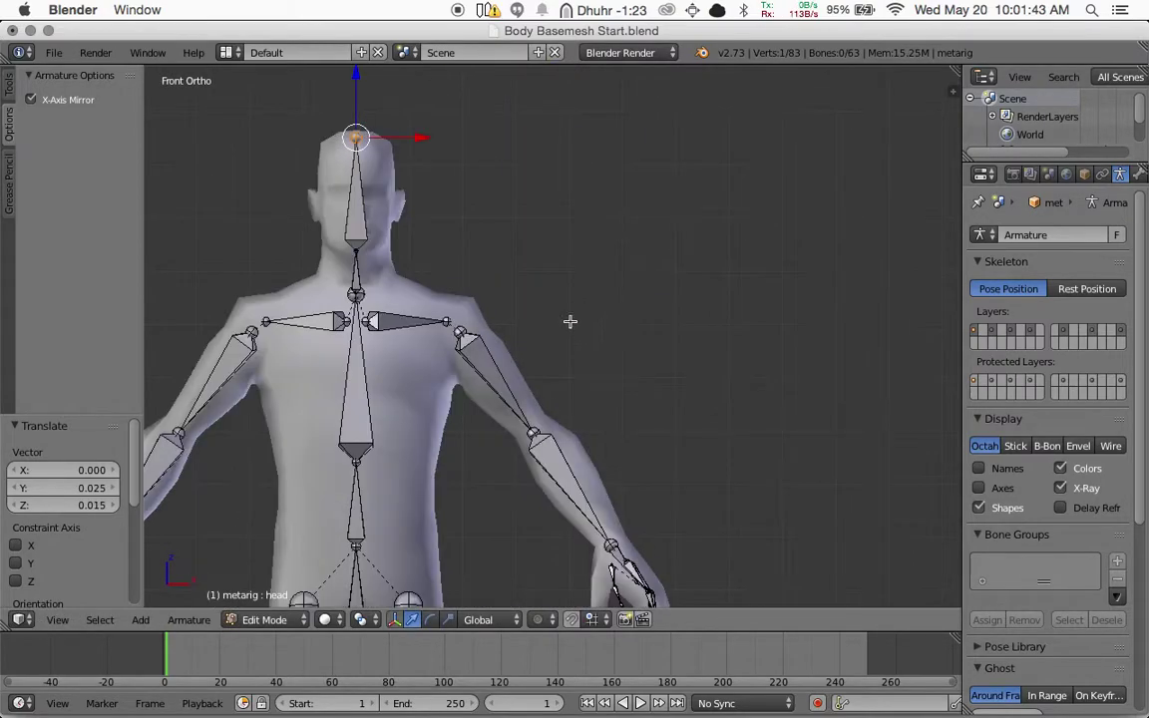
{"action": "right_click", "coordinate": [443, 322]}
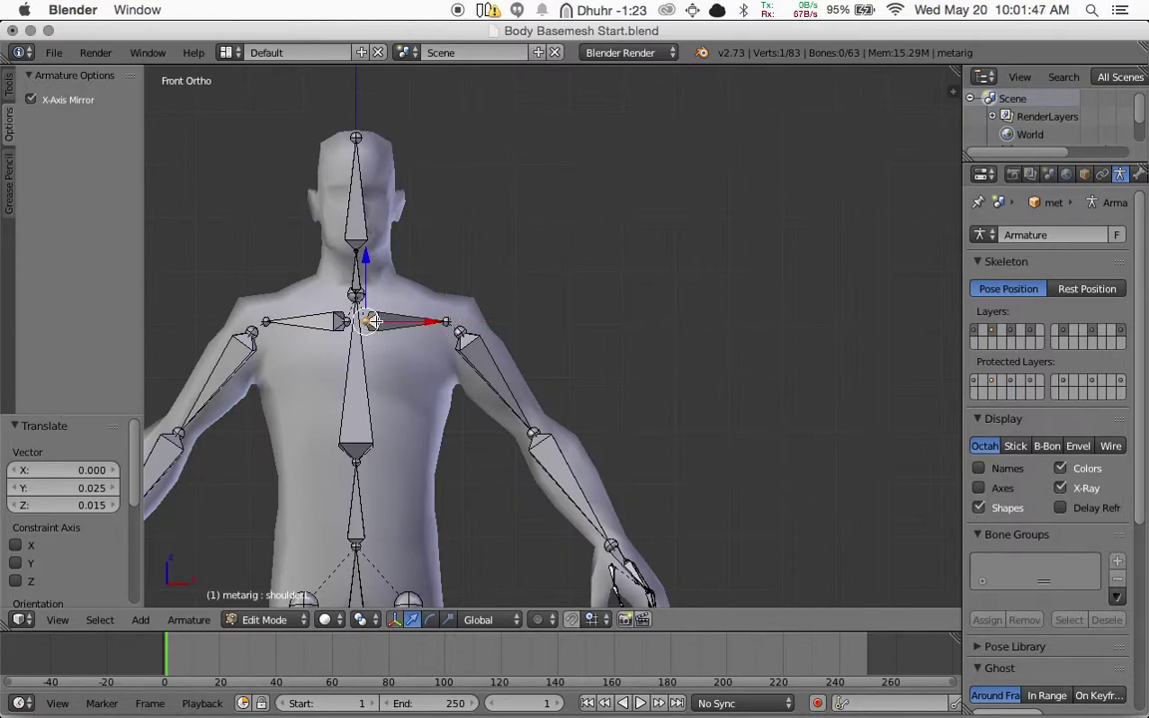
{"action": "right_click", "coordinate": [367, 320]}
{"action": "key", "text": "g"}
{"action": "left_click", "coordinate": [375, 305]}
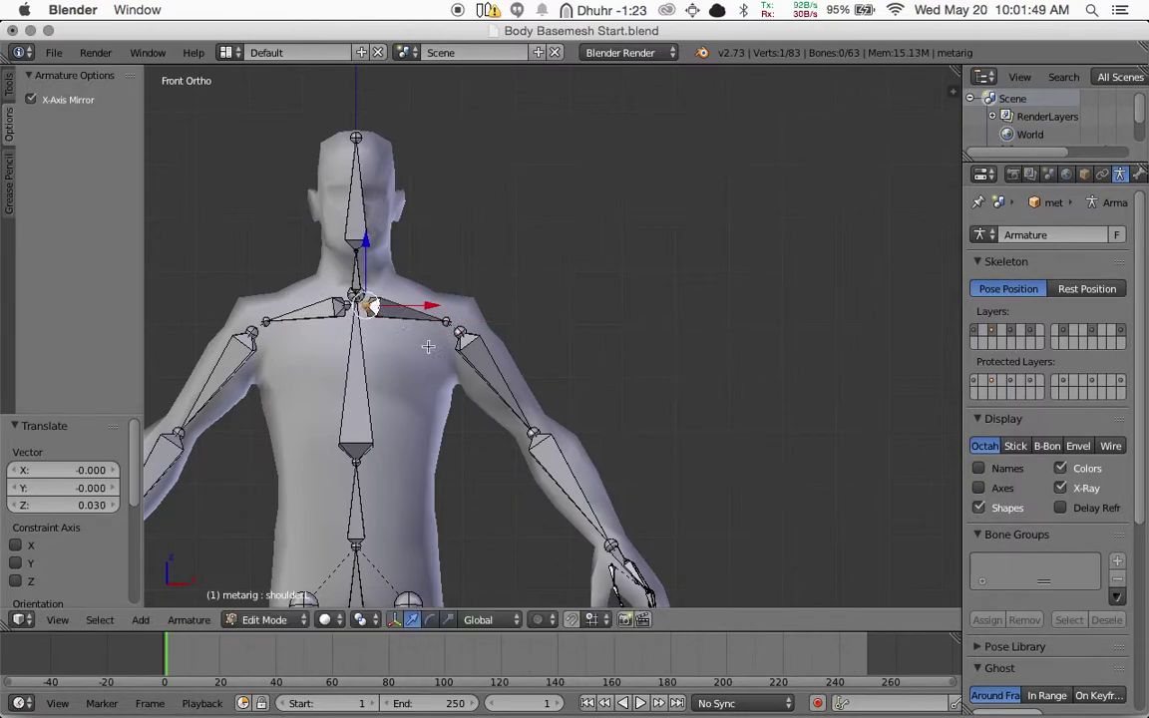
Move the left knee joint about 0.022 in X and 0.027 in Z, then 0.066 in Y and 0.003 in Z, into the mesh's knee
{"action": "scroll", "coordinate": [469, 384], "scroll_direction": "down", "scroll_amount": 10}
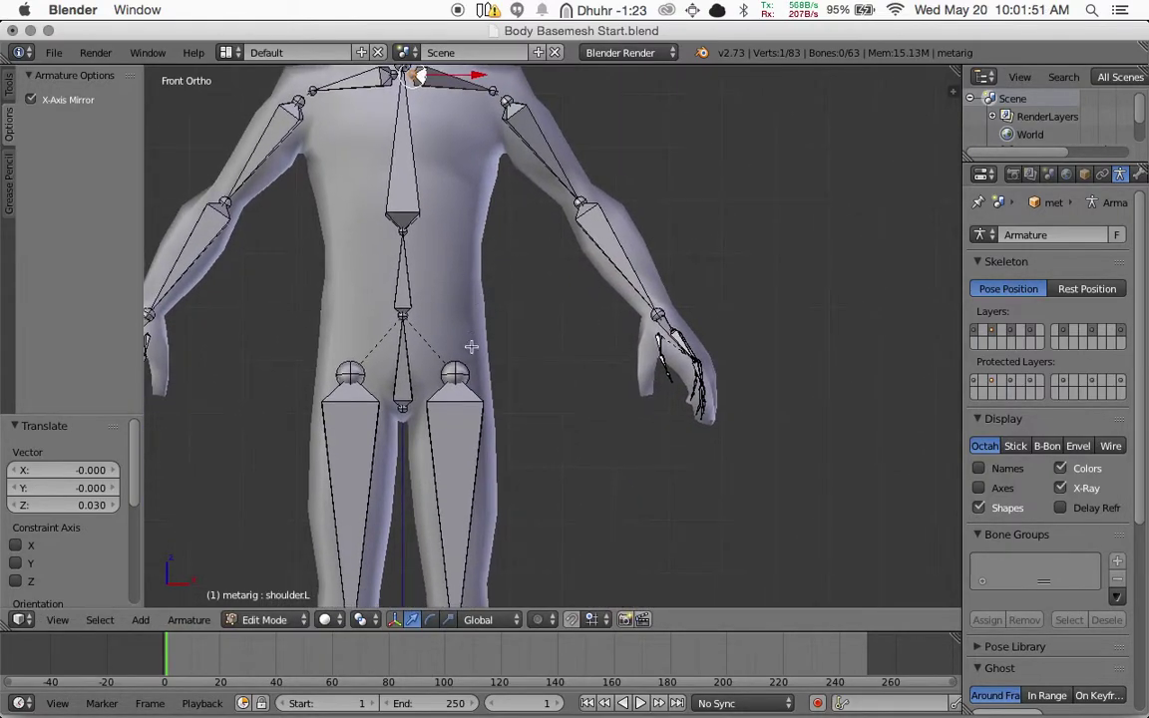
{"action": "scroll", "coordinate": [487, 393], "scroll_direction": "down", "scroll_amount": 8}
{"action": "right_click", "coordinate": [465, 479]}
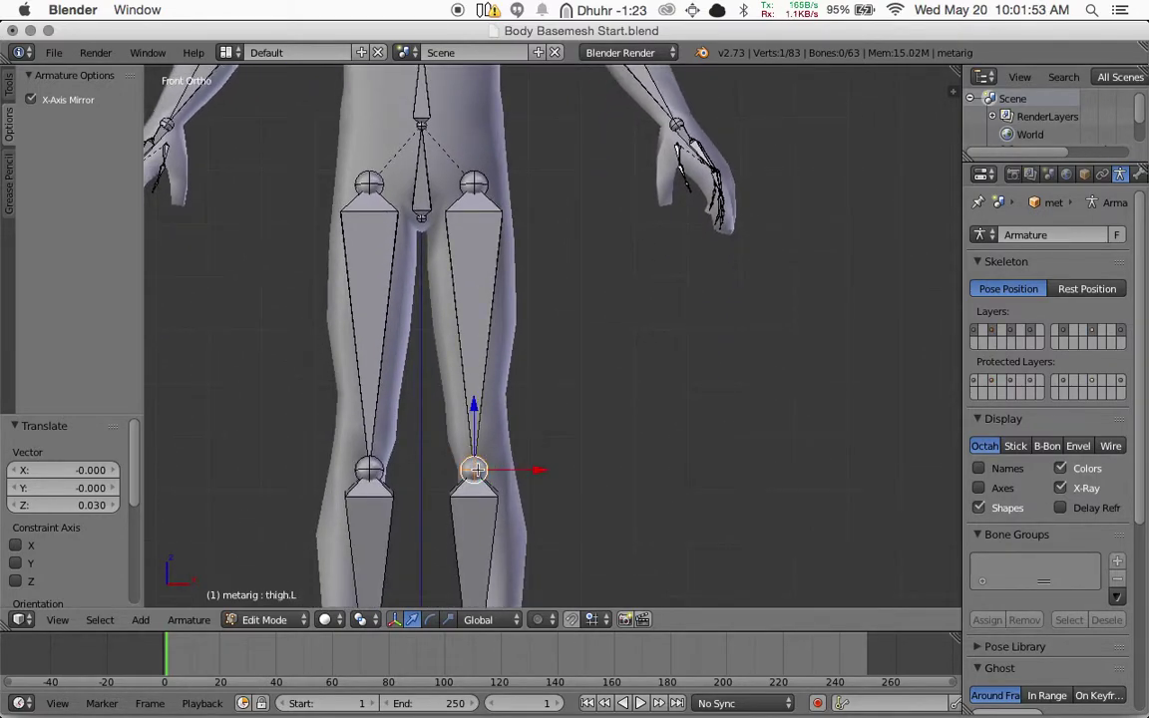
{"action": "key", "text": "g"}
{"action": "left_click", "coordinate": [488, 473]}
{"action": "key", "text": "KP_3"}
{"action": "key", "text": "g"}
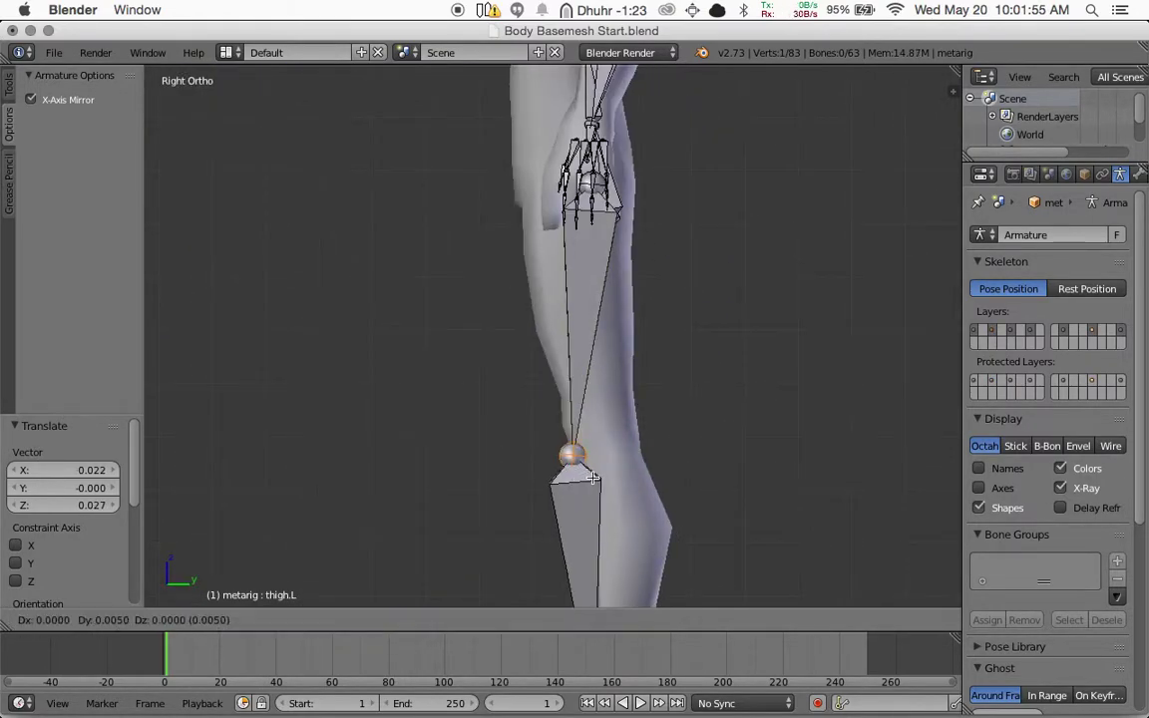
{"action": "left_click", "coordinate": [611, 478]}
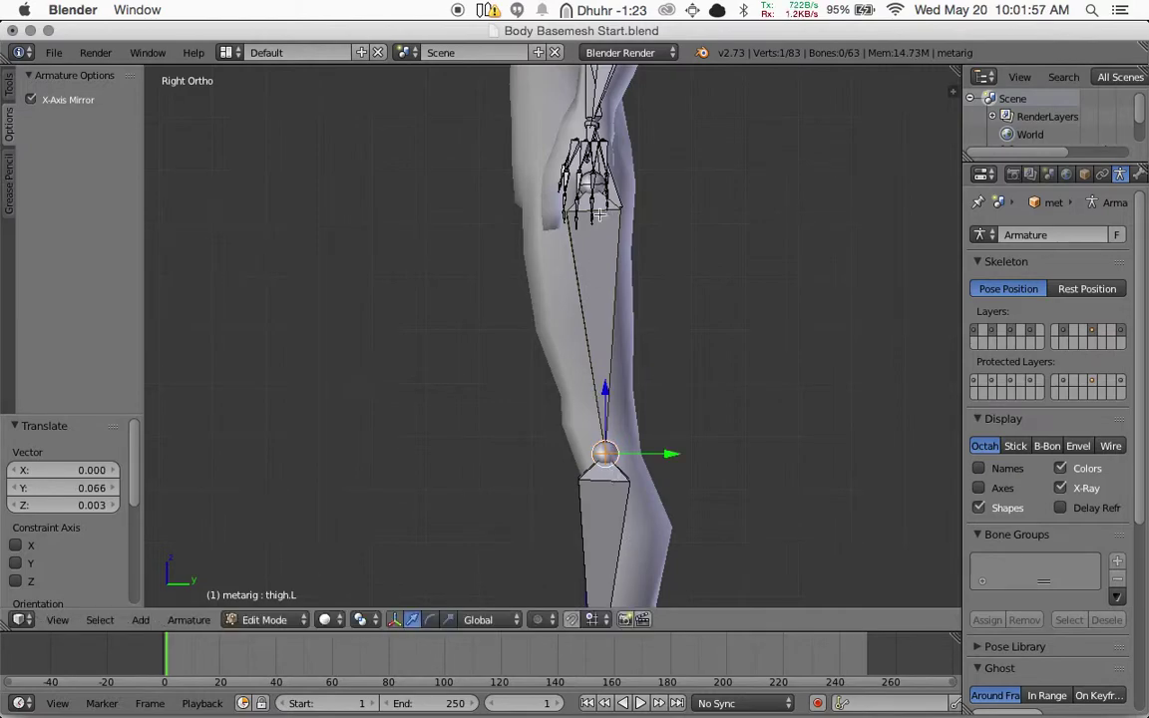
Move the left ankle joint about 0.057 in X and 0.056 in Z, then 0.056 in Y and 0.007 in Z, into the mesh's ankle
{"action": "key", "text": "KP_1"}
{"action": "middle_click_drag", "start_coordinate": [529, 464], "coordinate": [506, 213], "text": "shift"}
{"action": "right_click", "coordinate": [426, 395]}
{"action": "key", "text": "g"}
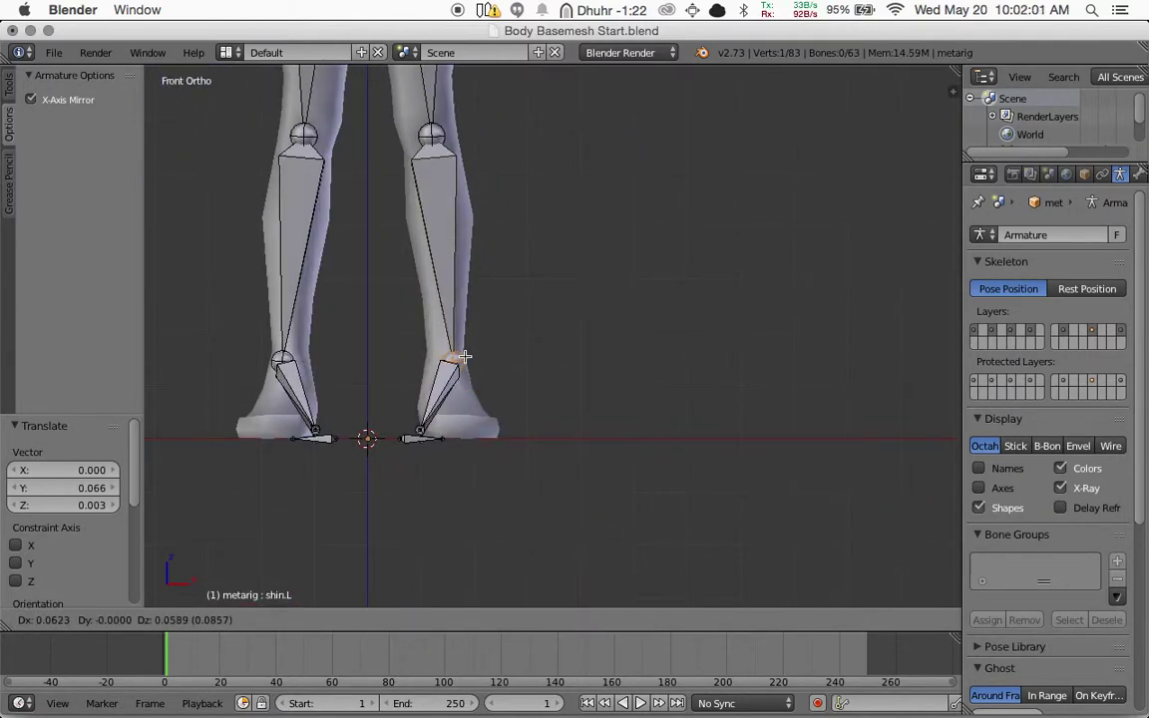
{"action": "left_click", "coordinate": [469, 365]}
{"action": "key", "text": "KP_3"}
{"action": "key", "text": "g"}
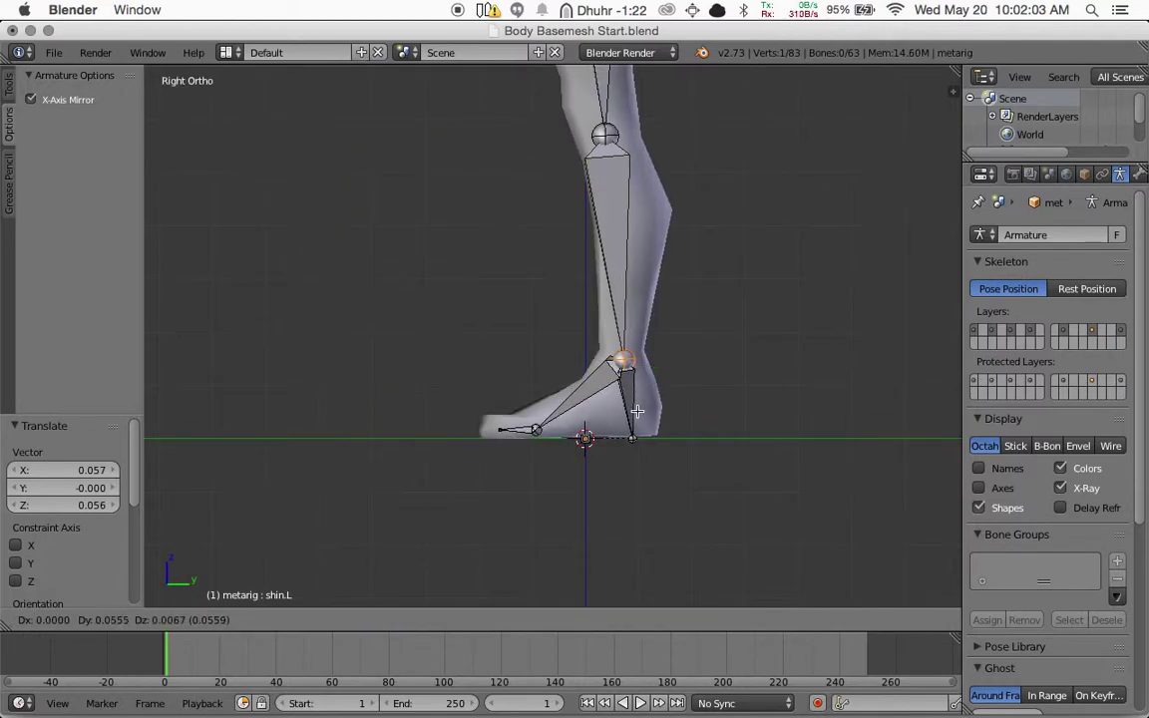
{"action": "left_click", "coordinate": [632, 410]}
Nudge the left knee joint back about 0.007 in Y
{"action": "right_click", "coordinate": [611, 134]}
{"action": "key", "text": "g"}
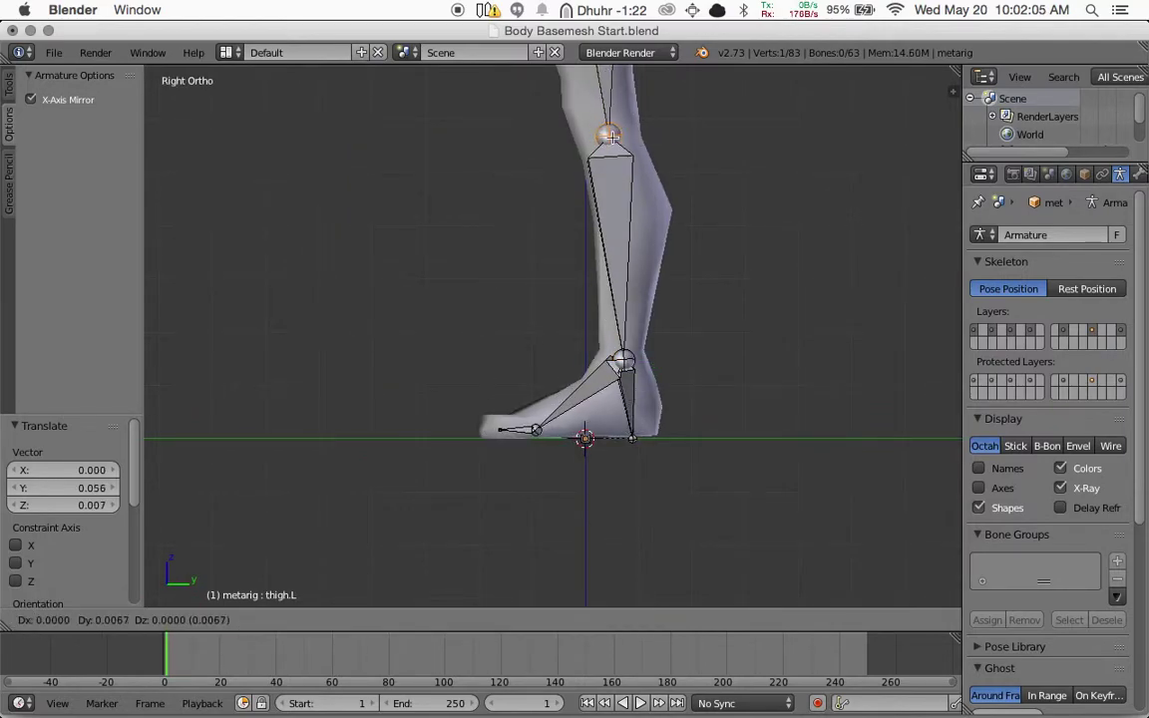
{"action": "left_click", "coordinate": [635, 205]}
Move the left thigh bone's hip joint about -0.023 in Y and 0.003 in Z in side view
{"action": "scroll", "coordinate": [641, 237], "scroll_direction": "up", "scroll_amount": 2}
{"action": "scroll", "coordinate": [642, 237], "scroll_direction": "down", "scroll_amount": 5}
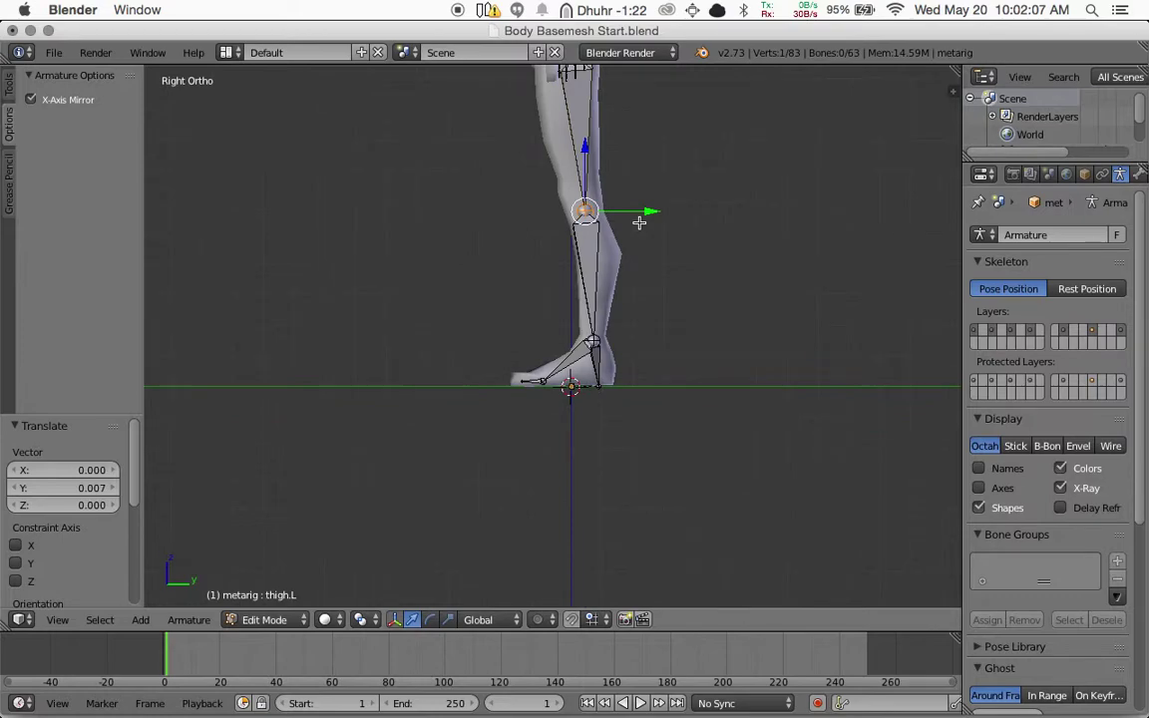
{"action": "middle_click_drag", "start_coordinate": [639, 223], "coordinate": [589, 320], "text": "shift"}
{"action": "right_click", "coordinate": [523, 155]}
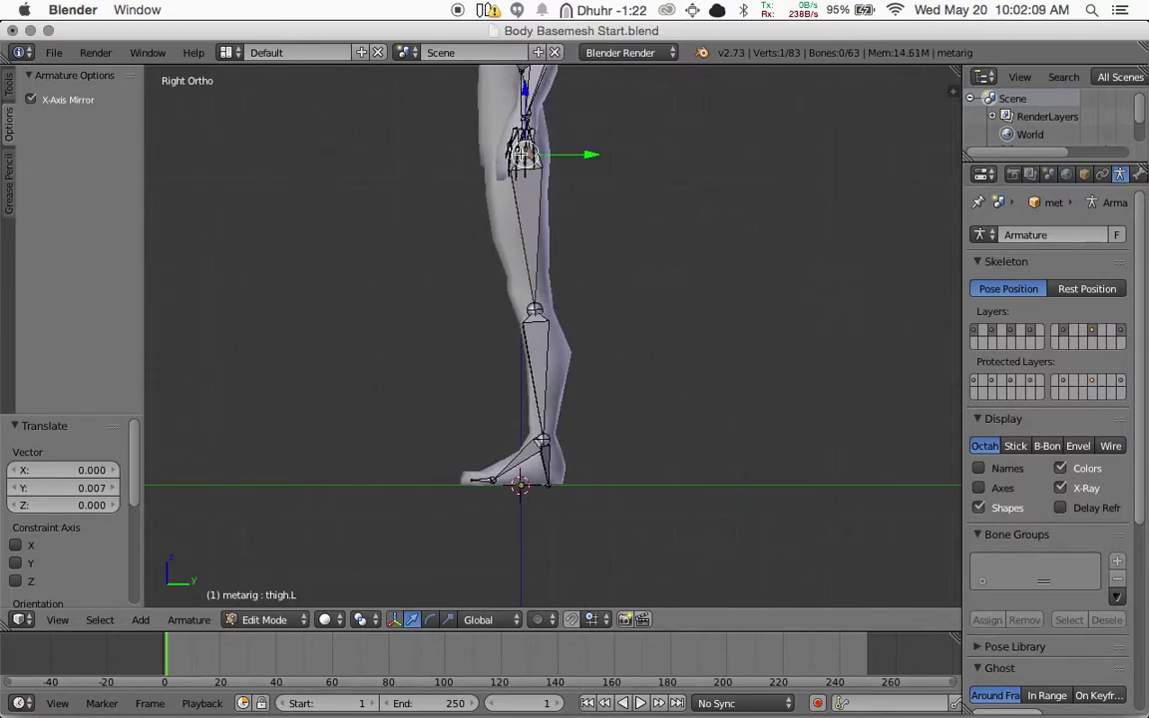
{"action": "key", "text": "KP_1"}
{"action": "key", "text": "KP_3"}
{"action": "key", "text": "g"}
{"action": "left_click", "coordinate": [585, 201]}
{"action": "key", "text": "KP_1"}
{"action": "key", "text": "KP_3"}
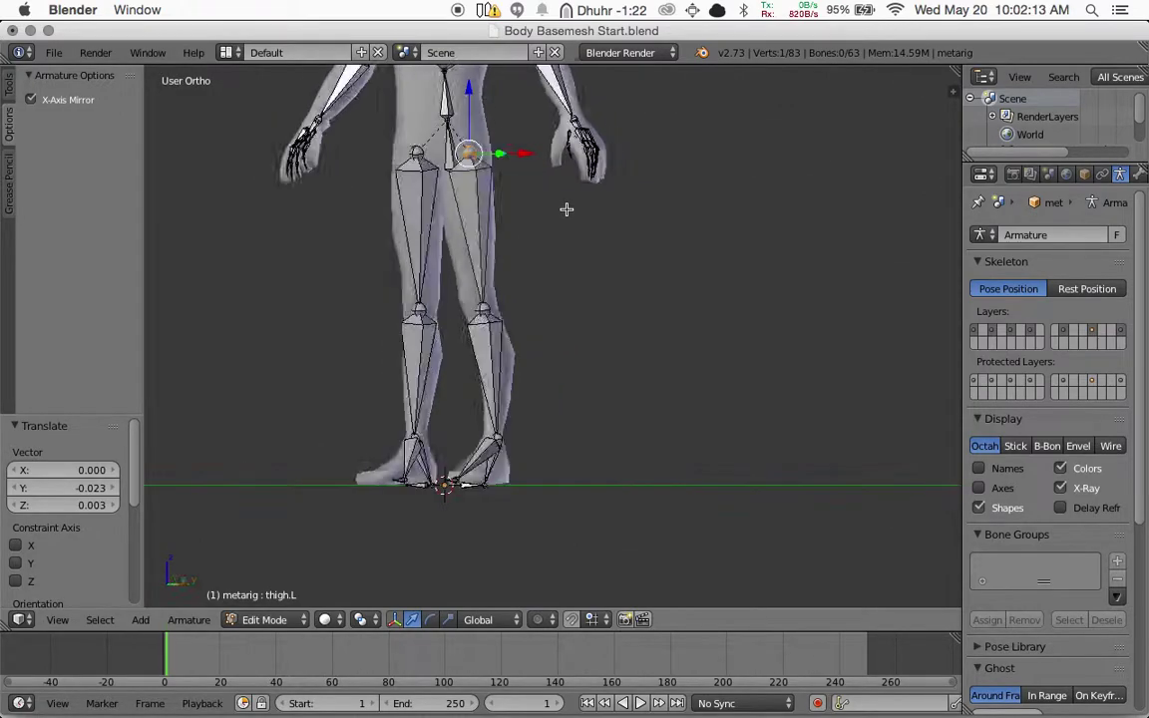
Move the tip of the left heel bone about 0.034 in Y and 0.012 in Z to the back of the mesh's heel
{"action": "scroll", "coordinate": [576, 443], "scroll_direction": "down", "scroll_amount": 1}
{"action": "scroll", "coordinate": [575, 443], "scroll_direction": "up", "scroll_amount": 2}
{"action": "middle_click_drag", "start_coordinate": [585, 482], "coordinate": [525, 559]}
{"action": "right_click", "coordinate": [506, 561]}
{"action": "key", "text": "KP_3"}
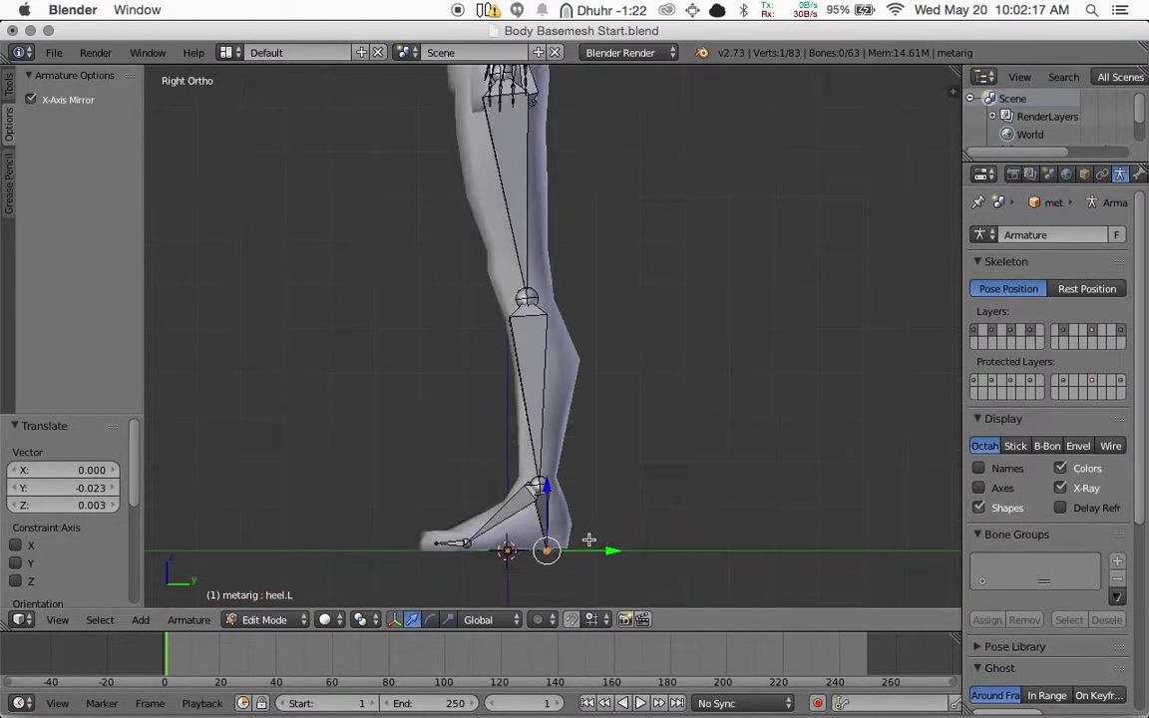
{"action": "key", "text": "g"}
{"action": "left_click", "coordinate": [596, 538]}
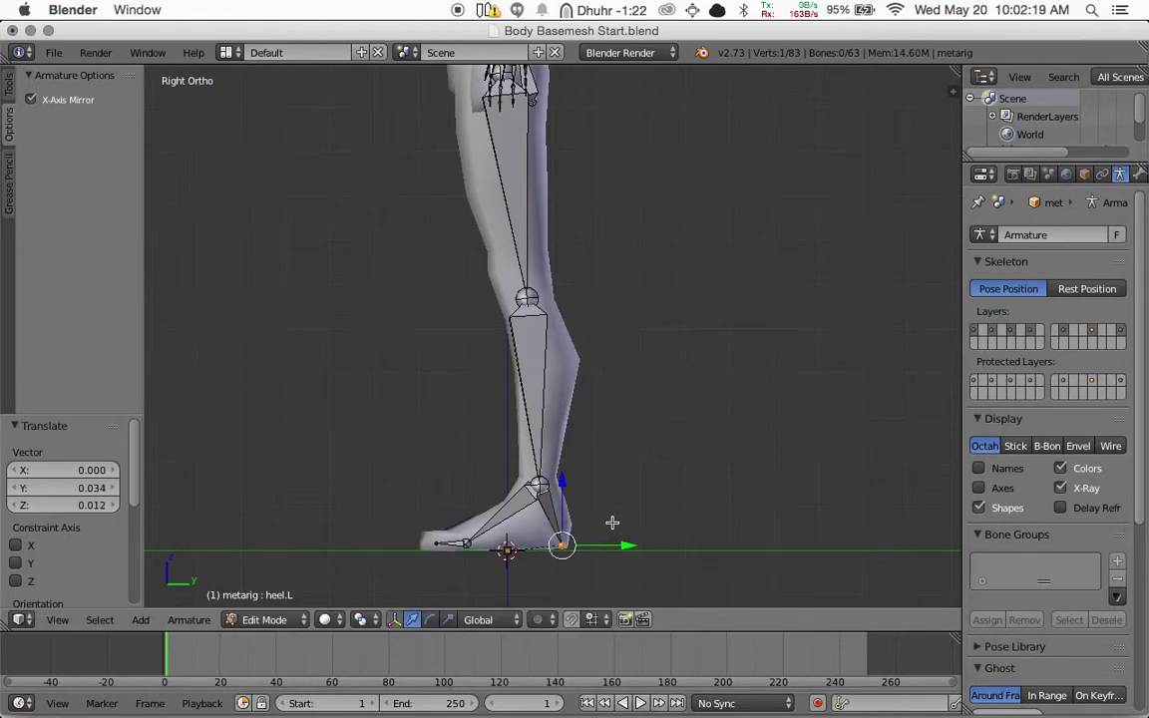
Shift the left heel bone's tip outward about 0.044 in X and -0.002 in Z in front view
{"action": "middle_click_drag", "start_coordinate": [615, 526], "coordinate": [522, 519]}
{"action": "key", "text": "KP_1"}
{"action": "key", "text": "g"}
{"action": "left_click", "coordinate": [589, 529]}
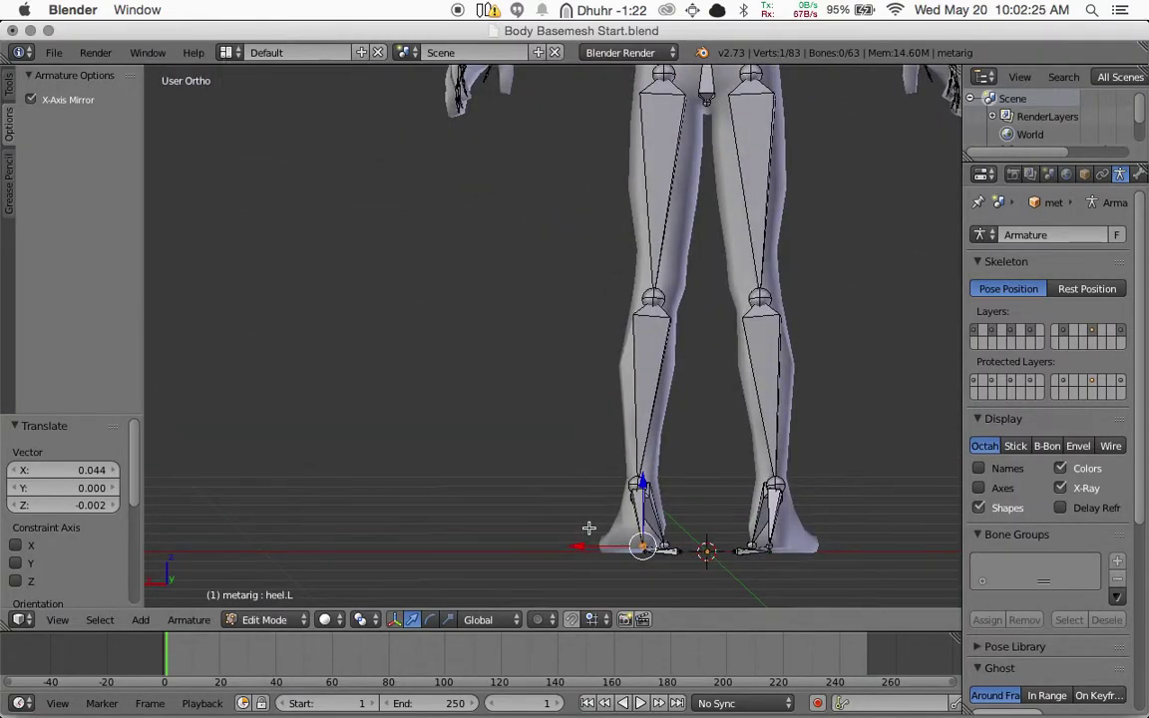
{"action": "key", "text": "ctrl+KP_1"}
{"action": "middle_click_drag", "start_coordinate": [703, 566], "coordinate": [607, 525]}
{"action": "key", "text": "KP_1"}
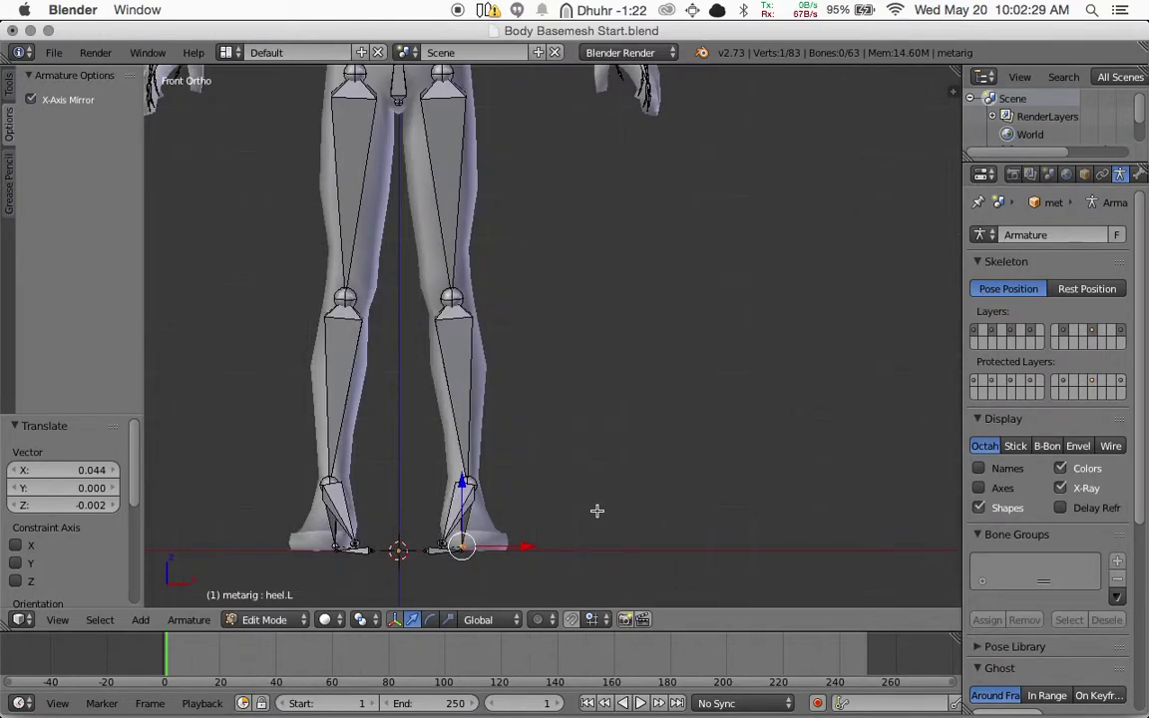
Move the left toe bone about 0.079 in X and -0.010 in Y over the mesh's foot, then shift its tip 0.016 in X
{"action": "key", "text": "KP_3"}
{"action": "right_click", "coordinate": [464, 542]}
{"action": "right_click", "coordinate": [431, 543], "text": "shift"}
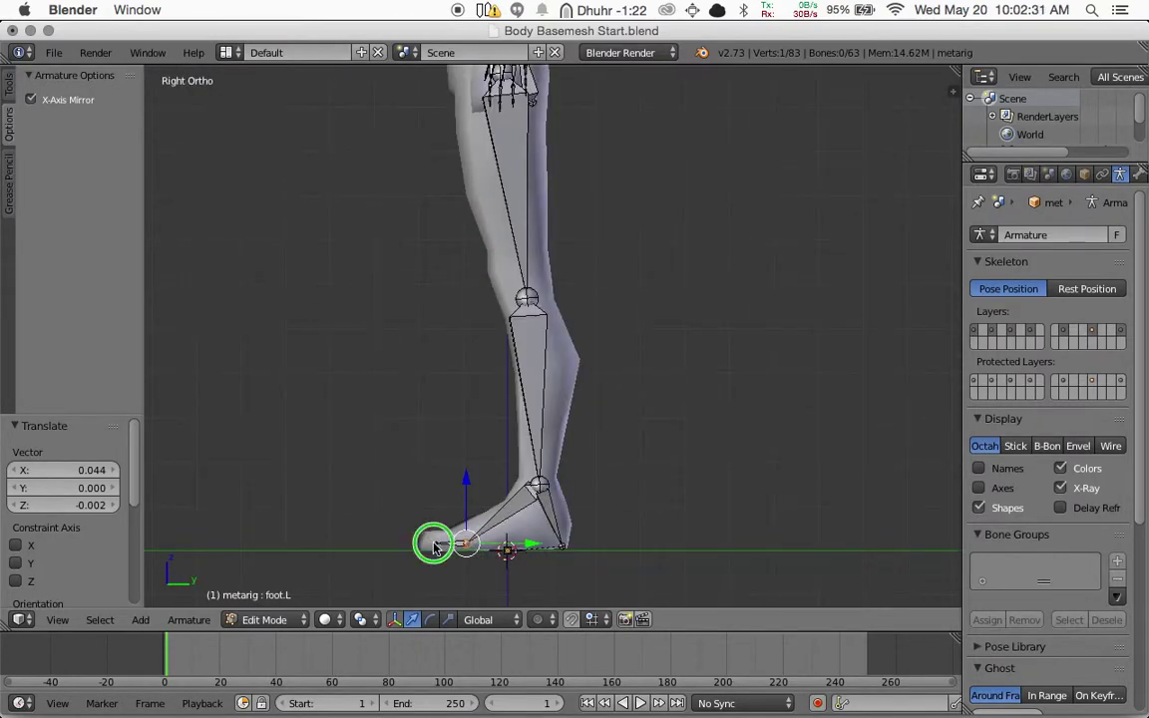
{"action": "key", "text": "KP_1"}
{"action": "key", "text": "KP_3"}
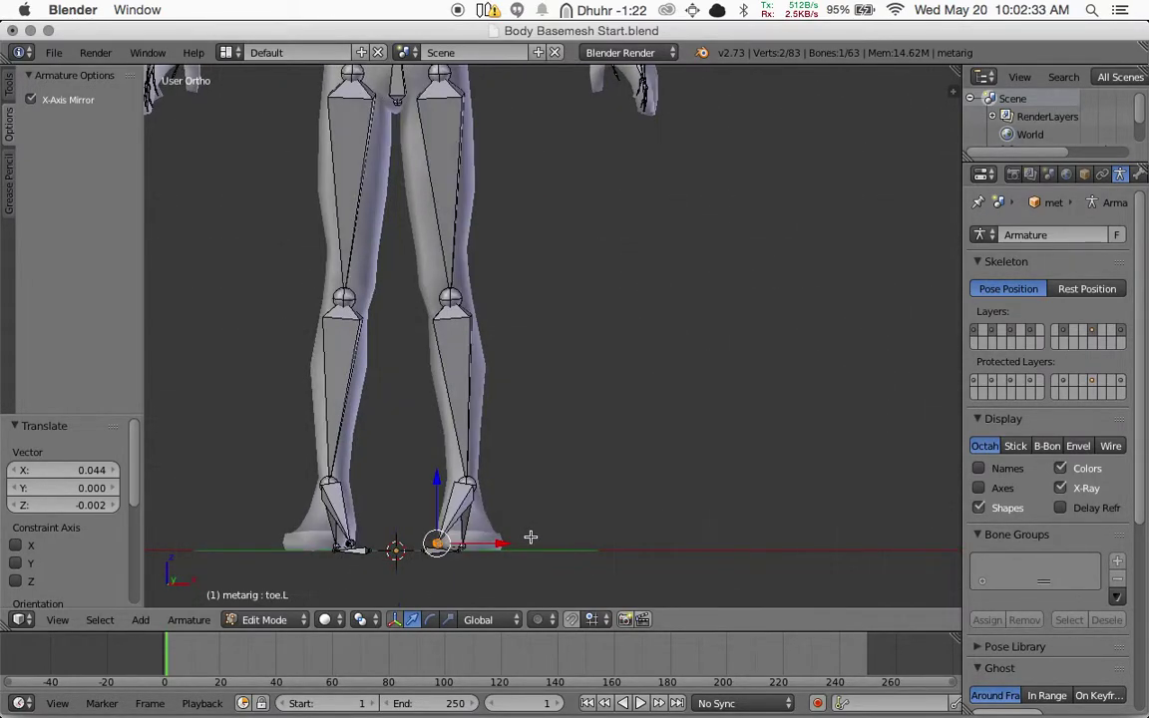
{"action": "key", "text": "KP_1"}
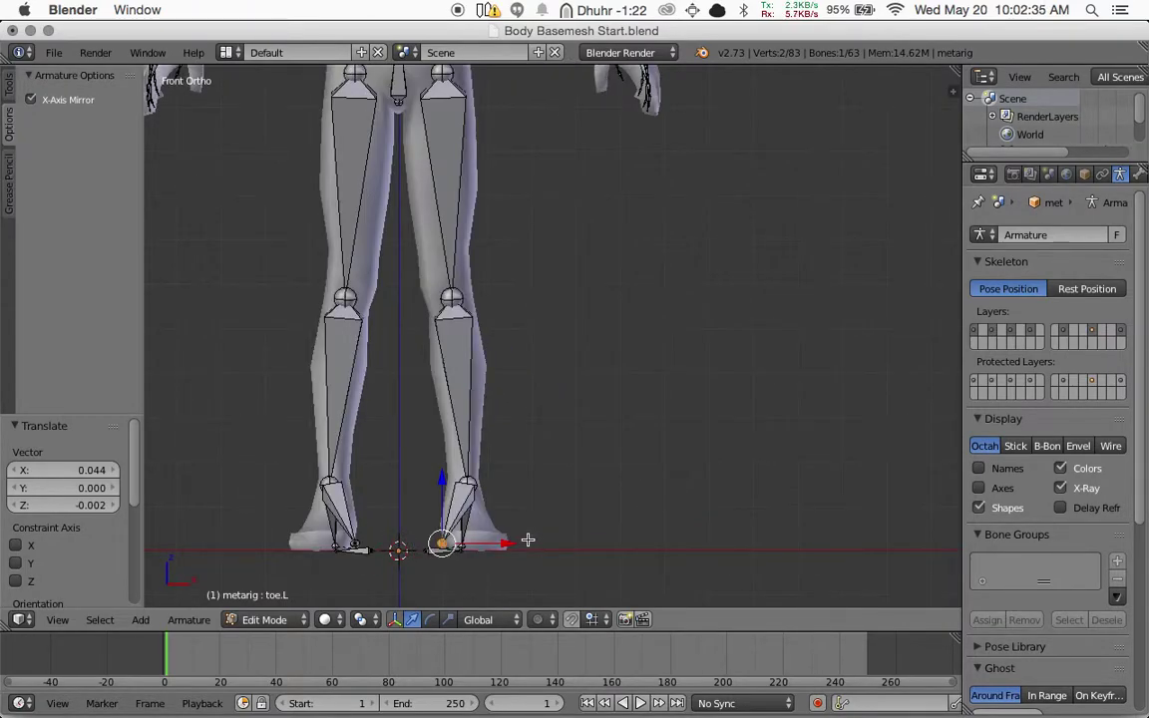
{"action": "key", "text": "KP_7"}
{"action": "key", "text": "g"}
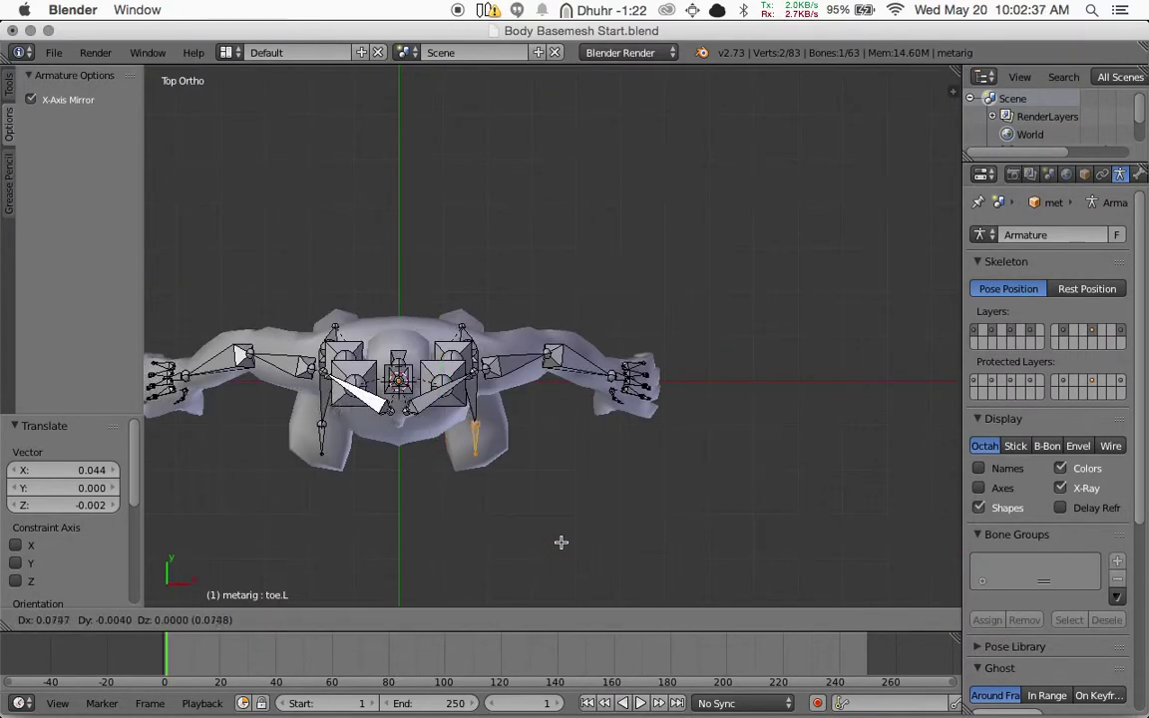
{"action": "left_click", "coordinate": [562, 544]}
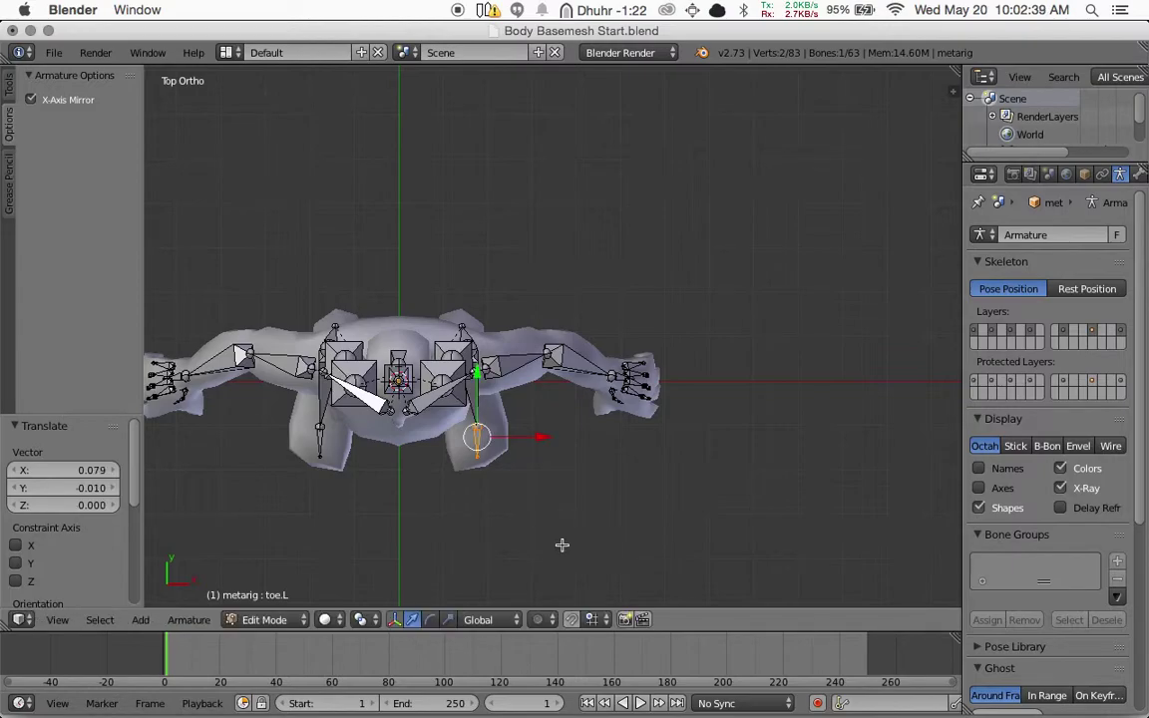
{"action": "key", "text": "g"}
{"action": "left_click", "coordinate": [488, 465]}
Move the left heel.02 bone about 0.077 in X and 0.008 in Z in front view, under the mesh's heel
{"action": "key", "text": "KP_3"}
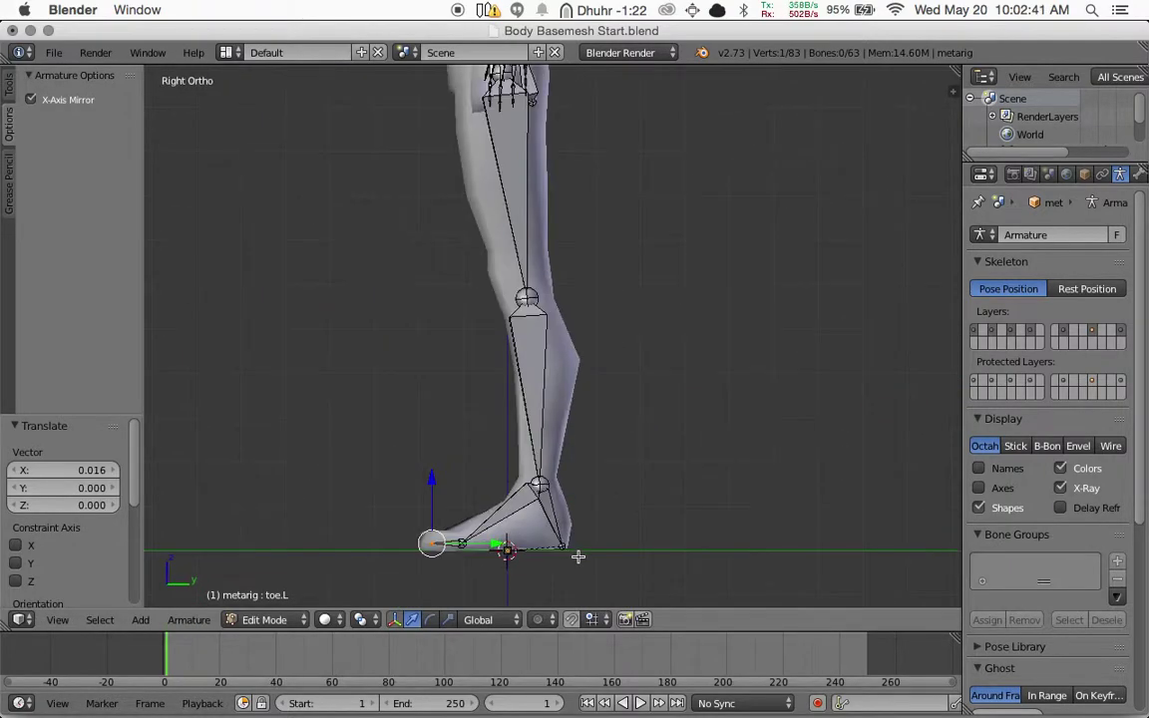
{"action": "middle_click_drag", "start_coordinate": [489, 543], "coordinate": [569, 413]}
{"action": "right_click", "coordinate": [423, 552]}
{"action": "right_click", "coordinate": [508, 414]}
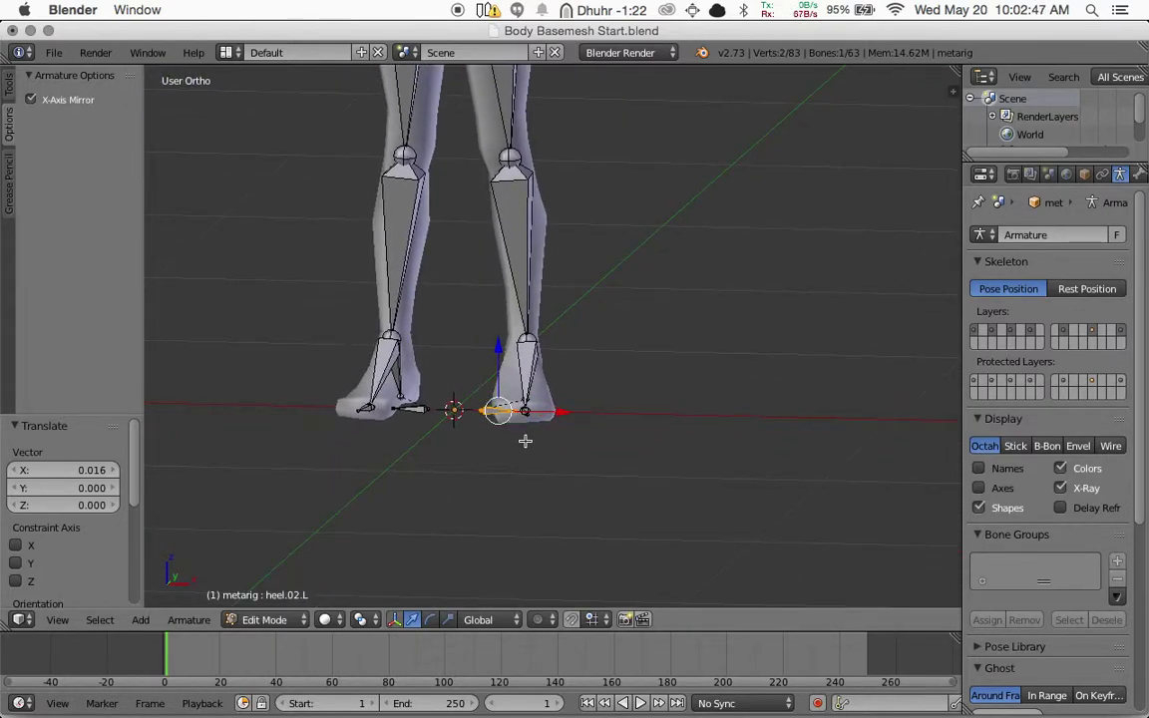
{"action": "key", "text": "KP_1"}
{"action": "key", "text": "g"}
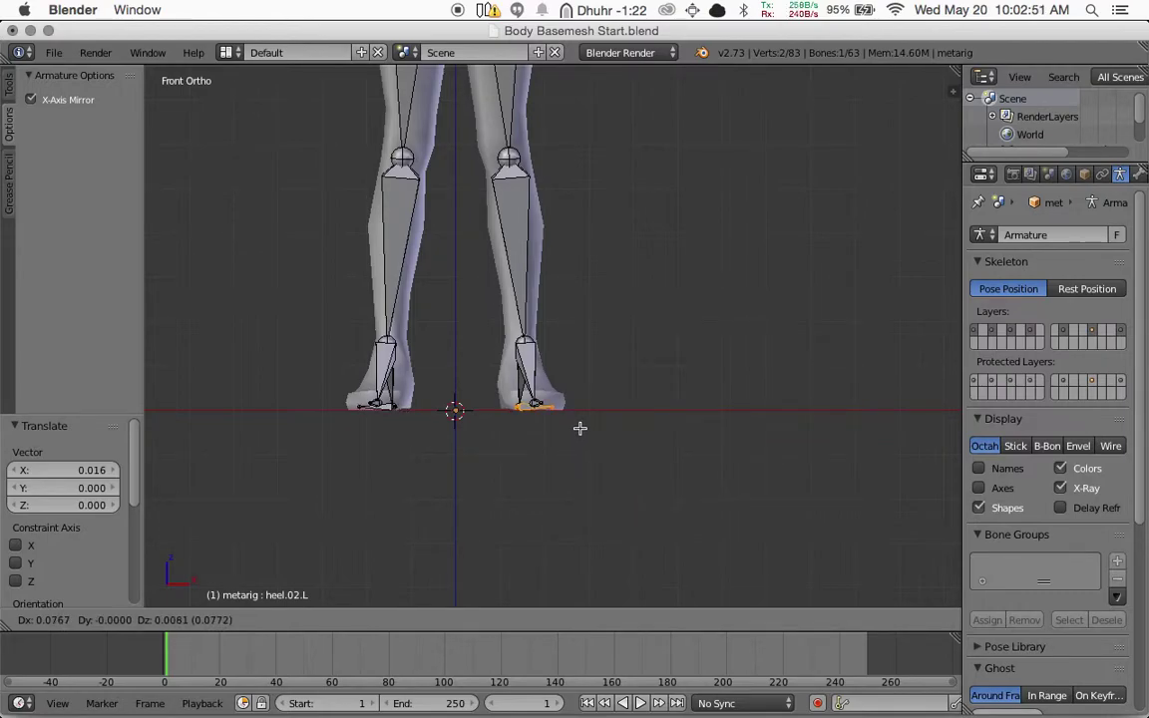
{"action": "left_click", "coordinate": [580, 428]}
Return to Object Mode and generate the Rigify control rig from the fitted metarig
{"action": "middle_click_drag", "start_coordinate": [634, 428], "coordinate": [488, 431]}
{"action": "scroll", "coordinate": [601, 454], "scroll_direction": "down", "scroll_amount": 3}
{"action": "key", "text": "Tab"}
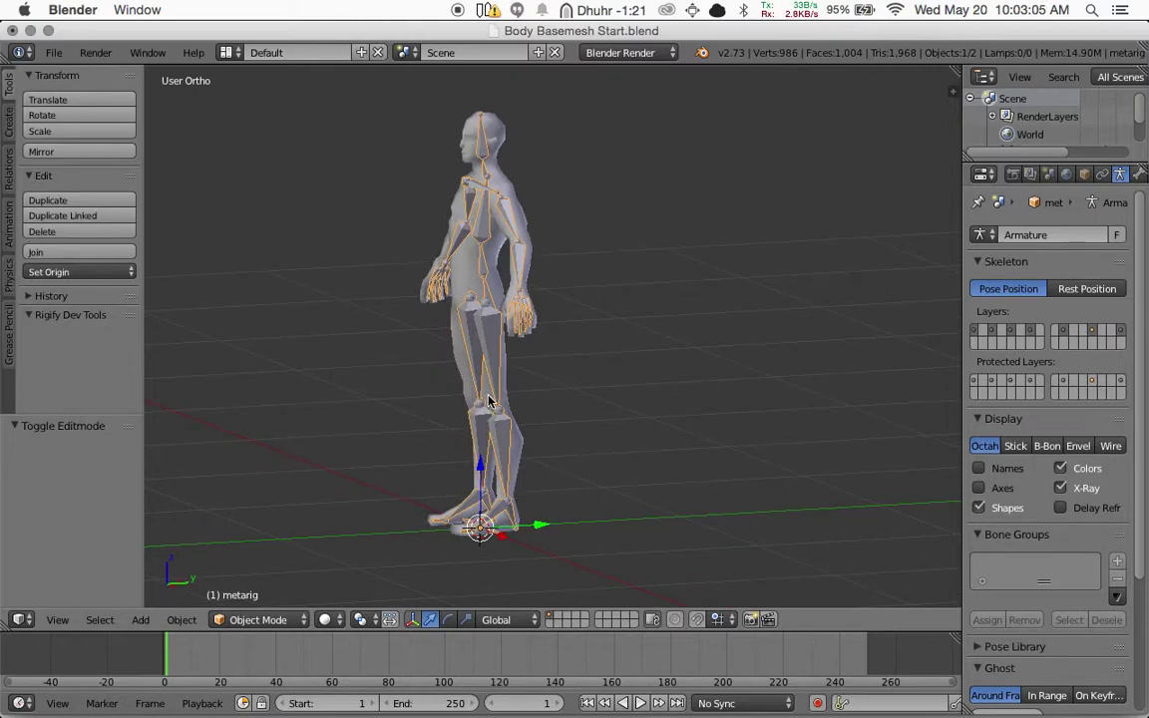
{"action": "key", "text": "KP_1"}
{"action": "key", "text": "KP_3"}
{"action": "key", "text": "KP_1"}
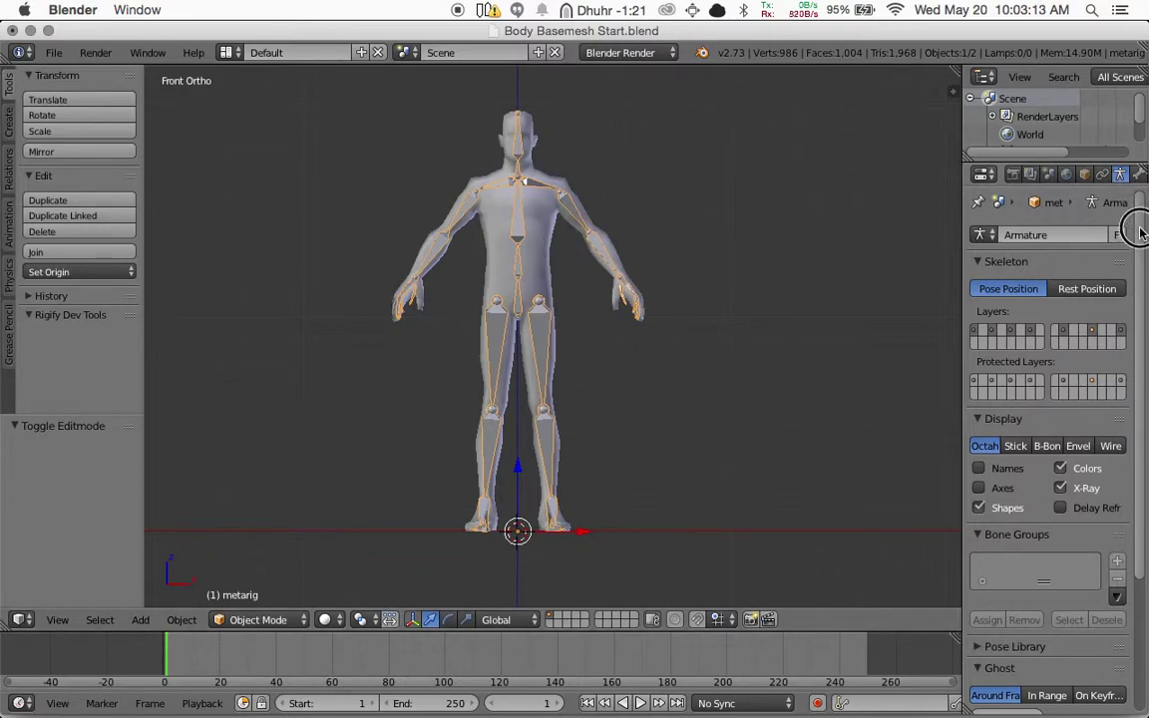
{"action": "left_click_drag", "start_coordinate": [1136, 231], "coordinate": [1136, 377]}
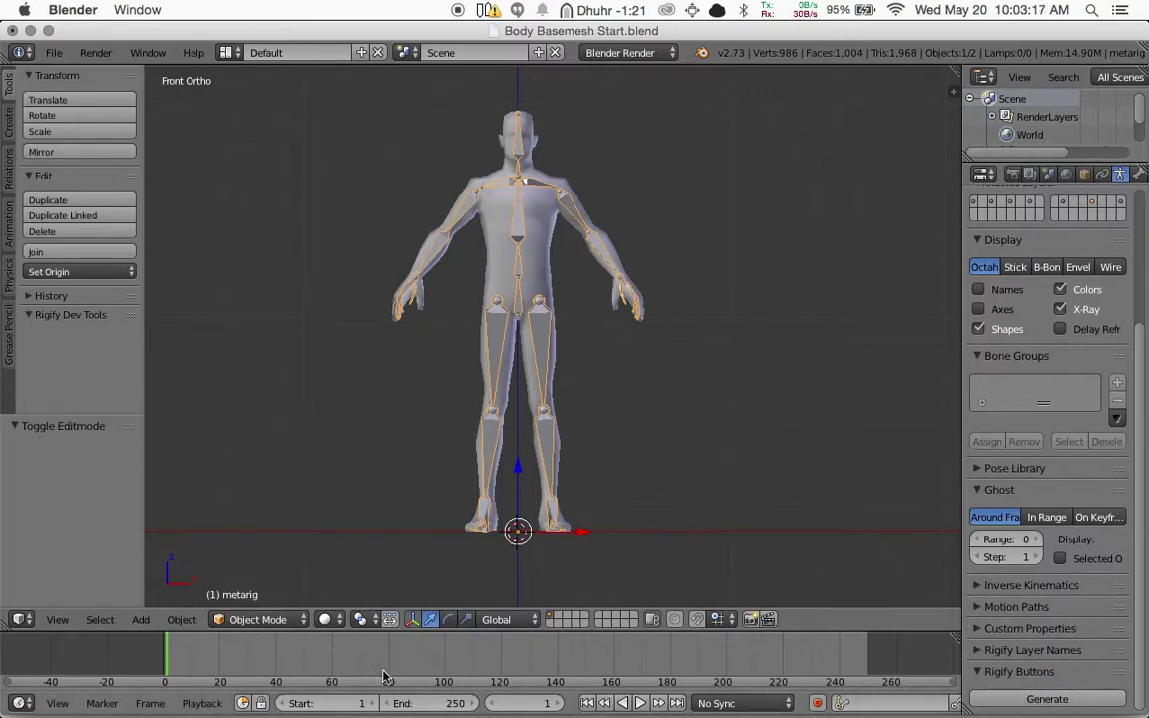
{"action": "left_click", "coordinate": [1070, 702]}
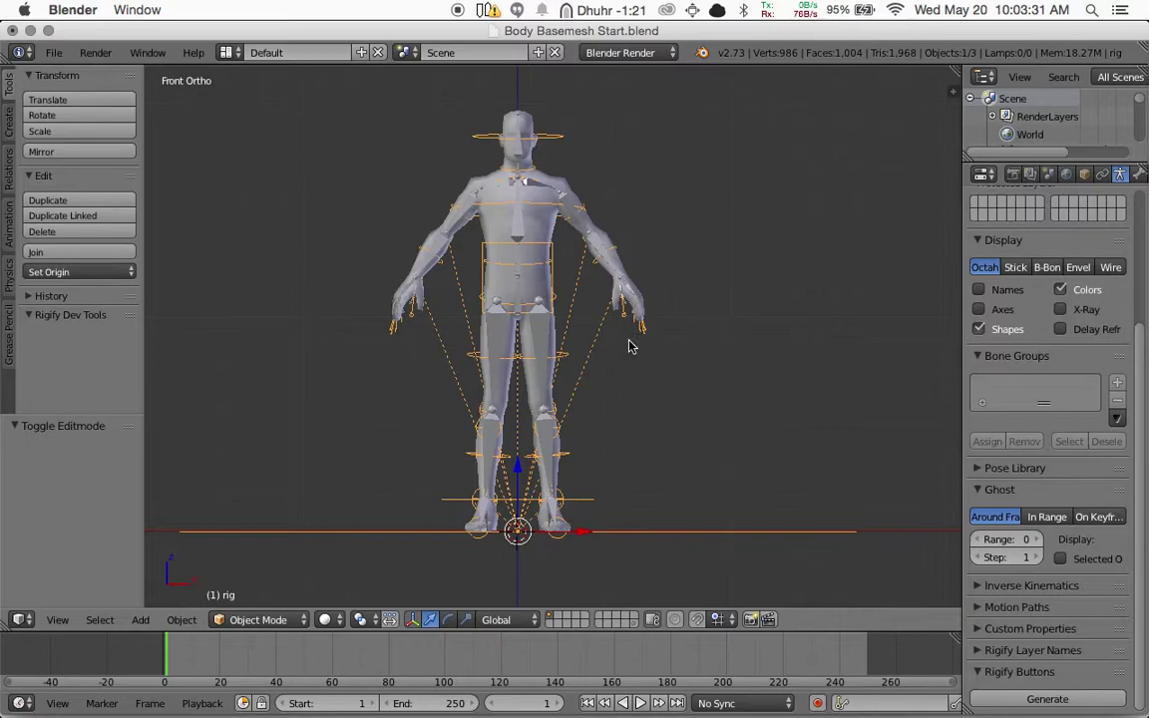
{"action": "mouse_move", "coordinate": [628, 346]}
{"action": "middle_mouse_down"}
{"action": "mouse_move", "coordinate": [544, 329]}
{"action": "mouse_move", "coordinate": [449, 374]}
{"action": "mouse_move", "coordinate": [405, 377]}
{"action": "mouse_move", "coordinate": [673, 374]}
{"action": "mouse_move", "coordinate": [597, 334]}
{"action": "mouse_move", "coordinate": [627, 360]}
{"action": "middle_mouse_up"}
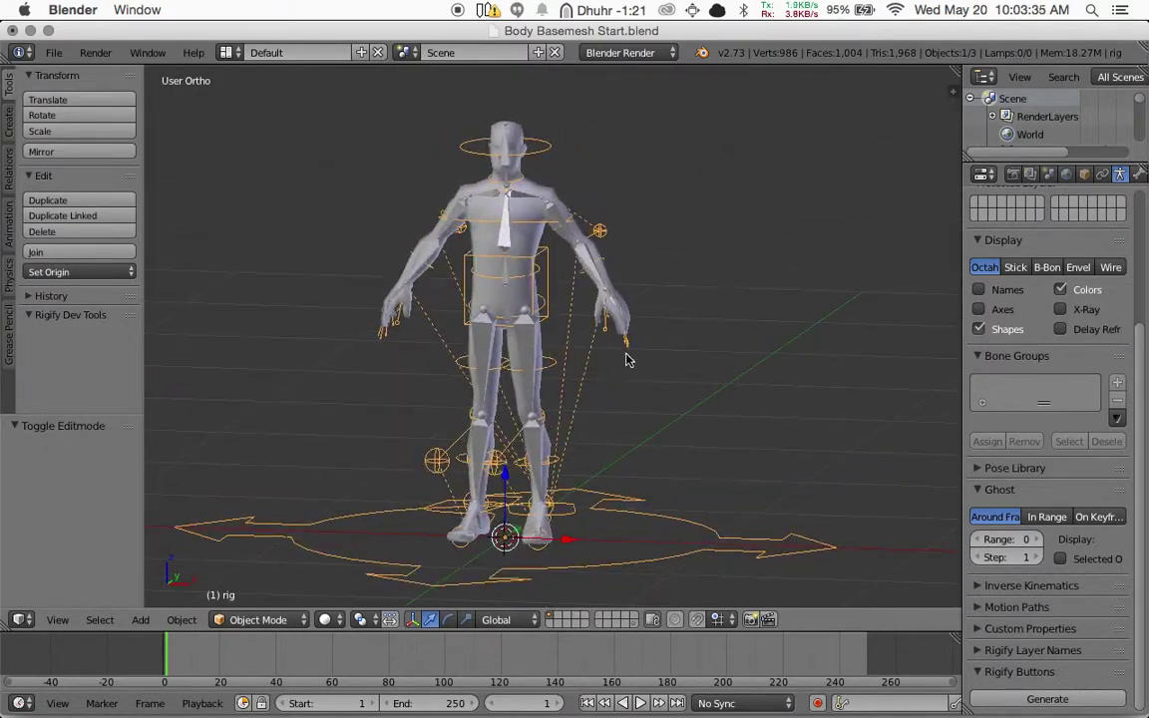
{"action": "key", "text": "KP_1"}
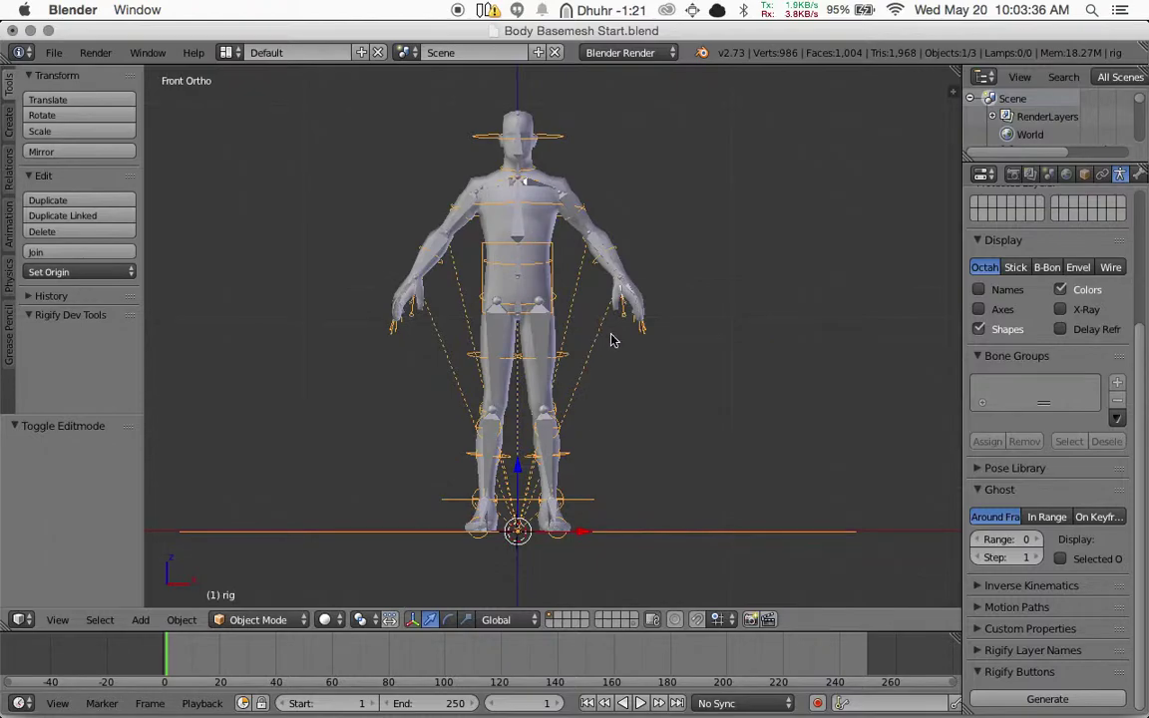
{"action": "right_click", "coordinate": [618, 258]}
{"action": "right_click", "coordinate": [624, 257]}
{"action": "right_click", "coordinate": [624, 256]}
{"action": "key", "text": "g"}
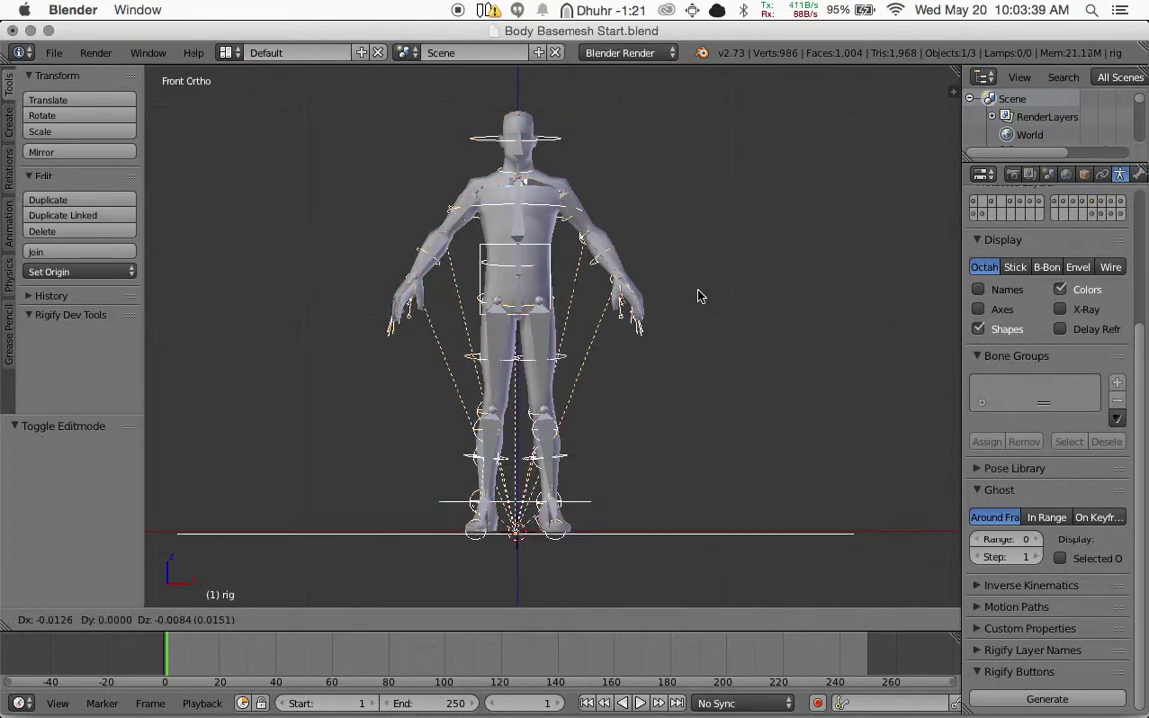
{"action": "right_click", "coordinate": [682, 298]}
Switch the generated rig to Pose Mode and try rotating the left forearm FK control
{"action": "left_click", "coordinate": [298, 618]}
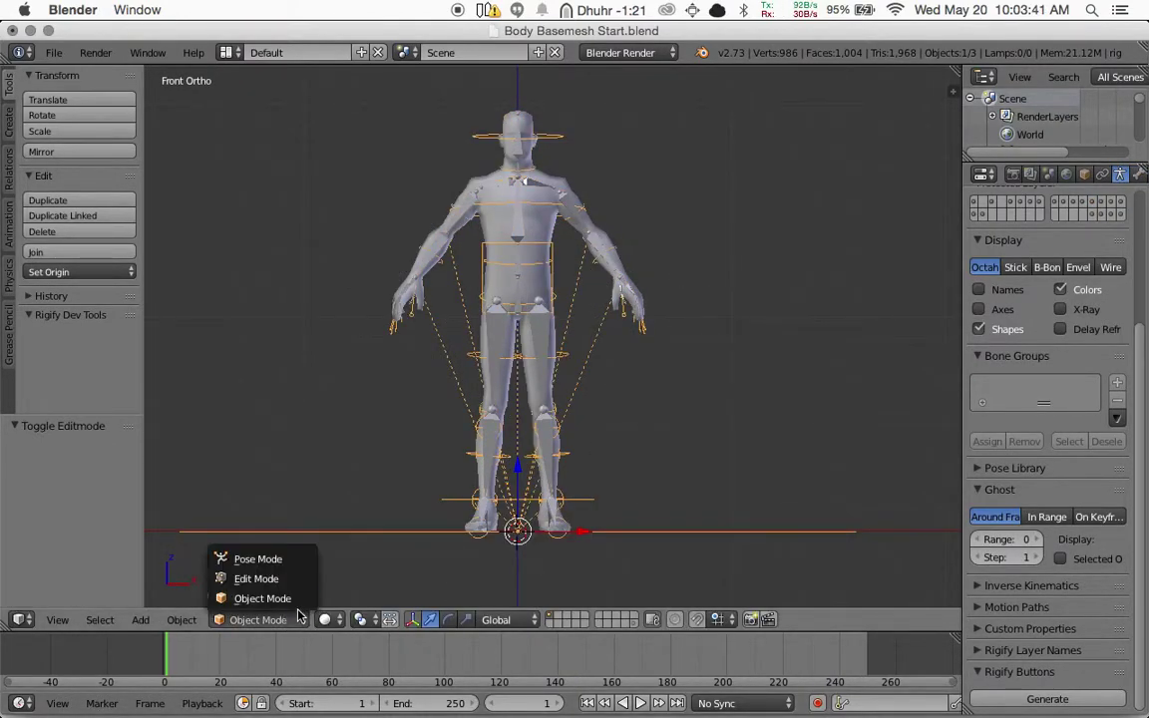
{"action": "left_click", "coordinate": [257, 559]}
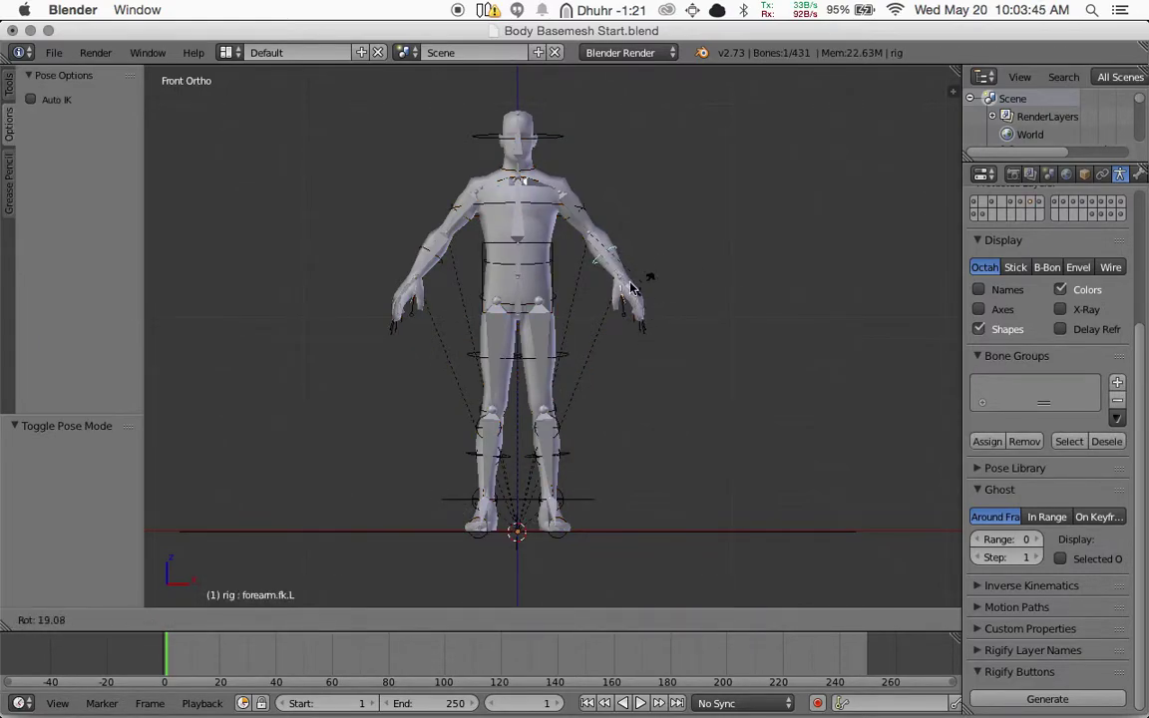
{"action": "middle_click_drag", "start_coordinate": [673, 282], "coordinate": [513, 179]}
Try rotating and moving the rig's head control, cancelling each transform
{"action": "right_click", "coordinate": [513, 177]}
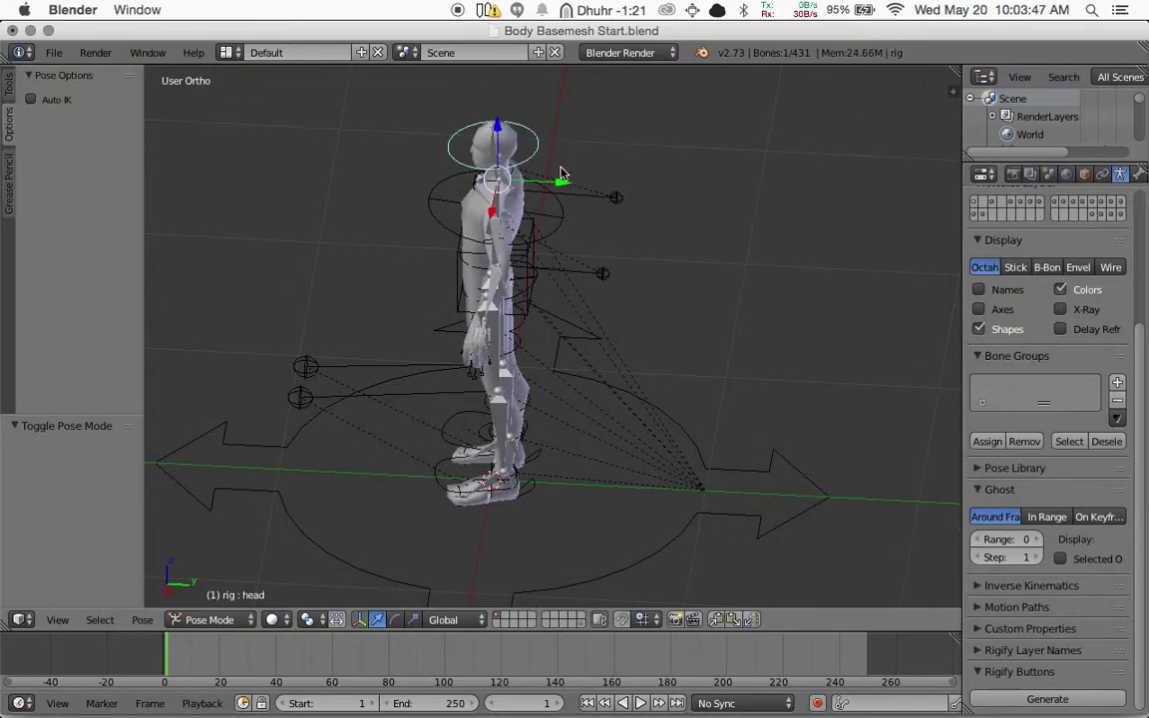
{"action": "middle_click_drag", "start_coordinate": [569, 227], "coordinate": [647, 335]}
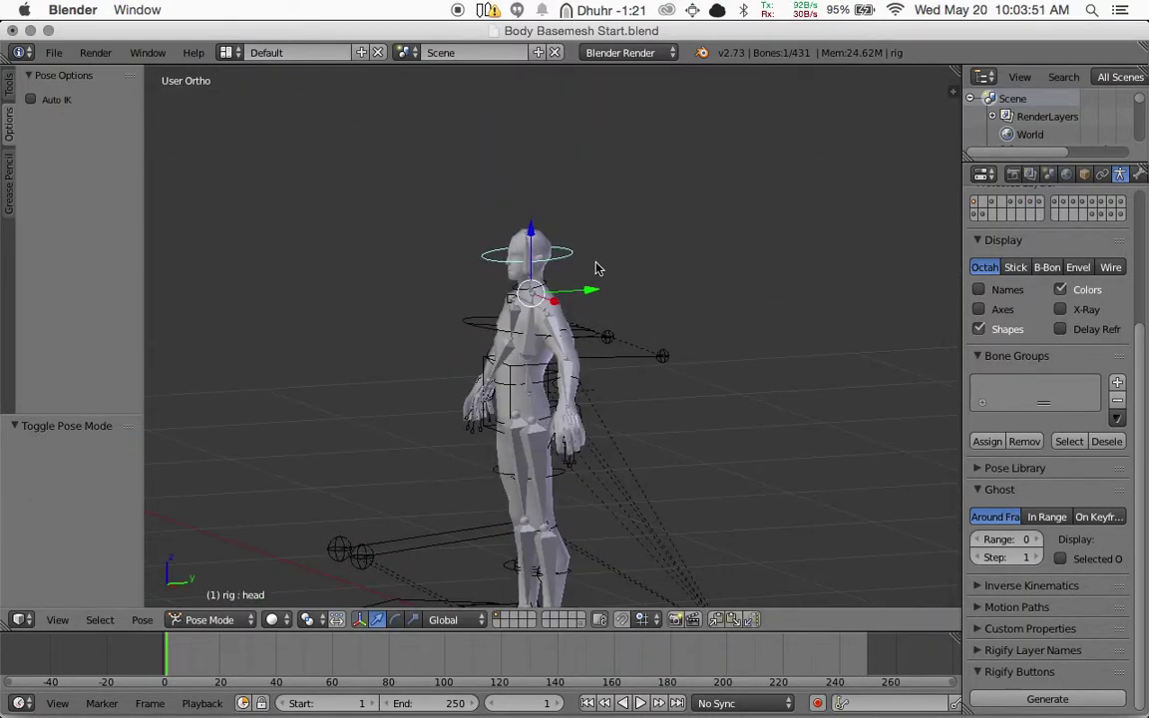
{"action": "key", "text": "r"}
{"action": "key", "text": "r"}
{"action": "key", "text": "Escape"}
{"action": "key", "text": "r"}
{"action": "key", "text": "Escape"}
{"action": "key", "text": "g"}
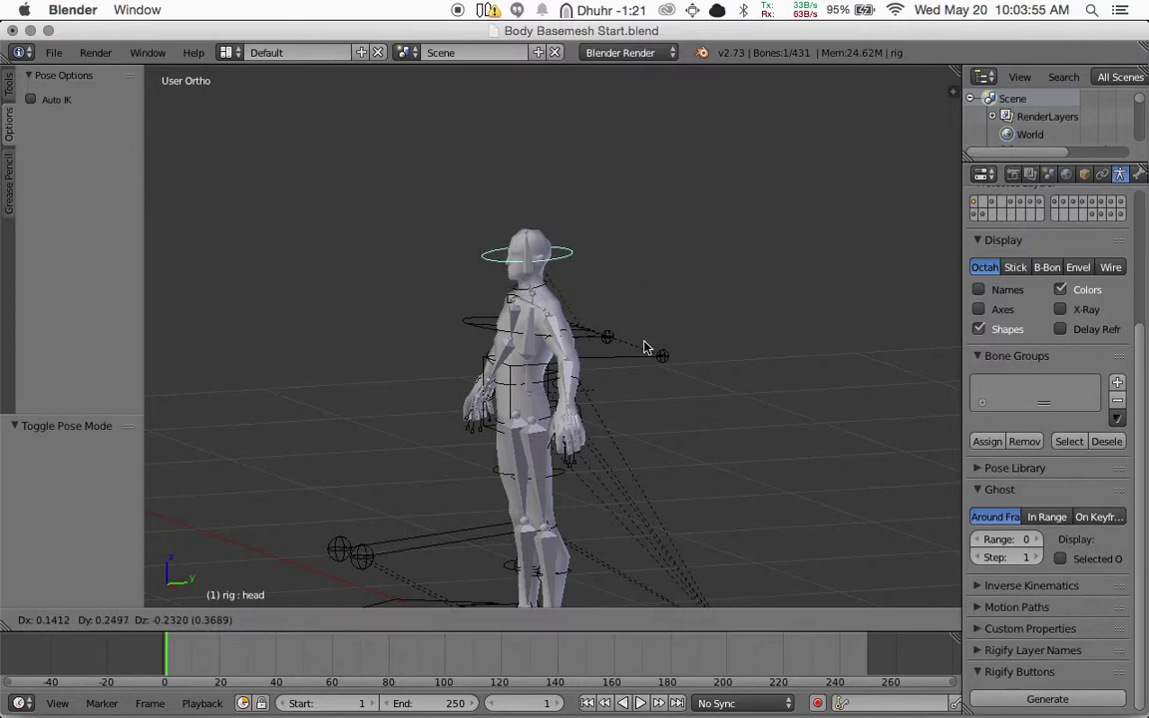
{"action": "key", "text": "Escape"}
{"action": "middle_click_drag", "start_coordinate": [596, 289], "coordinate": [714, 278]}
{"action": "key", "text": "r"}
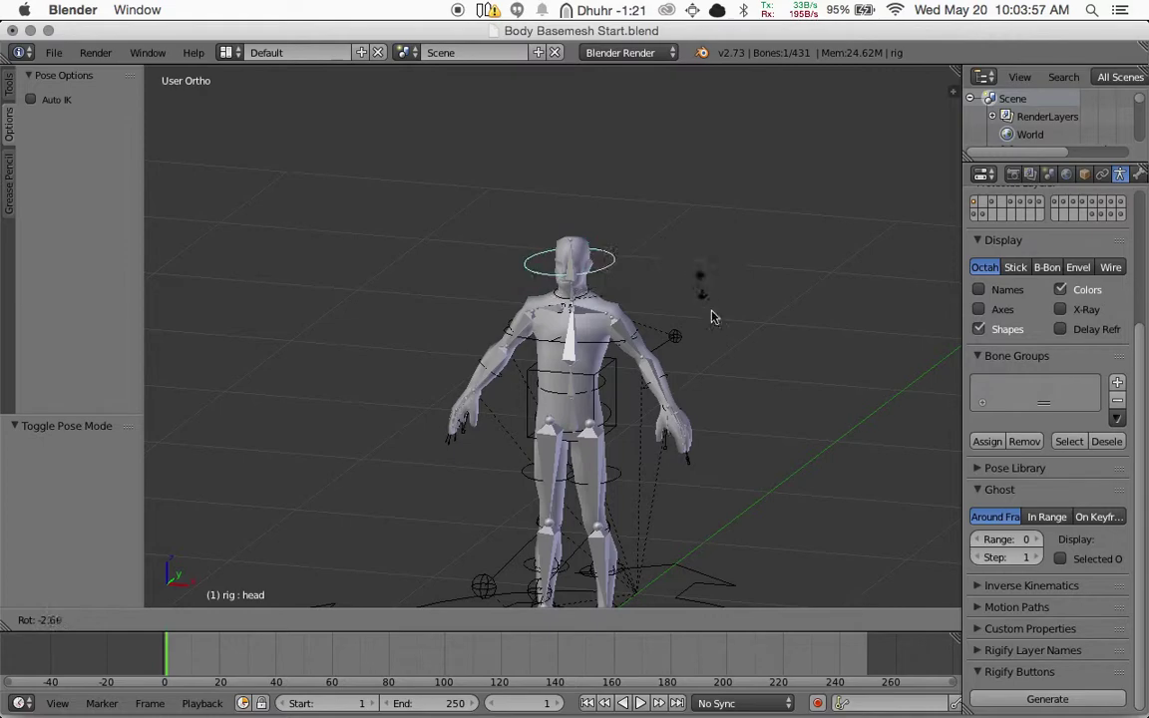
{"action": "key", "text": "Escape"}
Return the generated rig from Pose Mode to Object Mode
{"action": "middle_click_drag", "start_coordinate": [692, 320], "coordinate": [652, 326]}
{"action": "key", "text": "Tab"}
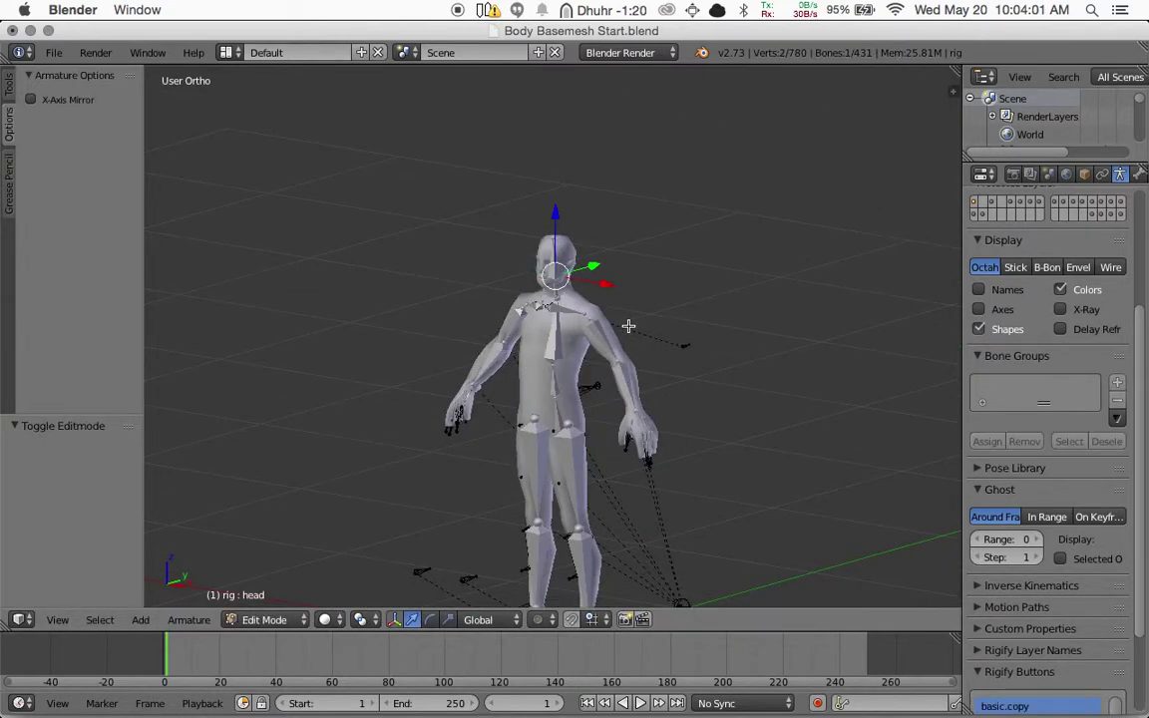
{"action": "key", "text": "Tab"}
{"action": "left_click", "coordinate": [210, 620]}
{"action": "left_click", "coordinate": [217, 594]}
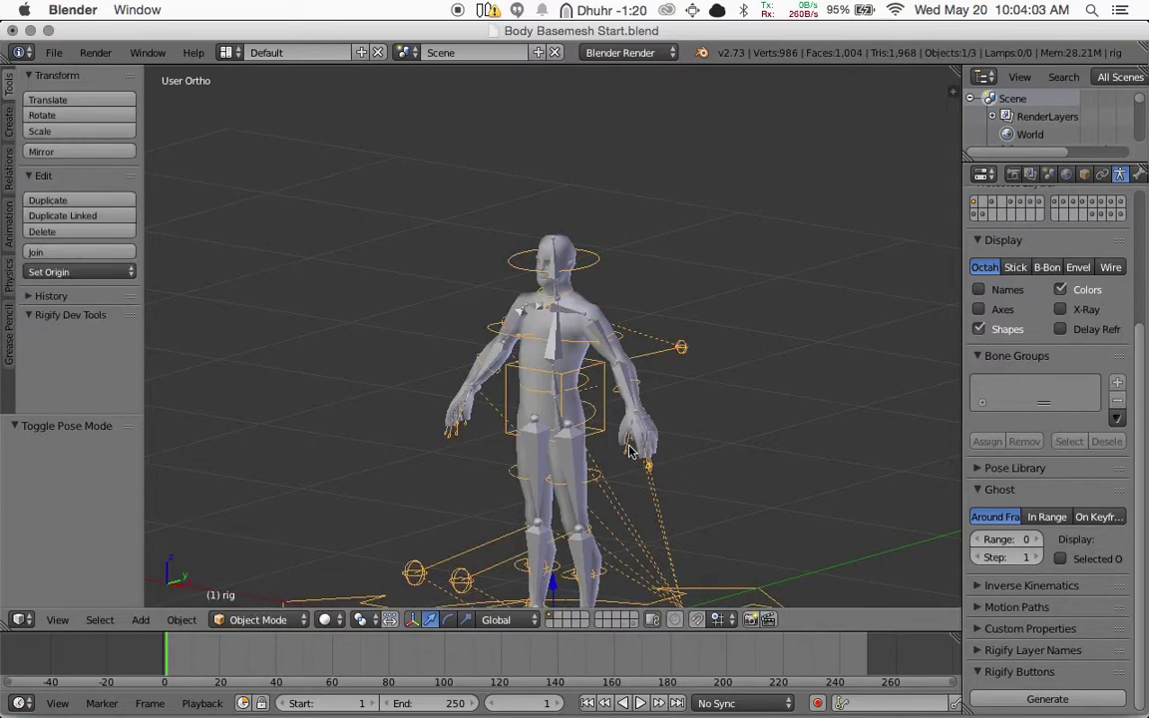
Select the metarig under the generated rig and move it to the last scene layer, layer 20
{"action": "scroll", "coordinate": [630, 444], "scroll_direction": "down", "scroll_amount": 2}
{"action": "middle_click_drag", "start_coordinate": [631, 444], "coordinate": [599, 339]}
{"action": "right_click", "coordinate": [587, 323]}
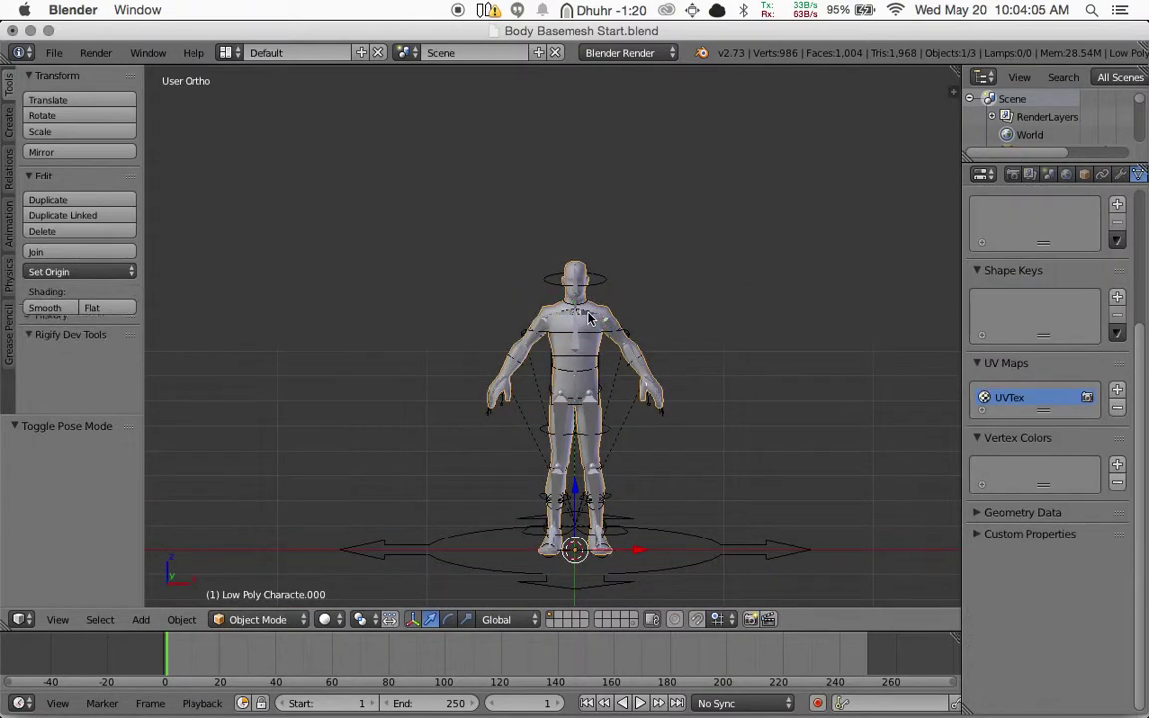
{"action": "right_click", "coordinate": [587, 322]}
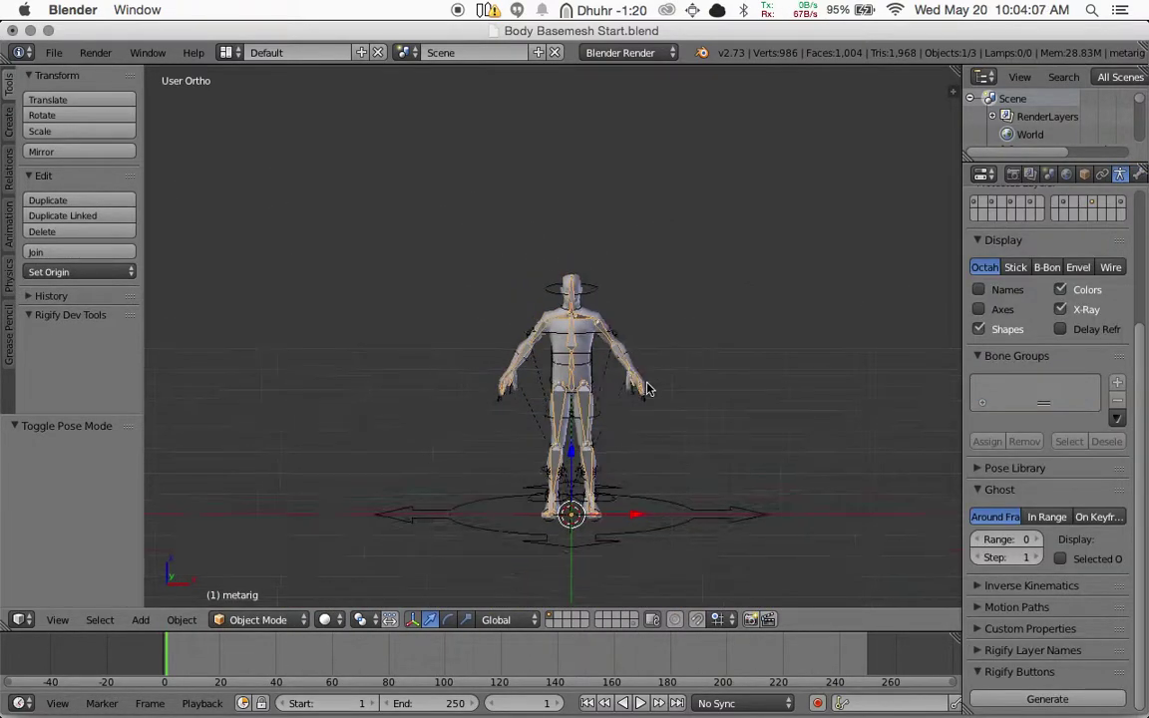
{"action": "key", "text": "KP_1"}
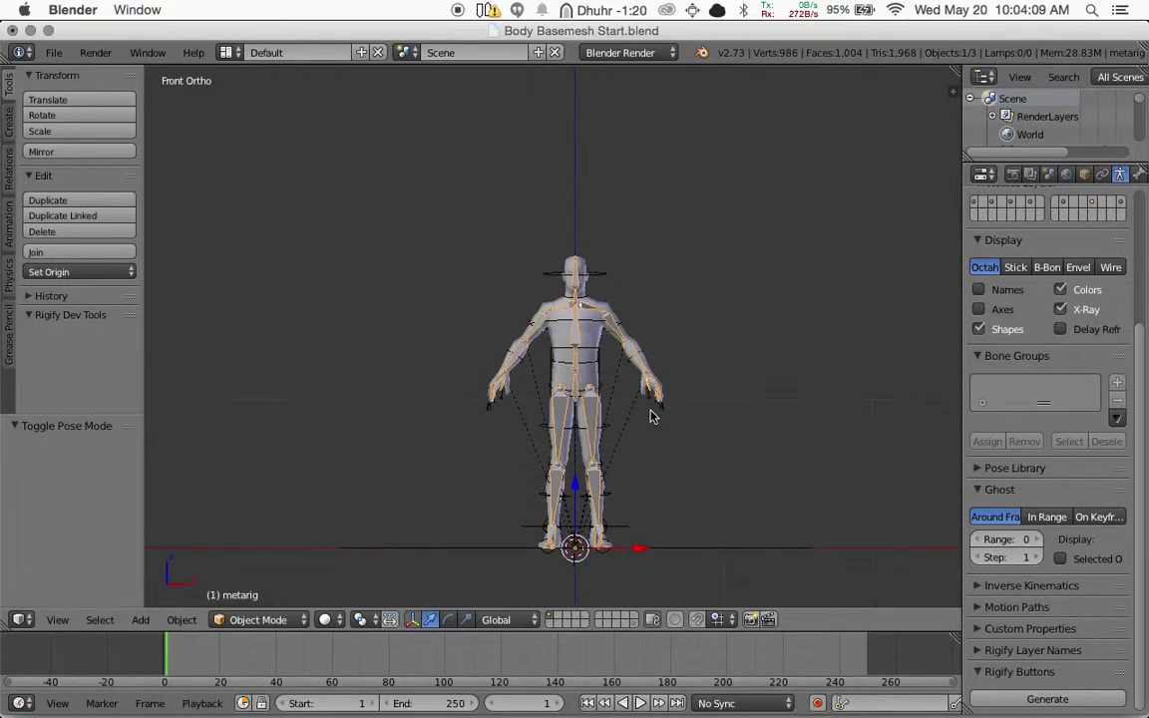
{"action": "scroll", "coordinate": [654, 416], "scroll_direction": "down", "scroll_amount": 3}
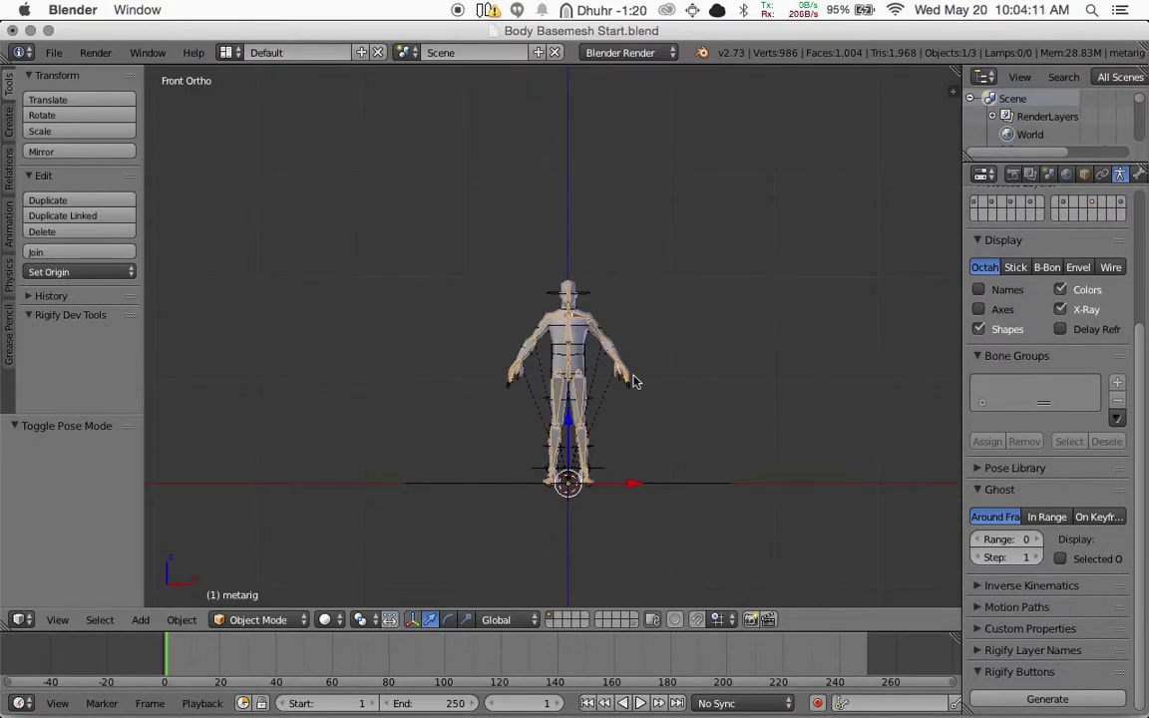
{"action": "scroll", "coordinate": [551, 347], "scroll_direction": "up", "scroll_amount": 4}
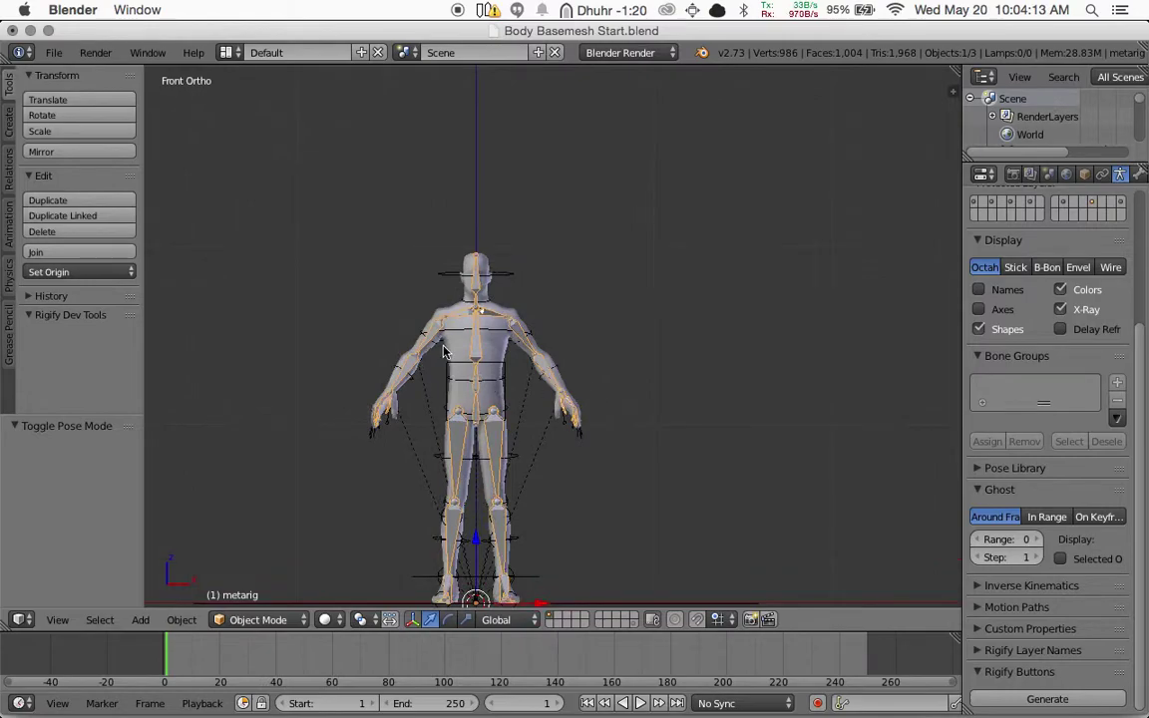
{"action": "right_click", "coordinate": [466, 317]}
{"action": "right_click", "coordinate": [480, 318]}
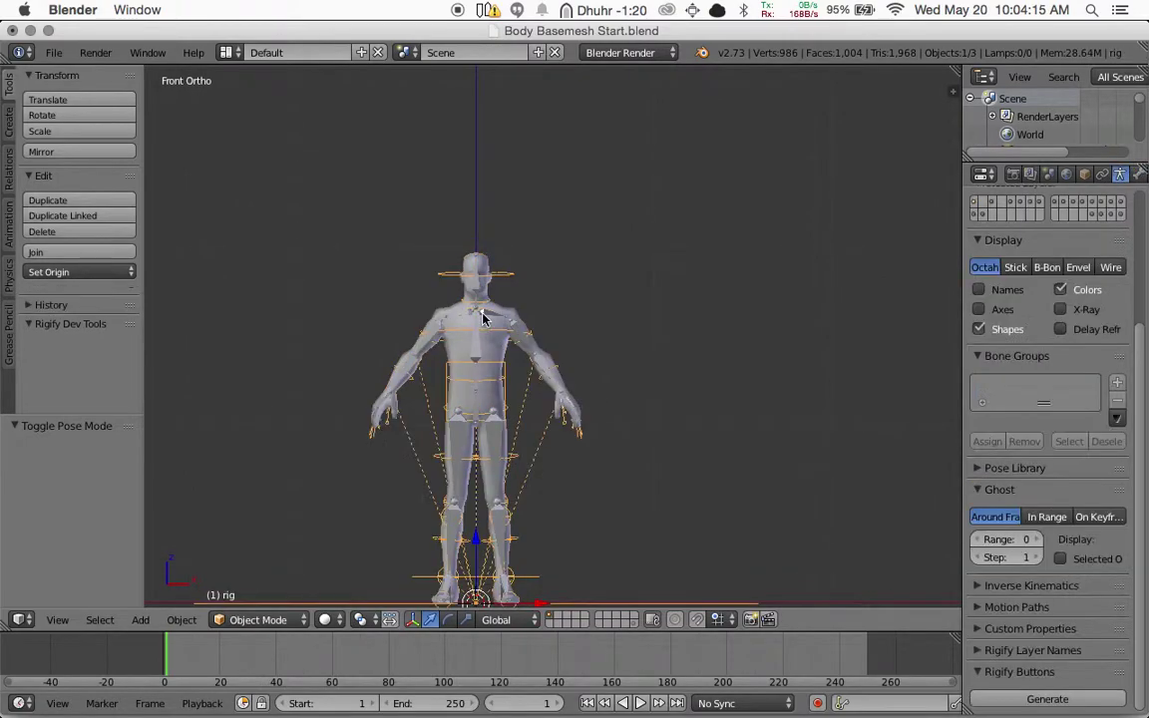
{"action": "right_click", "coordinate": [494, 318]}
{"action": "right_click", "coordinate": [492, 317]}
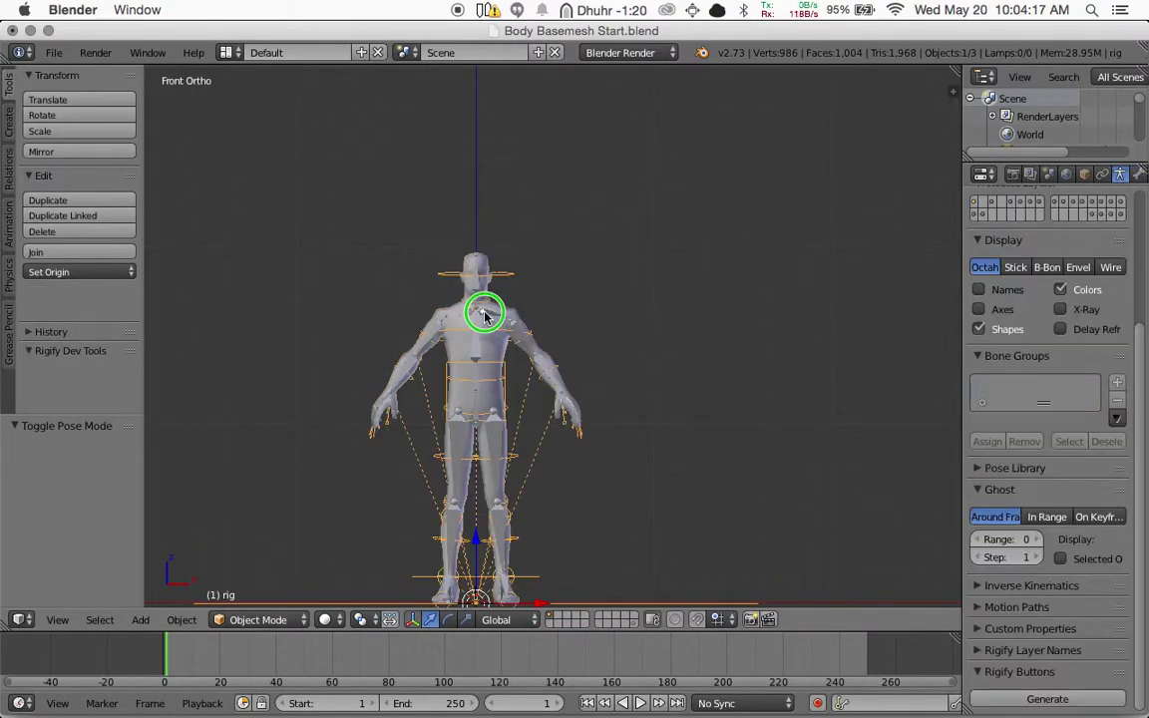
{"action": "right_click", "coordinate": [477, 365]}
{"action": "right_click", "coordinate": [476, 352]}
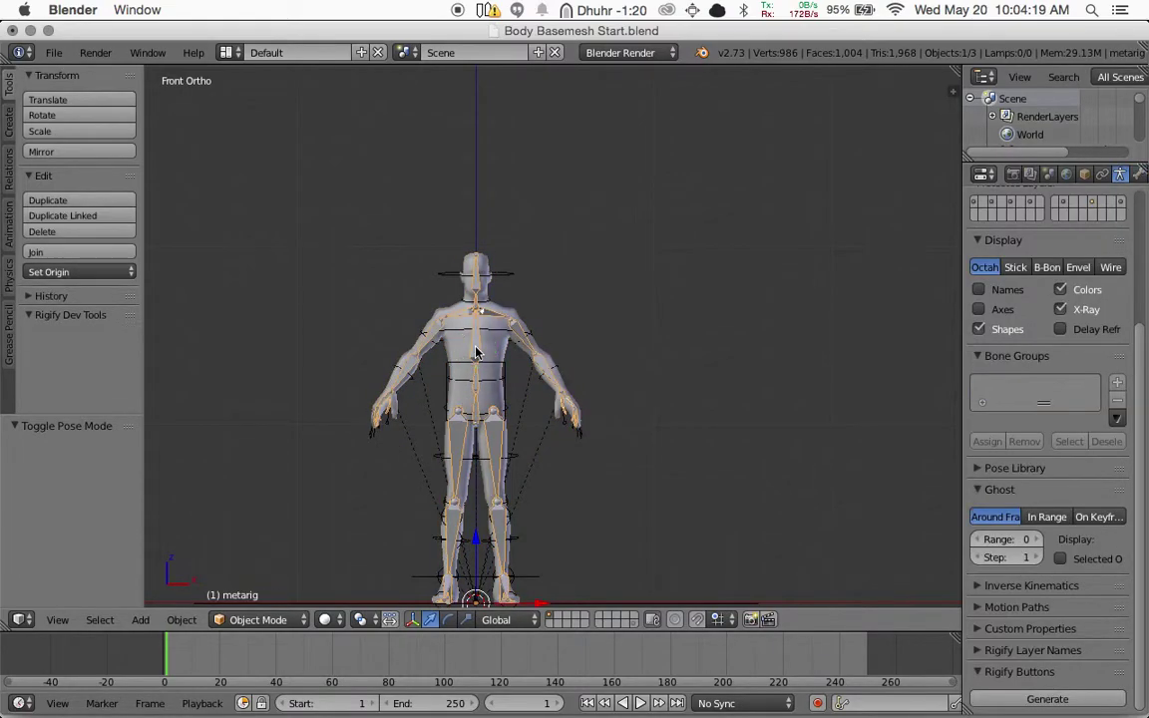
{"action": "key", "text": "m"}
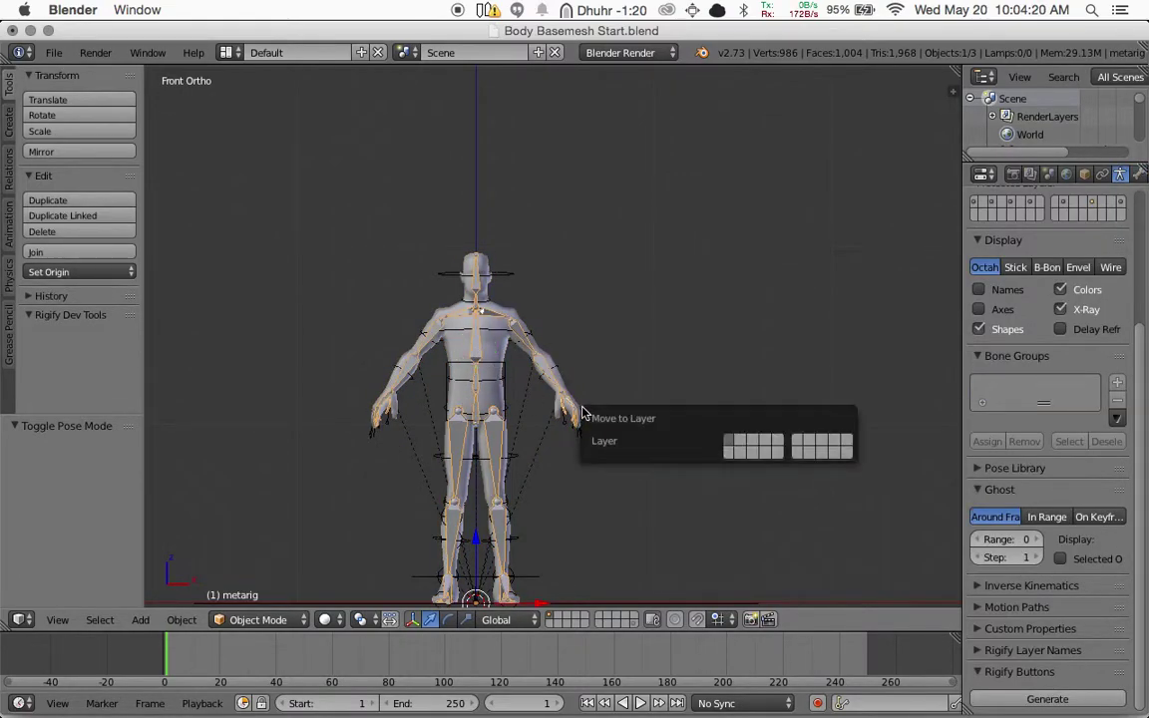
{"action": "left_click", "coordinate": [846, 455]}
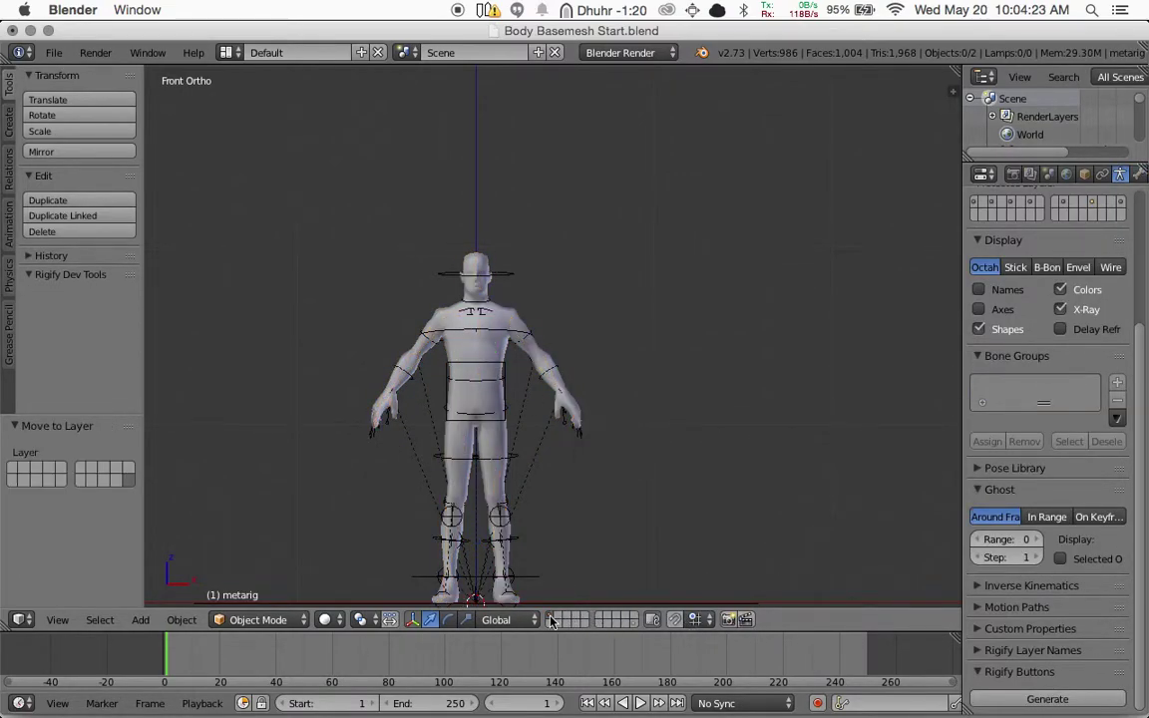
Select the generated control rig and hide the 3D view's Tool Shelf
{"action": "middle_click_drag", "start_coordinate": [578, 365], "coordinate": [725, 371]}
{"action": "right_click", "coordinate": [482, 328]}
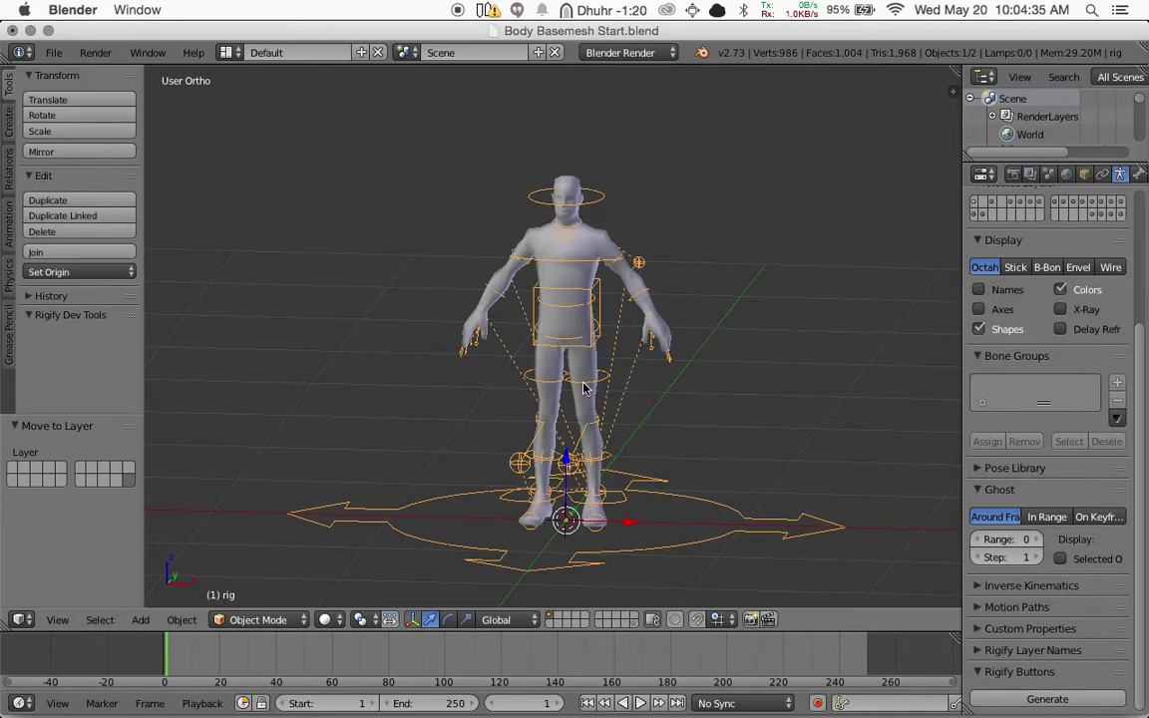
{"action": "left_click", "coordinate": [57, 620]}
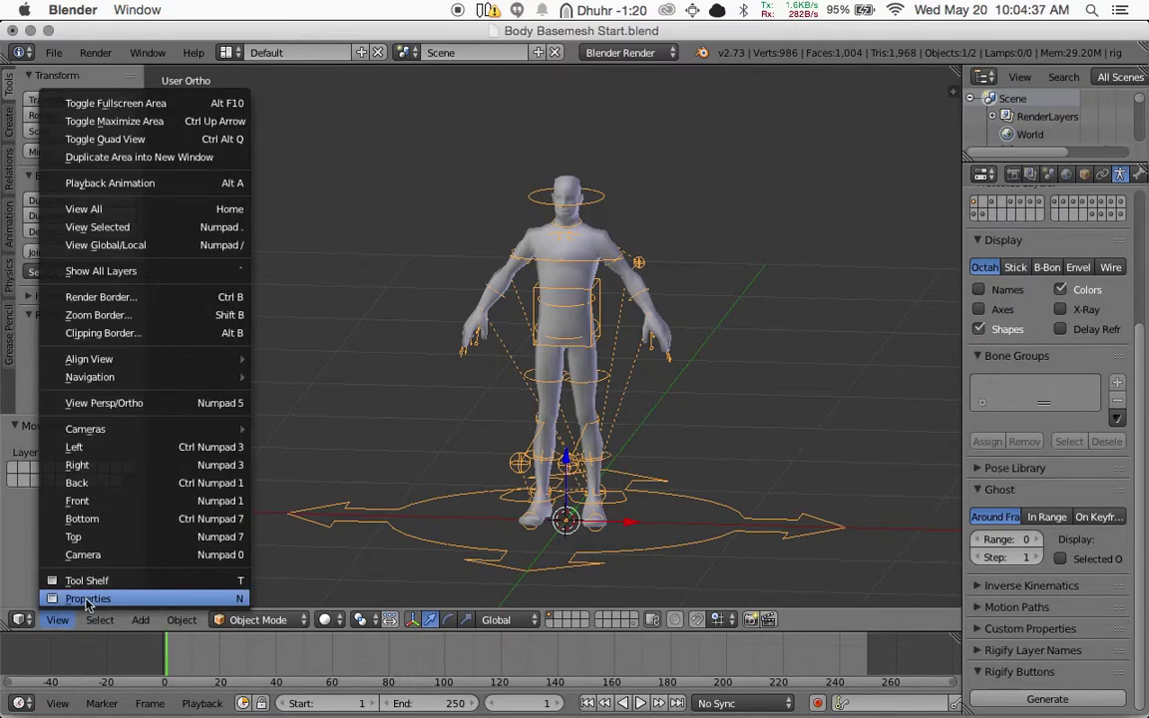
{"action": "left_click", "coordinate": [87, 580]}
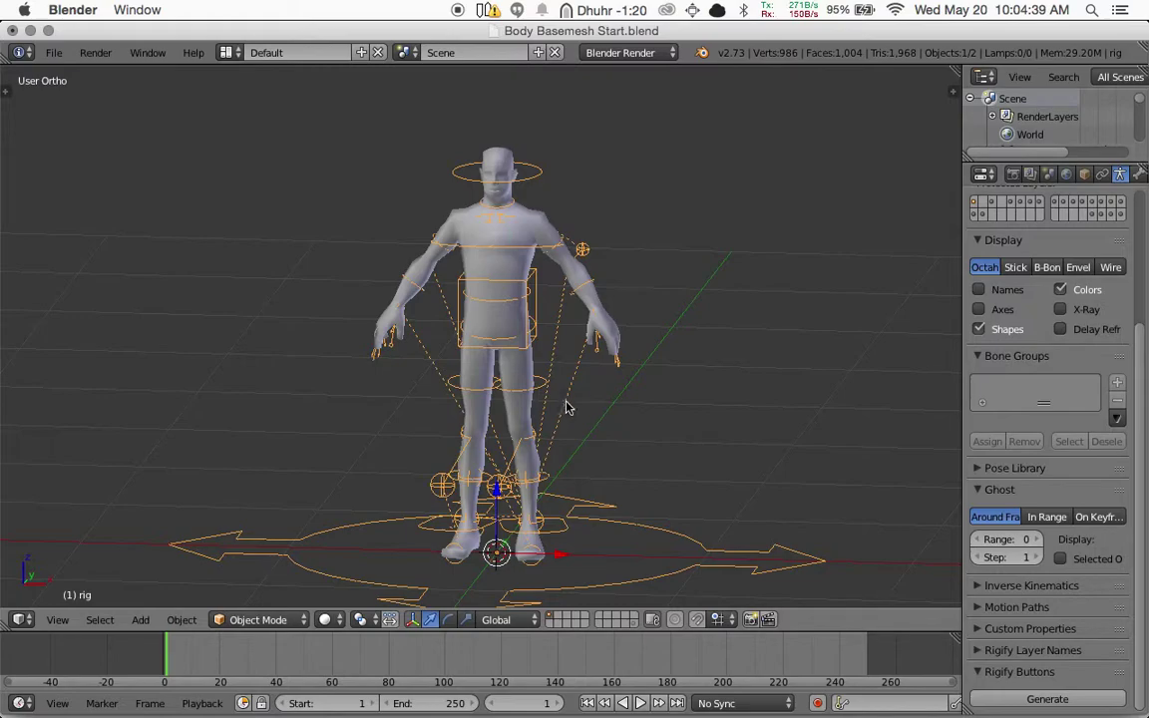
{"action": "middle_click_drag", "start_coordinate": [566, 407], "coordinate": [496, 397]}
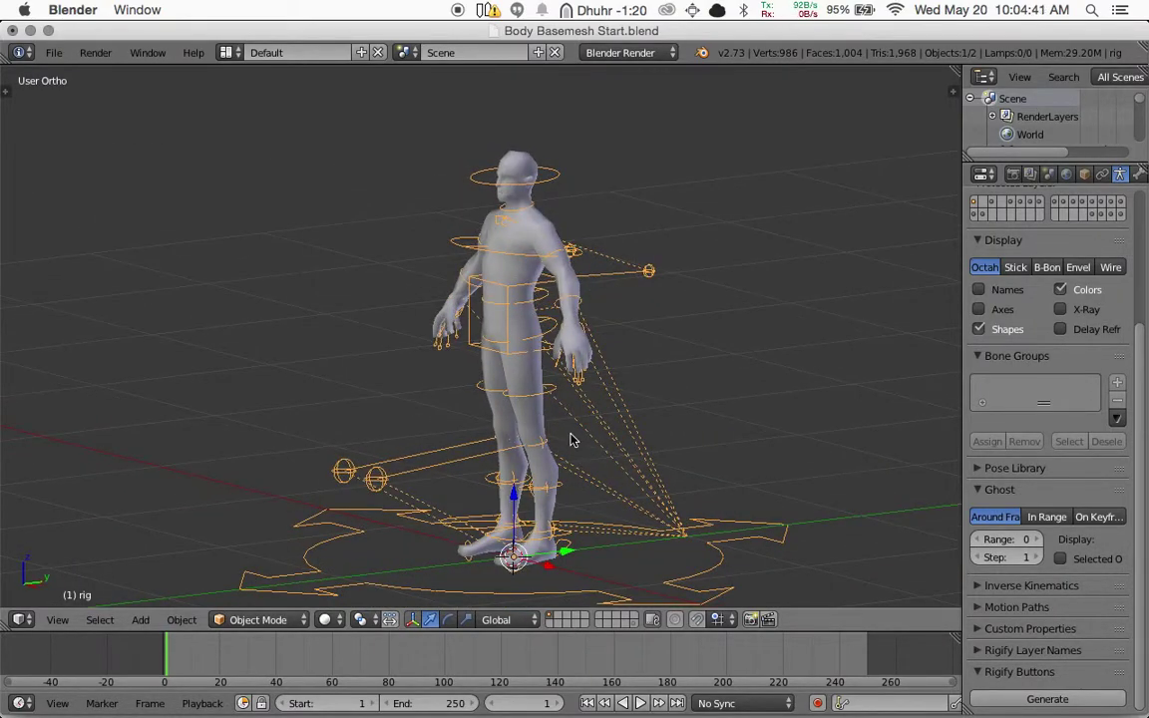
{"action": "scroll", "coordinate": [574, 439], "scroll_direction": "up", "scroll_amount": 3}
{"action": "scroll", "coordinate": [574, 439], "scroll_direction": "down", "scroll_amount": 4}
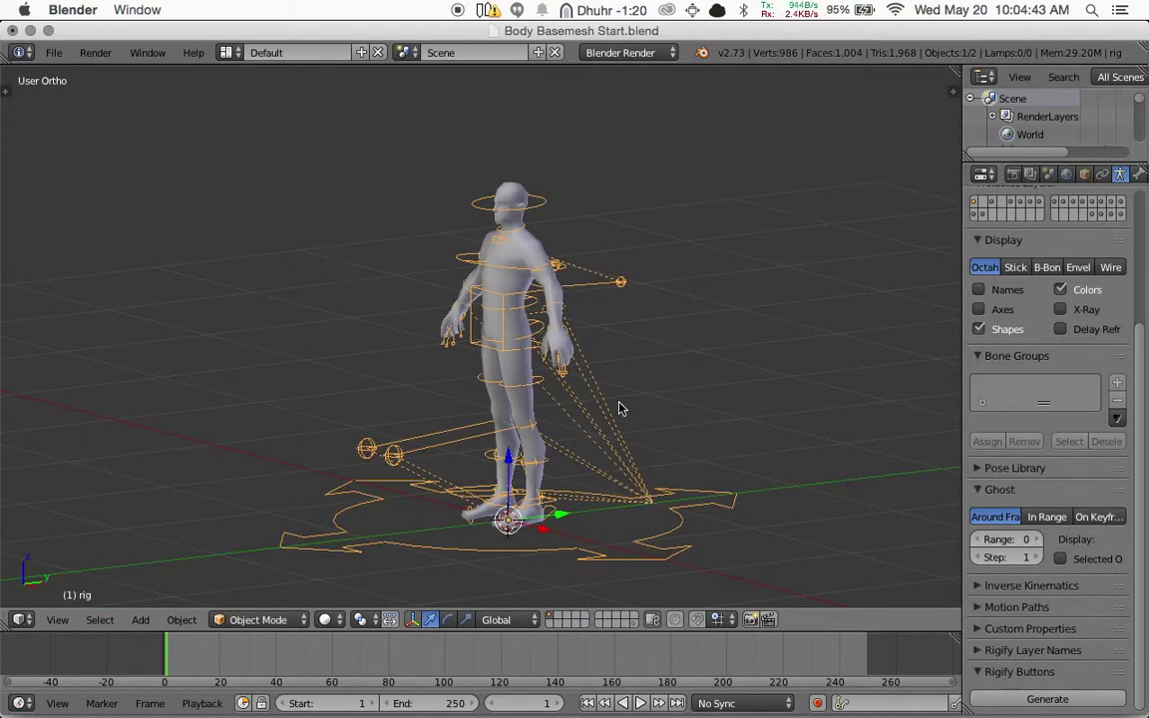
Show the 3D view's Properties region and bring its Rig Layers section into view
{"action": "left_click", "coordinate": [57, 619]}
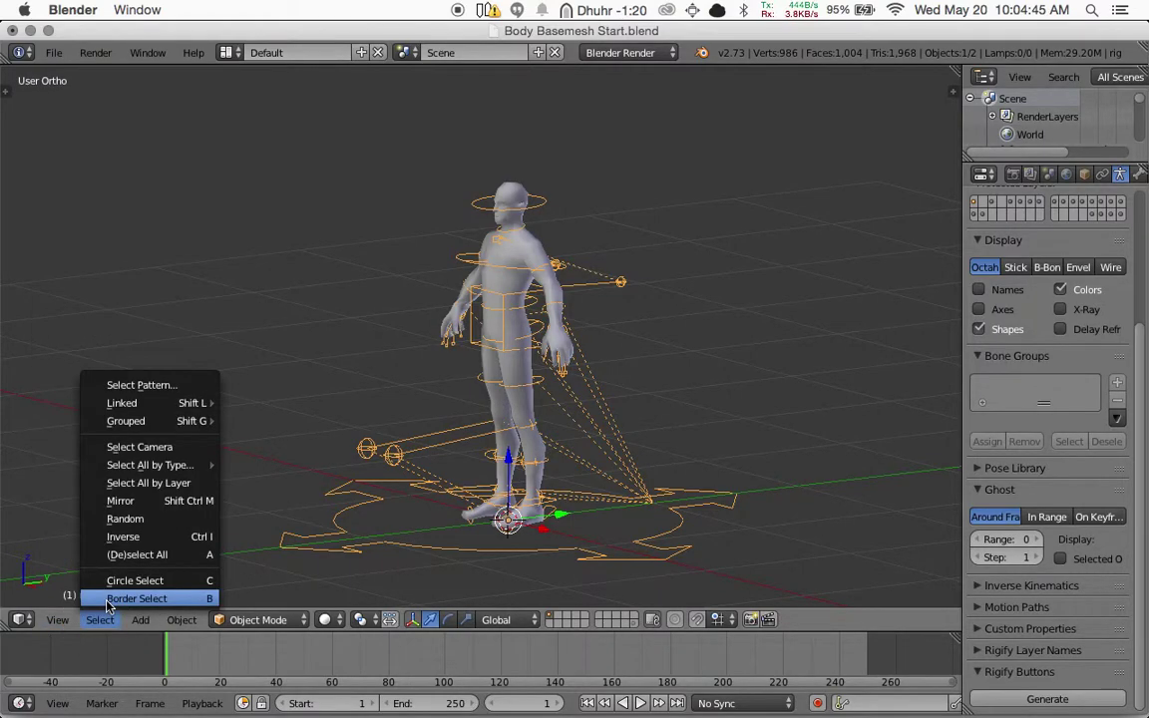
{"action": "left_click", "coordinate": [53, 623]}
{"action": "left_click", "coordinate": [55, 619]}
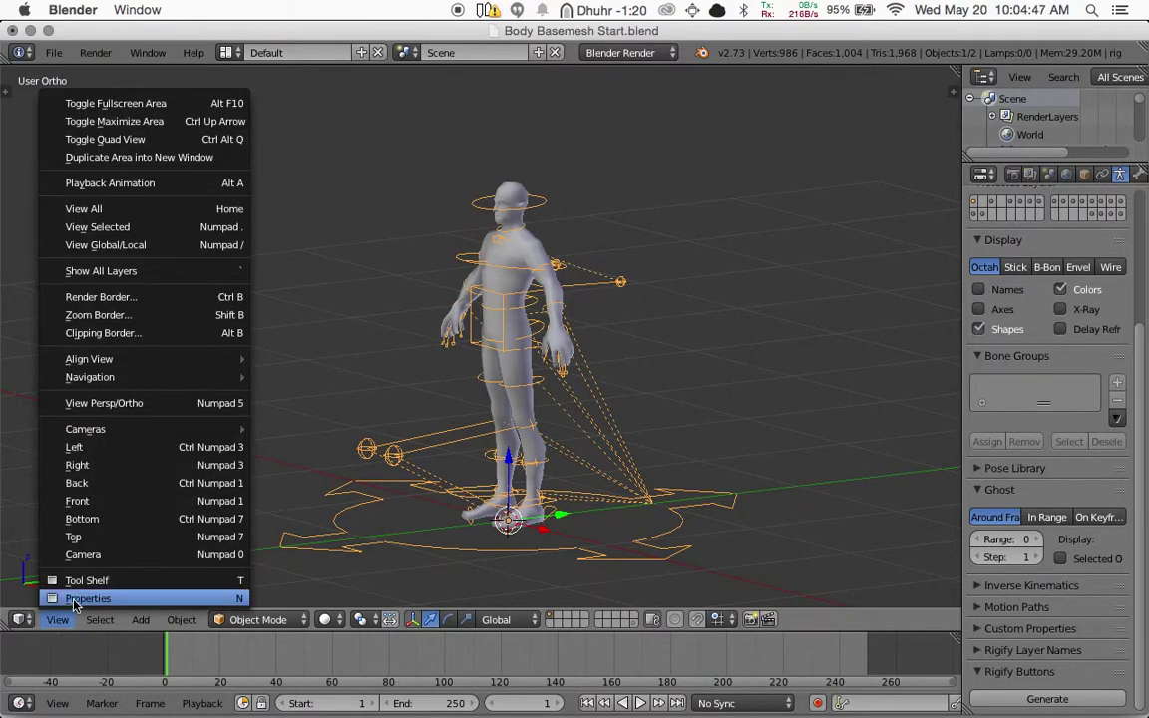
{"action": "left_click", "coordinate": [60, 593]}
{"action": "scroll", "coordinate": [899, 396], "scroll_direction": "down", "scroll_amount": 5}
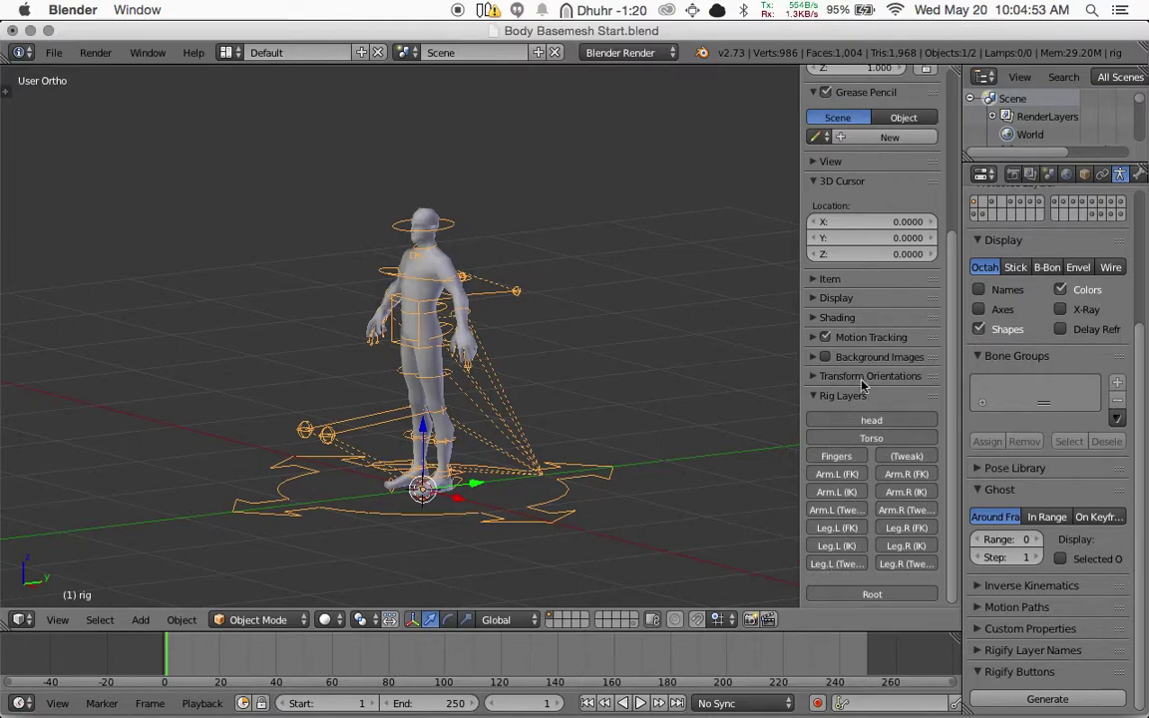
Turn off Relationship Lines in the 3D view's display settings
{"action": "left_click", "coordinate": [814, 301]}
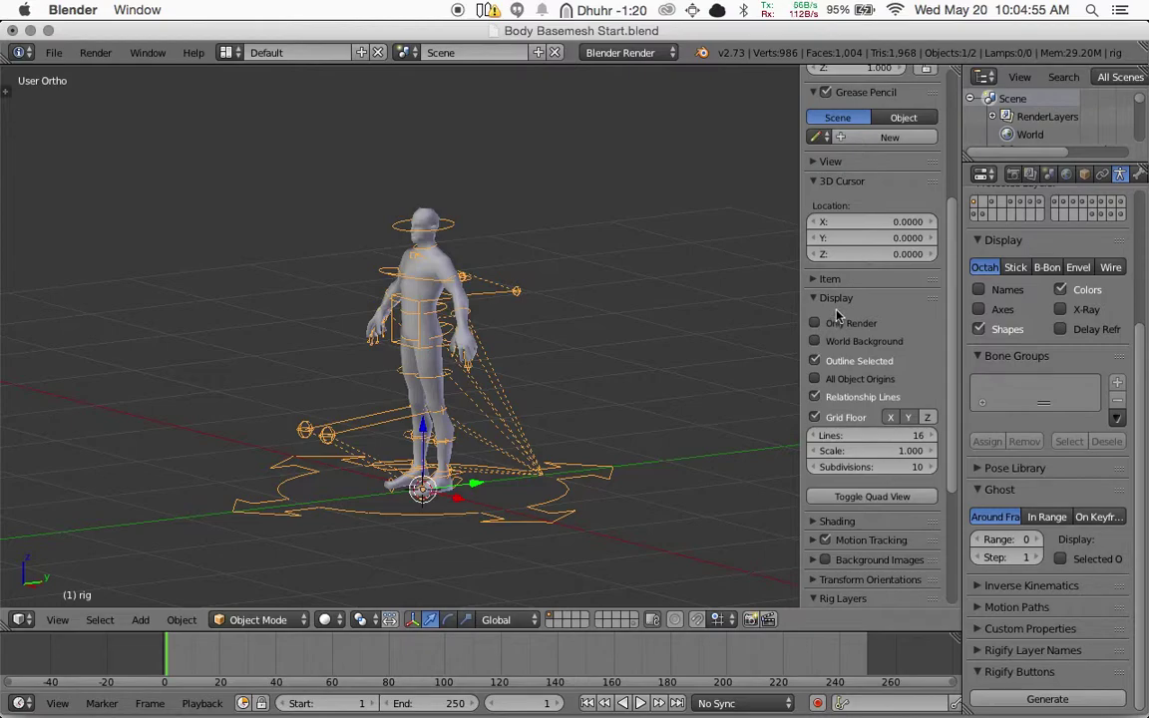
{"action": "left_click", "coordinate": [815, 398]}
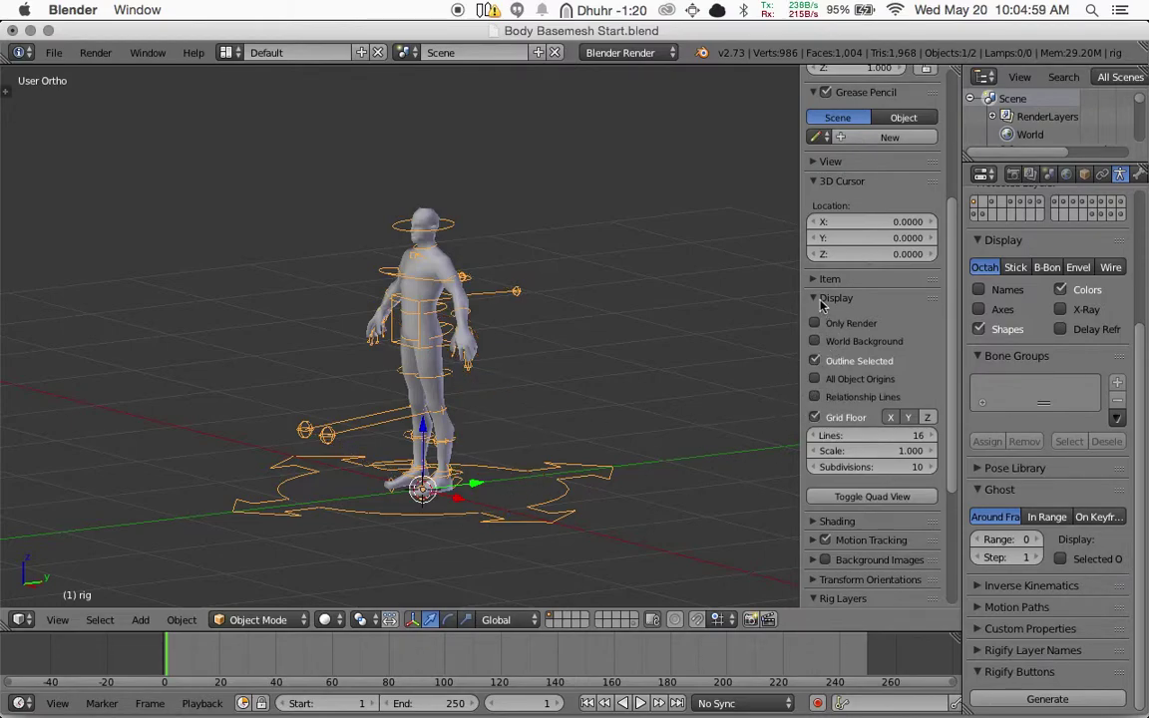
{"action": "left_click", "coordinate": [819, 299]}
{"action": "left_click", "coordinate": [819, 299]}
{"action": "left_click", "coordinate": [815, 397]}
{"action": "left_click", "coordinate": [816, 398]}
Enable X-Ray display for the control rig so its bones draw in front of the mesh
{"action": "scroll", "coordinate": [488, 391], "scroll_direction": "down", "scroll_amount": 2}
{"action": "scroll", "coordinate": [493, 392], "scroll_direction": "up", "scroll_amount": 4}
{"action": "scroll", "coordinate": [492, 396], "scroll_direction": "up", "scroll_amount": 2}
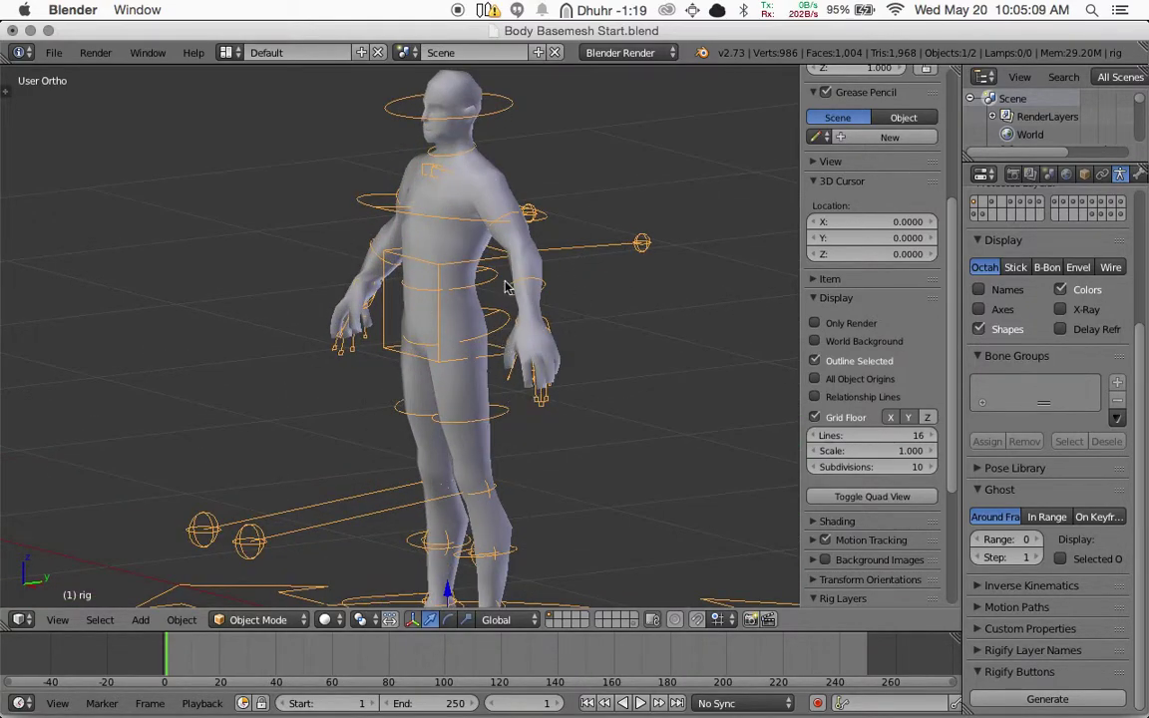
{"action": "left_click", "coordinate": [1063, 312]}
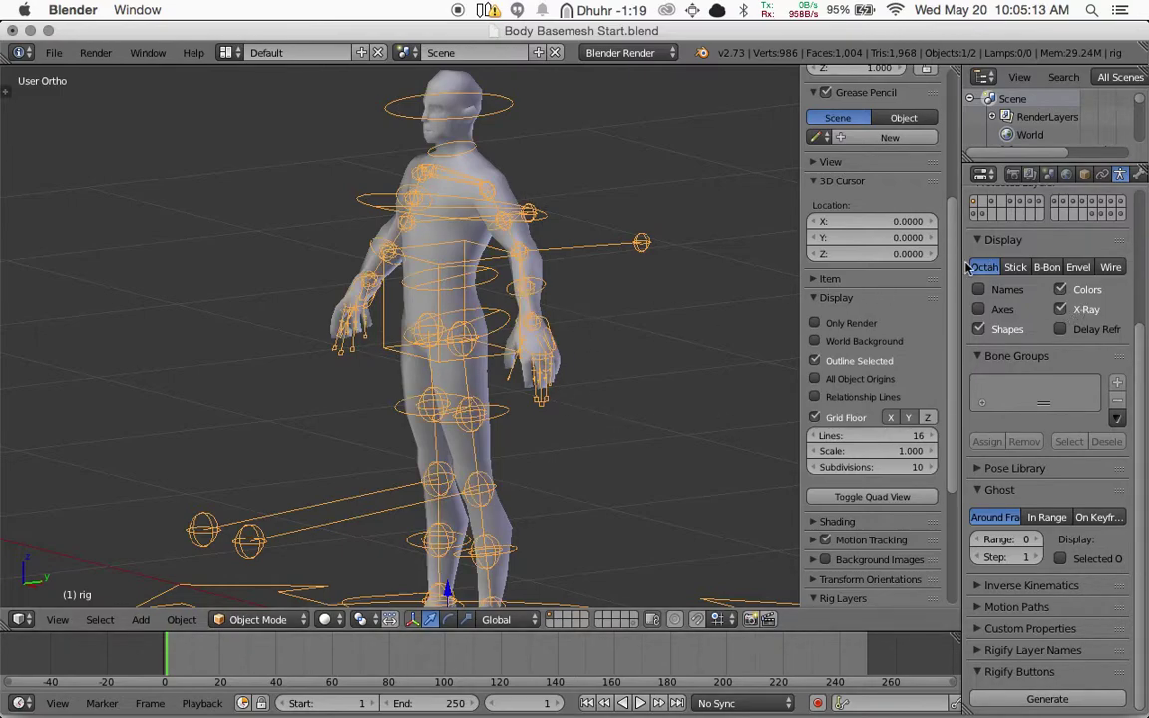
Hide the finger controls, finger tweaks, and both arms' FK and tweak layers in the rig layers
{"action": "left_click_drag", "start_coordinate": [953, 284], "coordinate": [948, 451]}
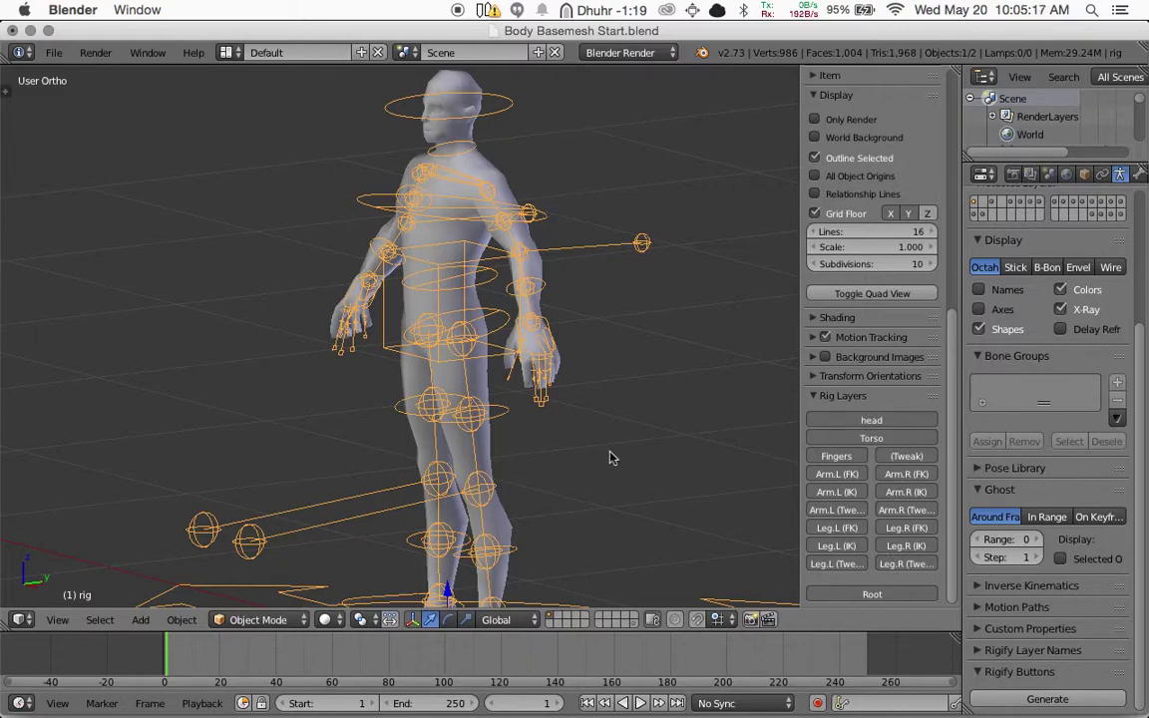
{"action": "left_click", "coordinate": [846, 458]}
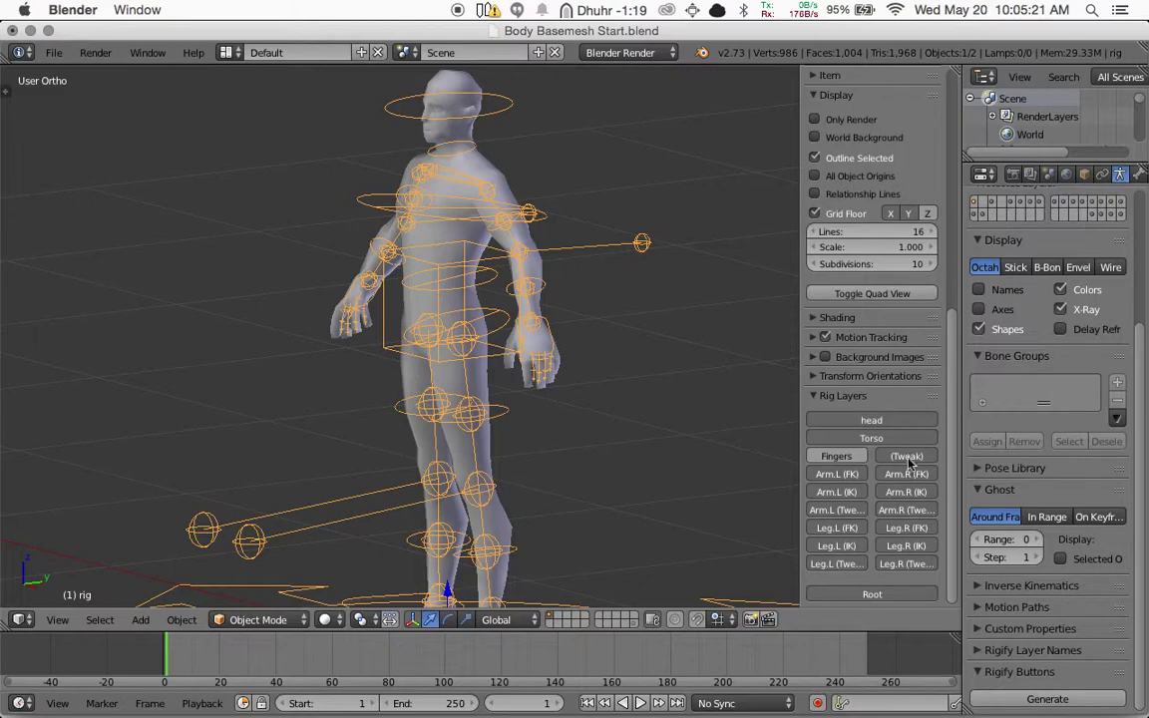
{"action": "left_click", "coordinate": [906, 458]}
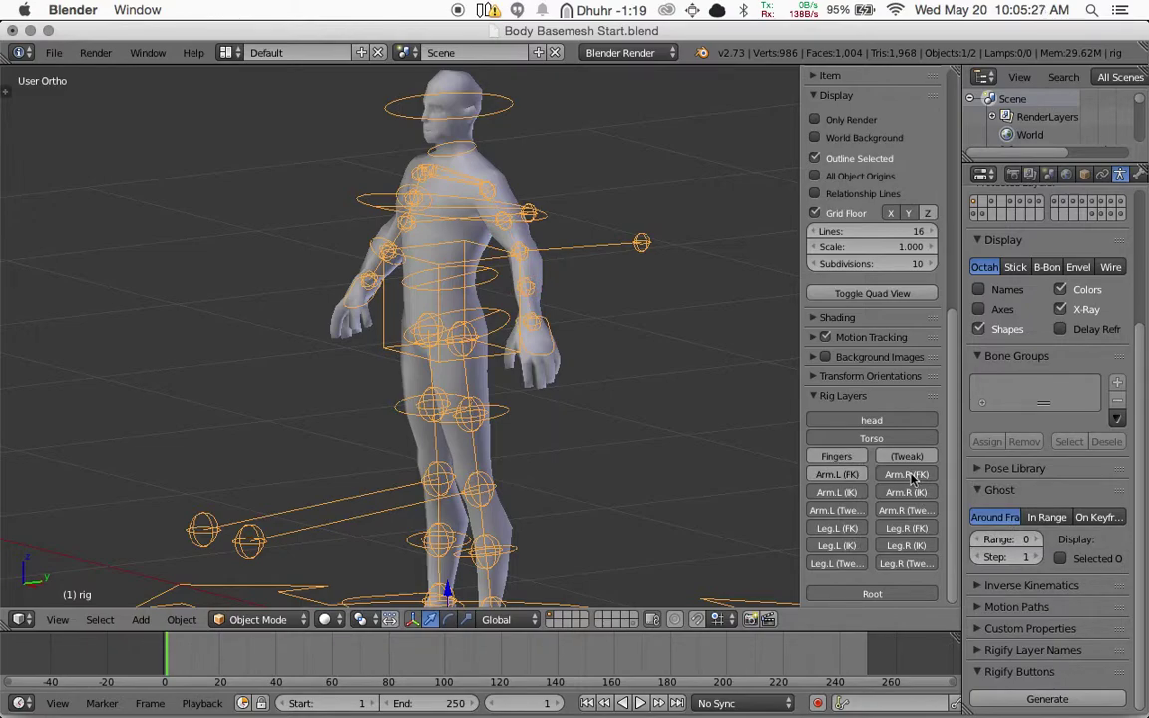
{"action": "left_click", "coordinate": [843, 513]}
{"action": "left_click", "coordinate": [905, 513]}
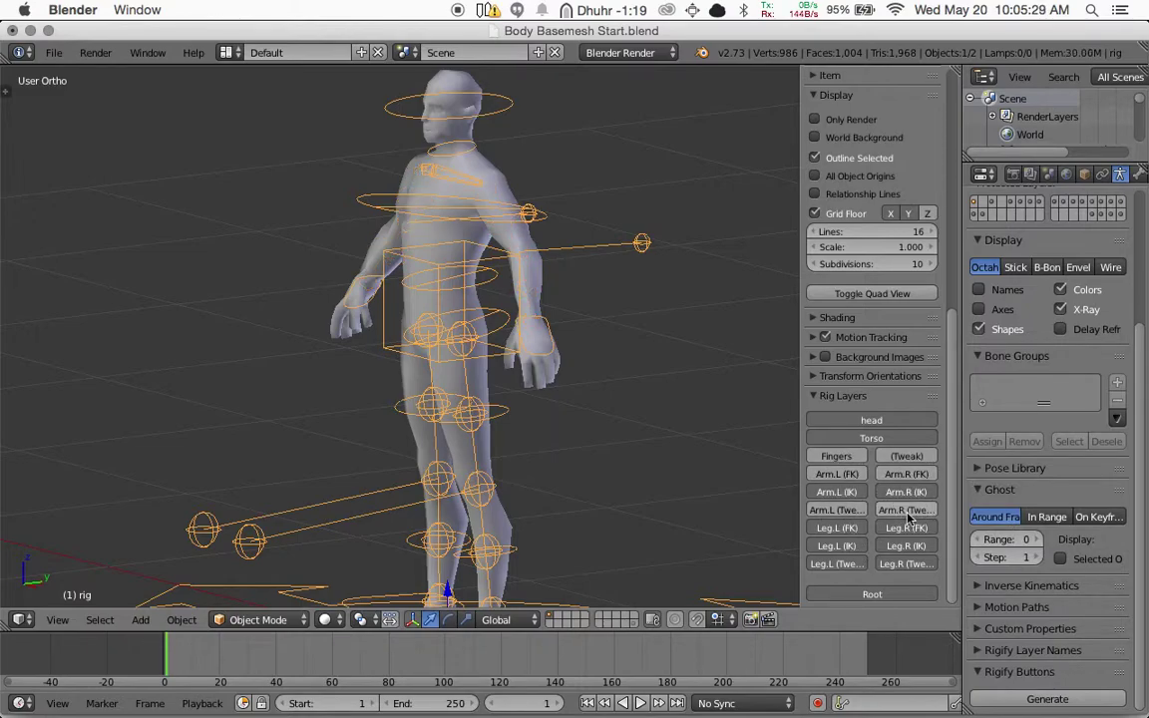
Hide the FK and tweak layers of both legs, keeping the leg IK layers shown
{"action": "left_click", "coordinate": [836, 529]}
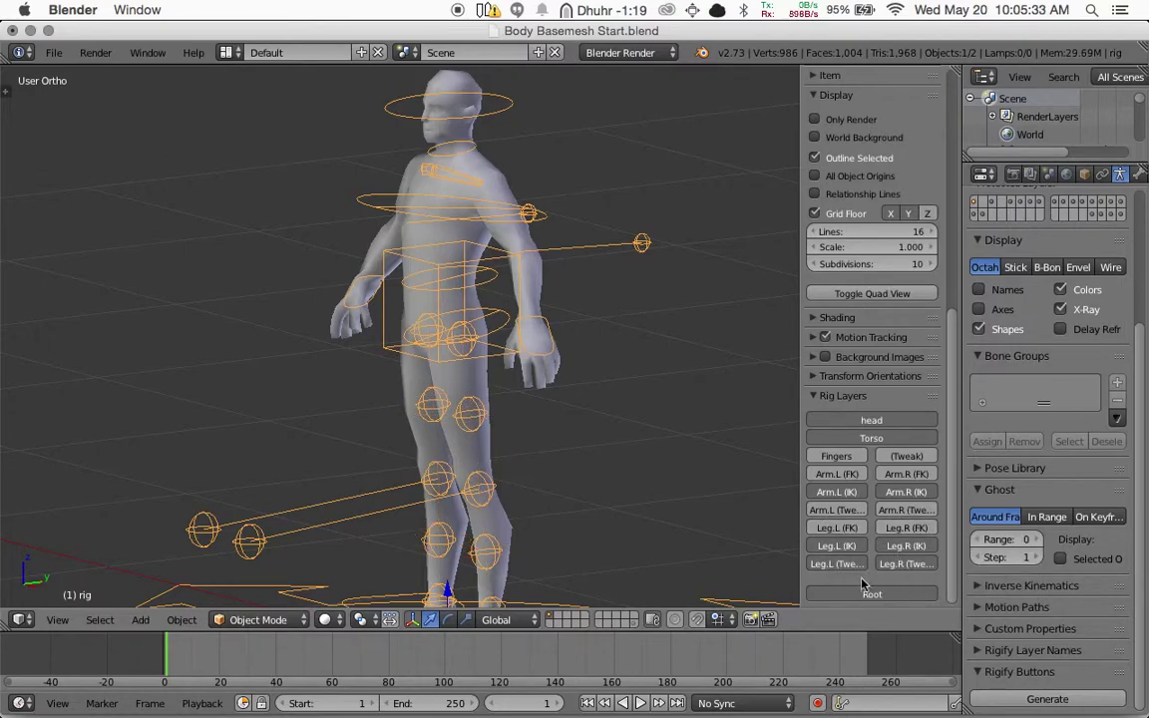
{"action": "left_click", "coordinate": [824, 569]}
{"action": "left_click", "coordinate": [913, 566]}
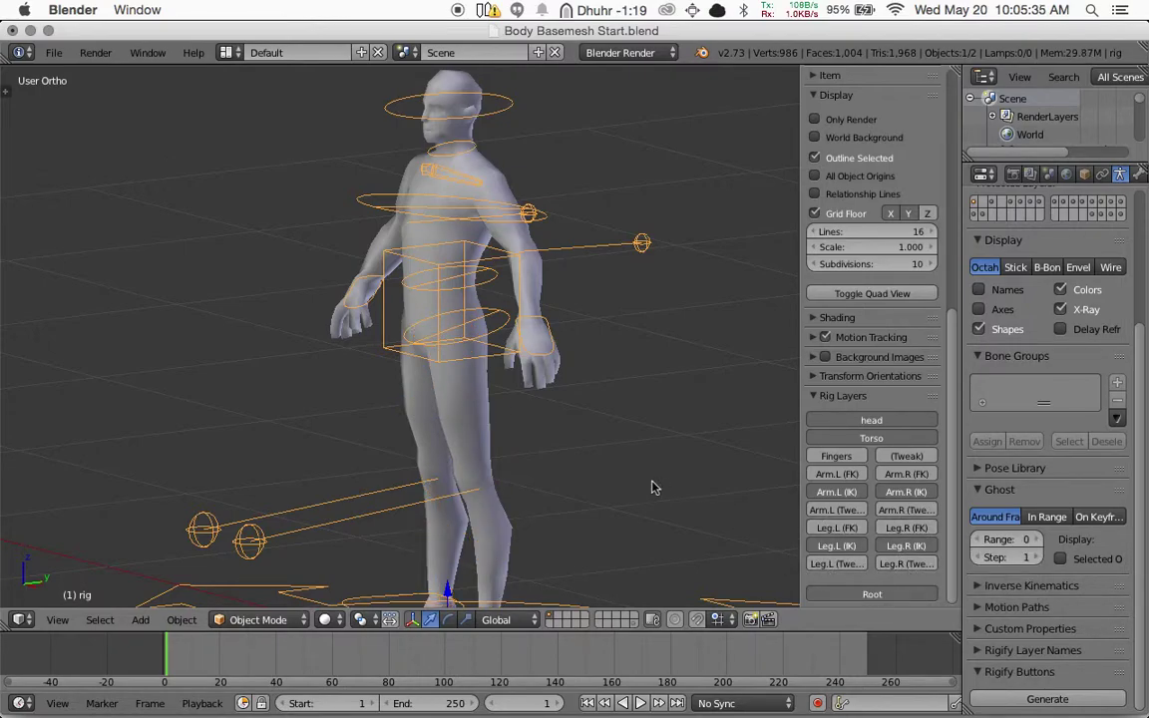
Try to select the left hand's control on its own while in Object Mode
{"action": "middle_click_drag", "start_coordinate": [654, 485], "coordinate": [665, 406]}
{"action": "right_click", "coordinate": [593, 355]}
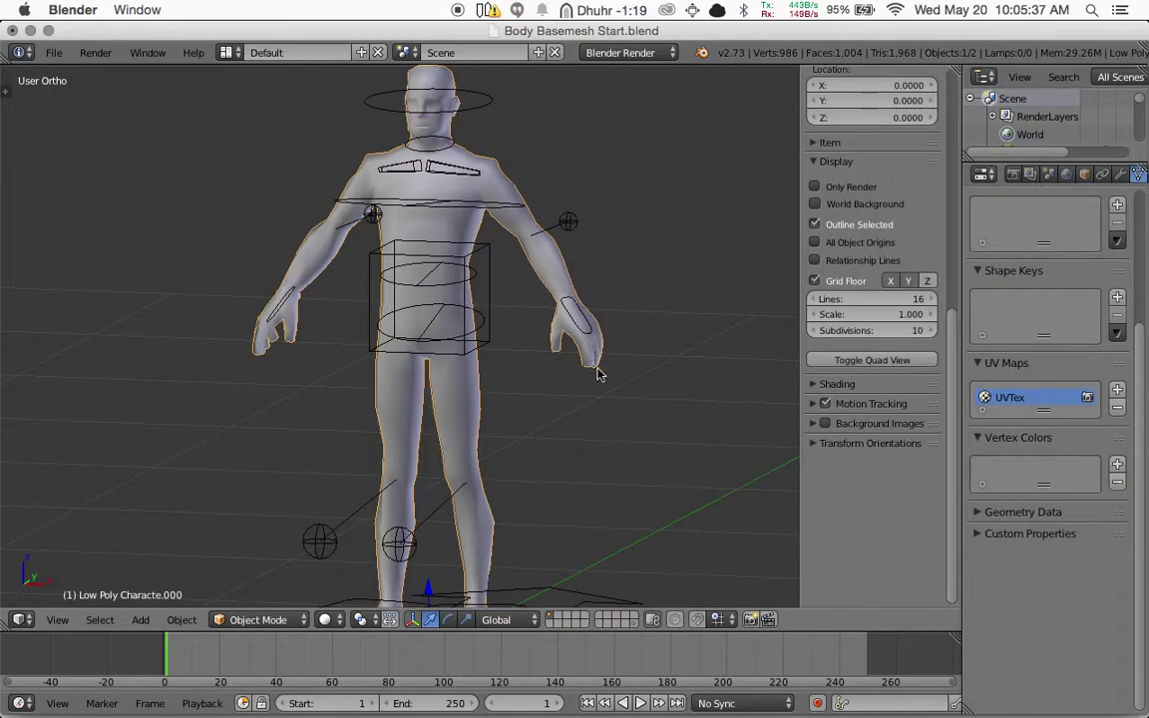
{"action": "right_click", "coordinate": [578, 356]}
{"action": "right_click", "coordinate": [583, 338]}
{"action": "right_click", "coordinate": [588, 359]}
{"action": "middle_click_drag", "start_coordinate": [623, 434], "coordinate": [619, 364], "text": "shift"}
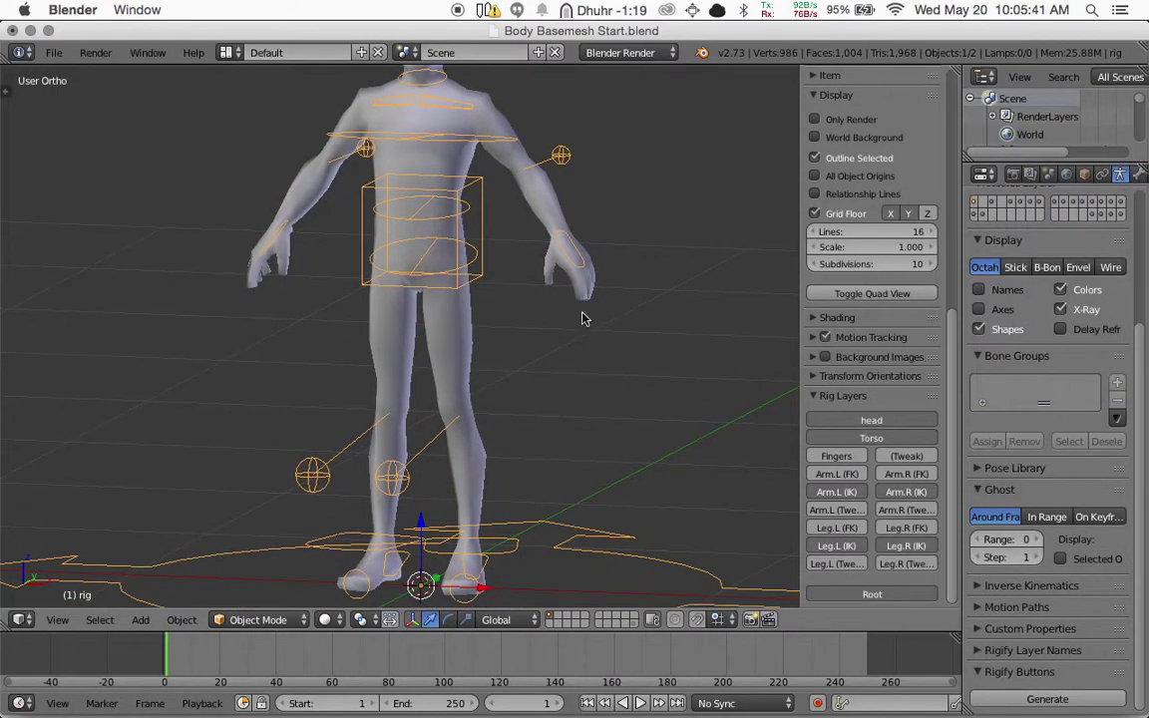
{"action": "right_click", "coordinate": [579, 264]}
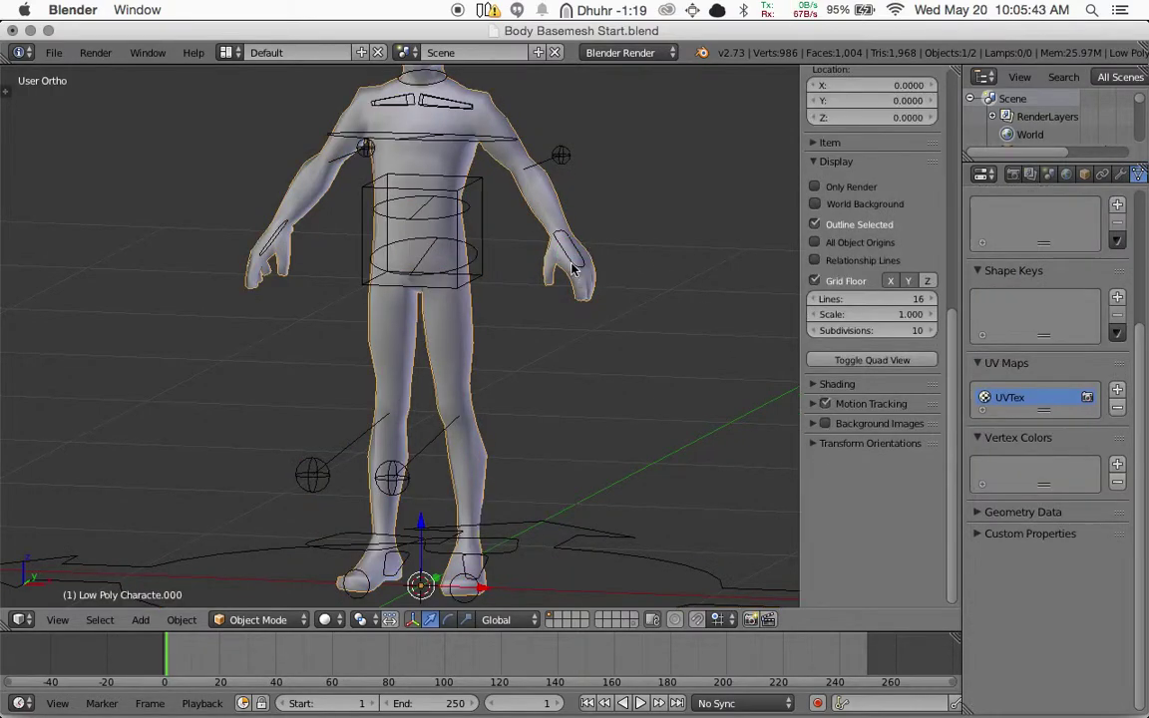
{"action": "right_click", "coordinate": [577, 267]}
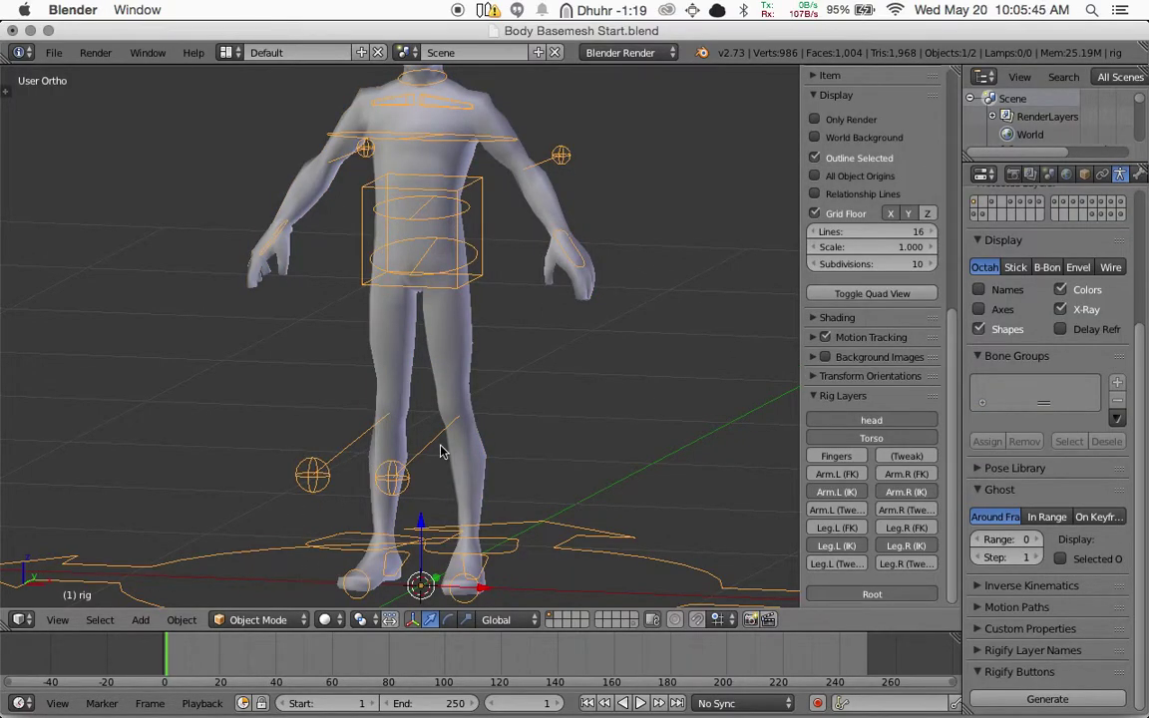
Switch the control rig to Pose Mode and select the left hand's IK control
{"action": "scroll", "coordinate": [442, 452], "scroll_direction": "down", "scroll_amount": 3}
{"action": "middle_click_drag", "start_coordinate": [432, 287], "coordinate": [432, 332]}
{"action": "scroll", "coordinate": [432, 332], "scroll_direction": "up", "scroll_amount": 2}
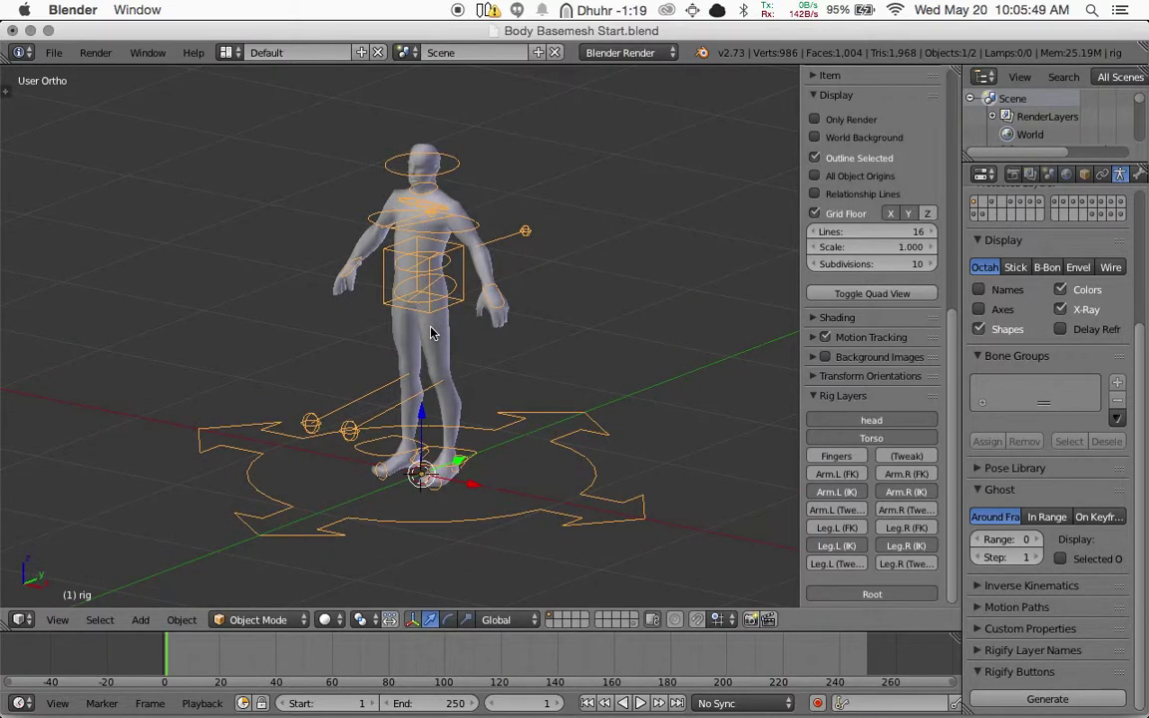
{"action": "left_click", "coordinate": [296, 620]}
{"action": "left_click", "coordinate": [290, 621]}
{"action": "left_click", "coordinate": [289, 622]}
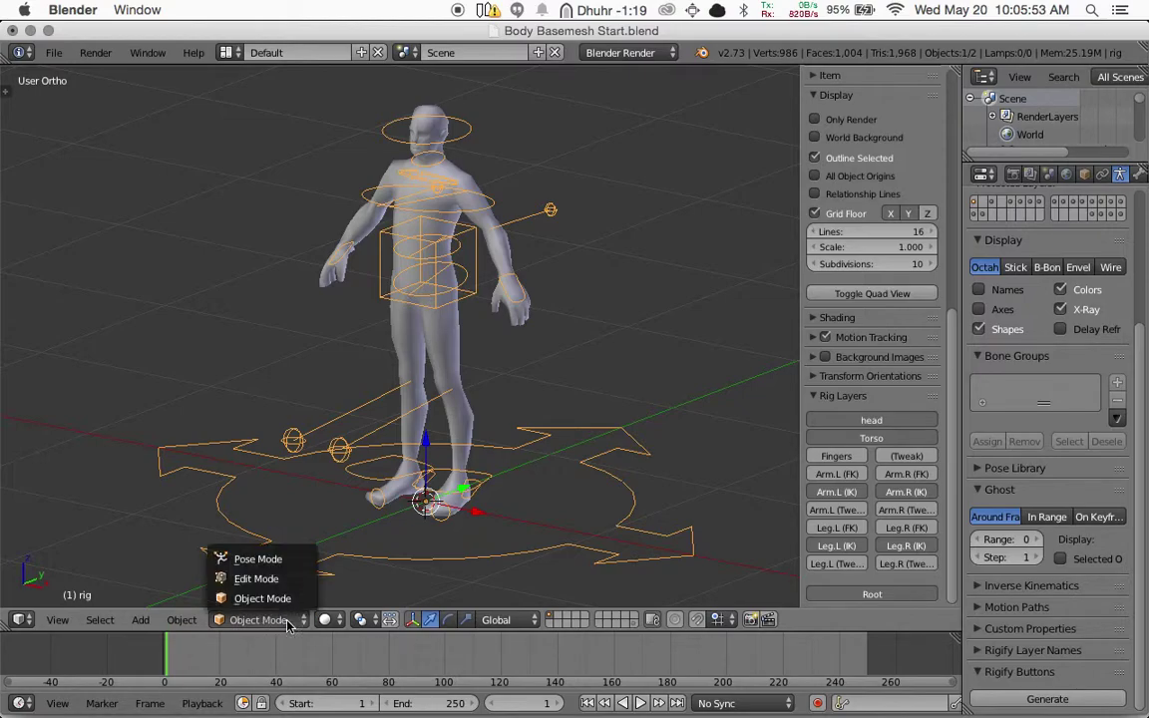
{"action": "left_click", "coordinate": [261, 560]}
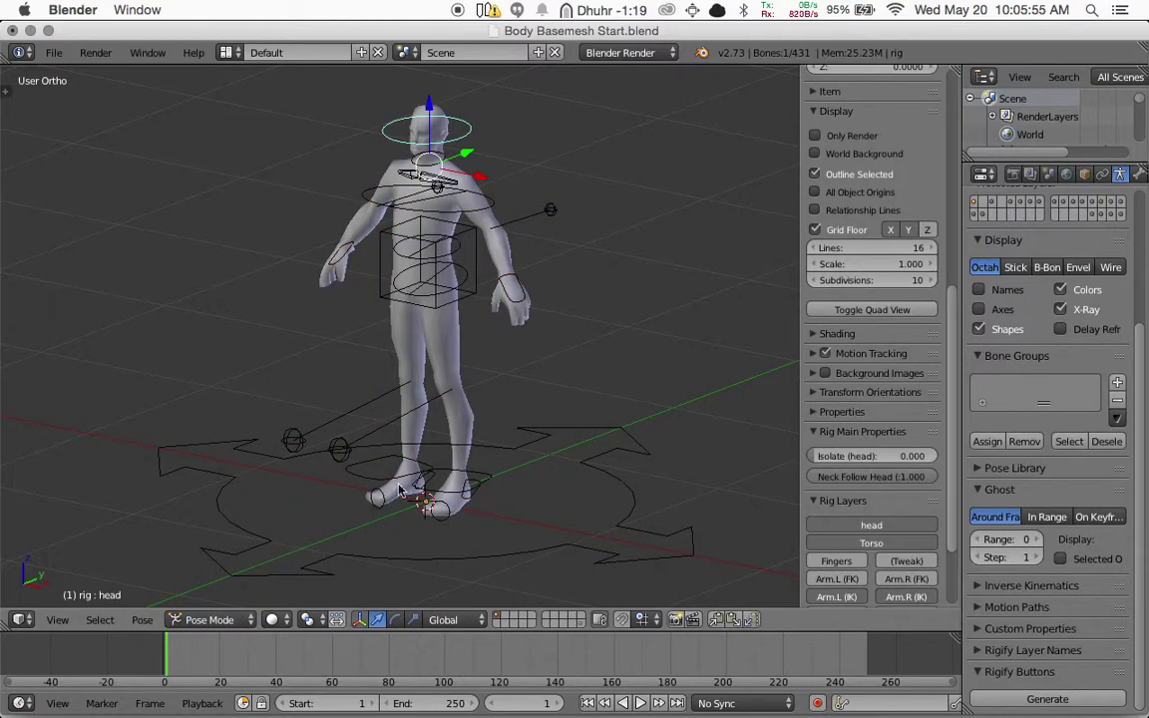
{"action": "right_click", "coordinate": [509, 305]}
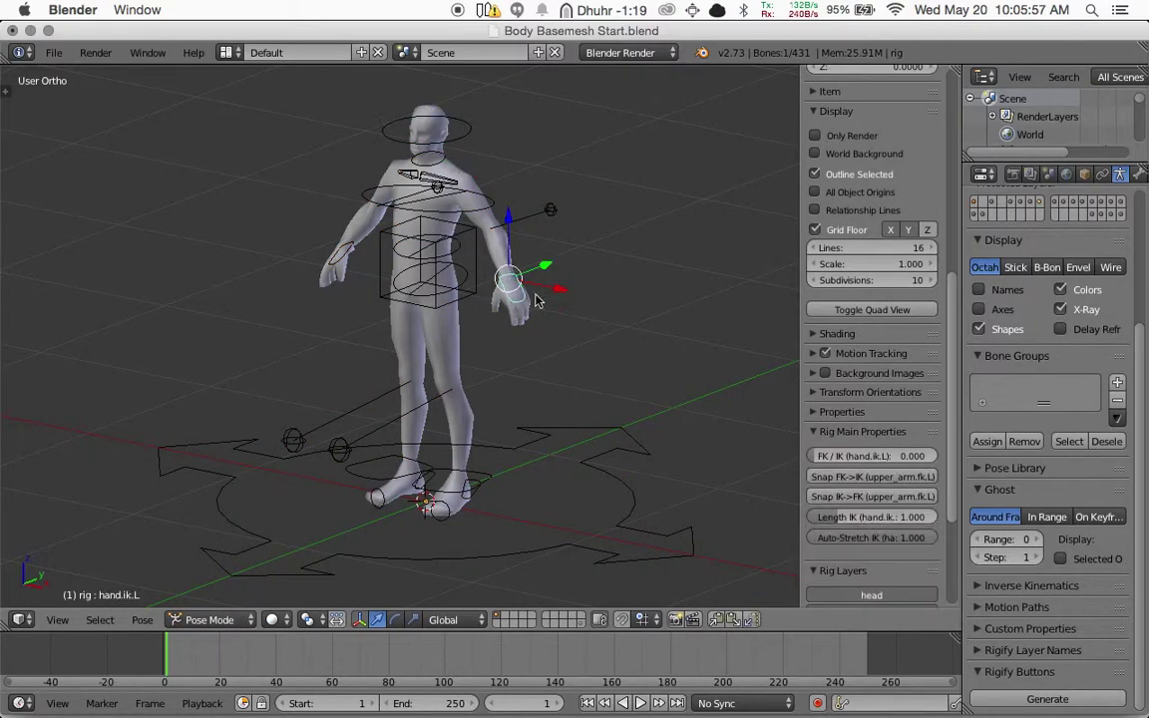
{"action": "scroll", "coordinate": [517, 348], "scroll_direction": "up", "scroll_amount": 5}
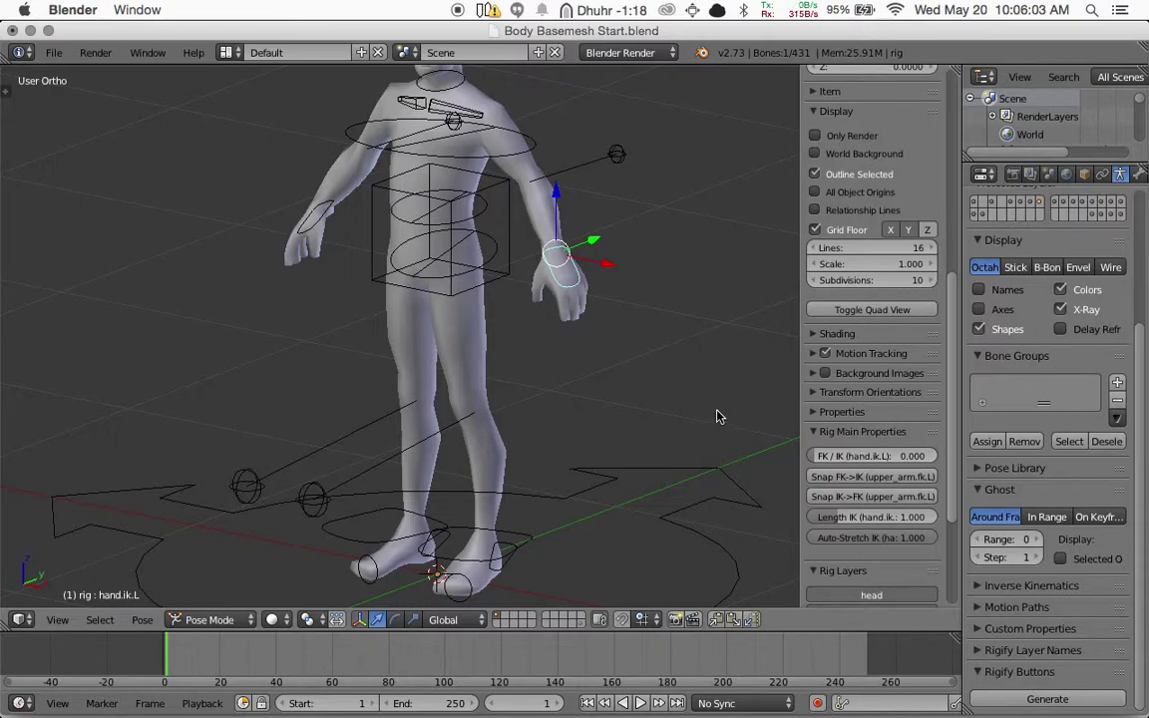
Set FK / IK (hand.ik.L) to 1.000 and try moving the left hand's IK control
{"action": "key", "text": "g"}
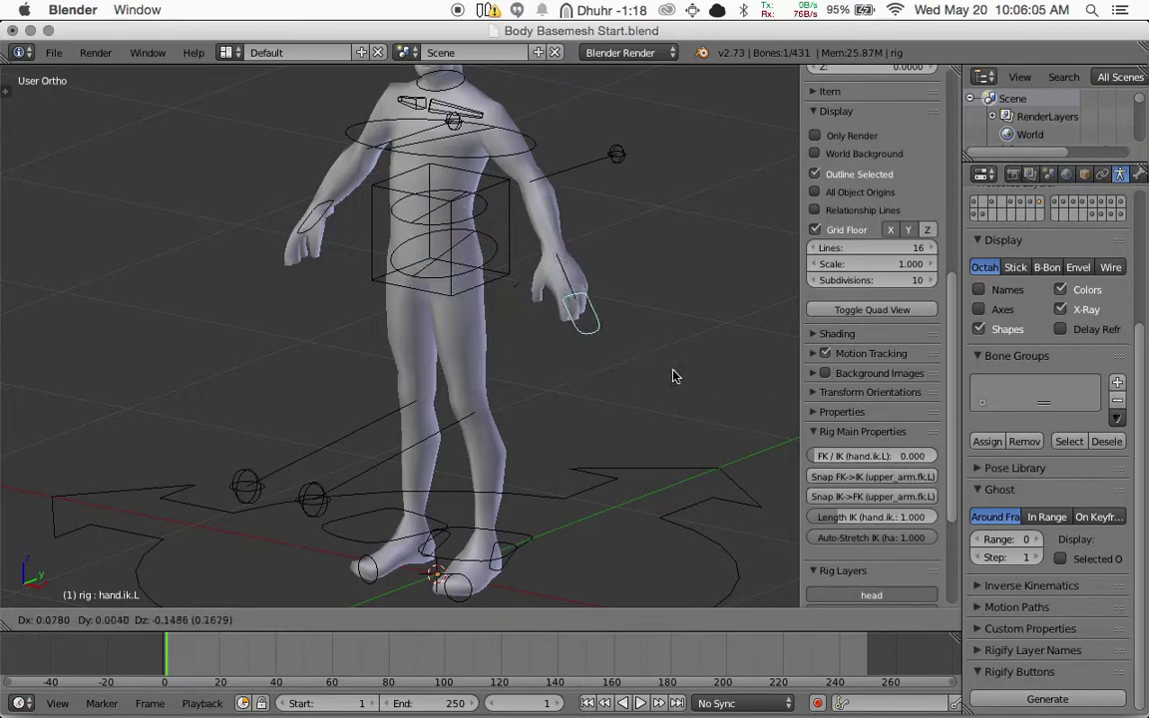
{"action": "key", "text": "Escape"}
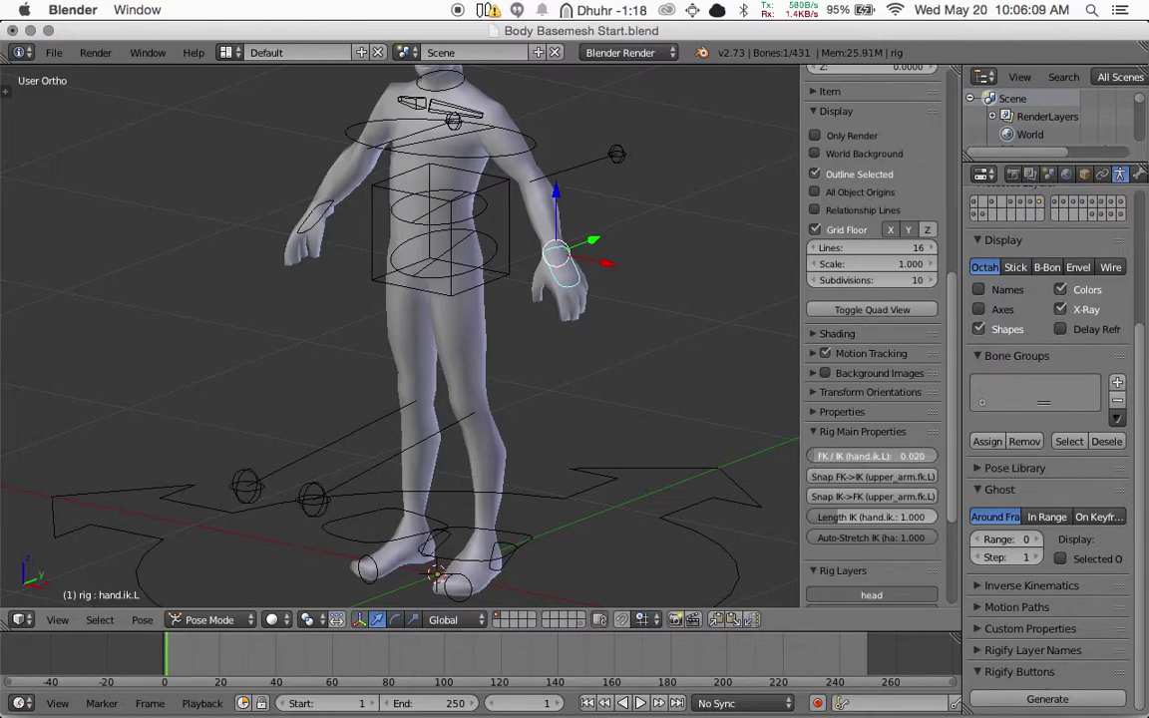
{"action": "left_click_drag", "start_coordinate": [818, 456], "coordinate": [928, 456]}
{"action": "key", "text": "g"}
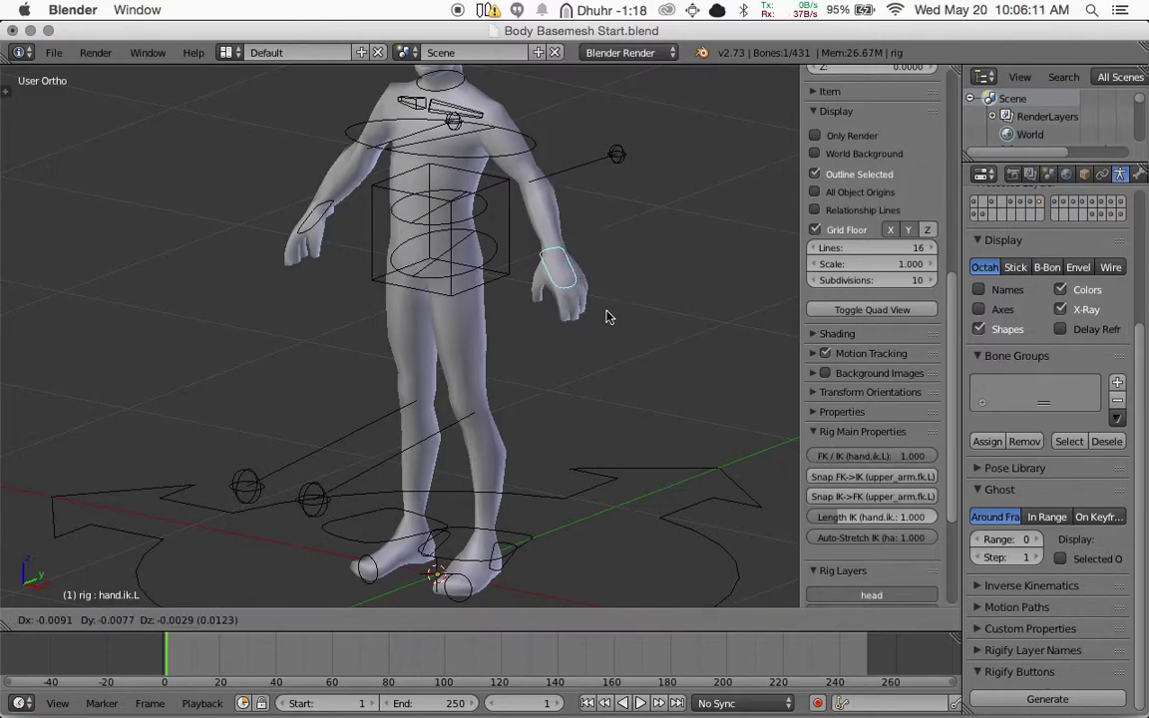
{"action": "left_click", "coordinate": [631, 313]}
{"action": "middle_click_drag", "start_coordinate": [636, 312], "coordinate": [620, 347]}
{"action": "key", "text": "g"}
{"action": "left_click", "coordinate": [557, 337]}
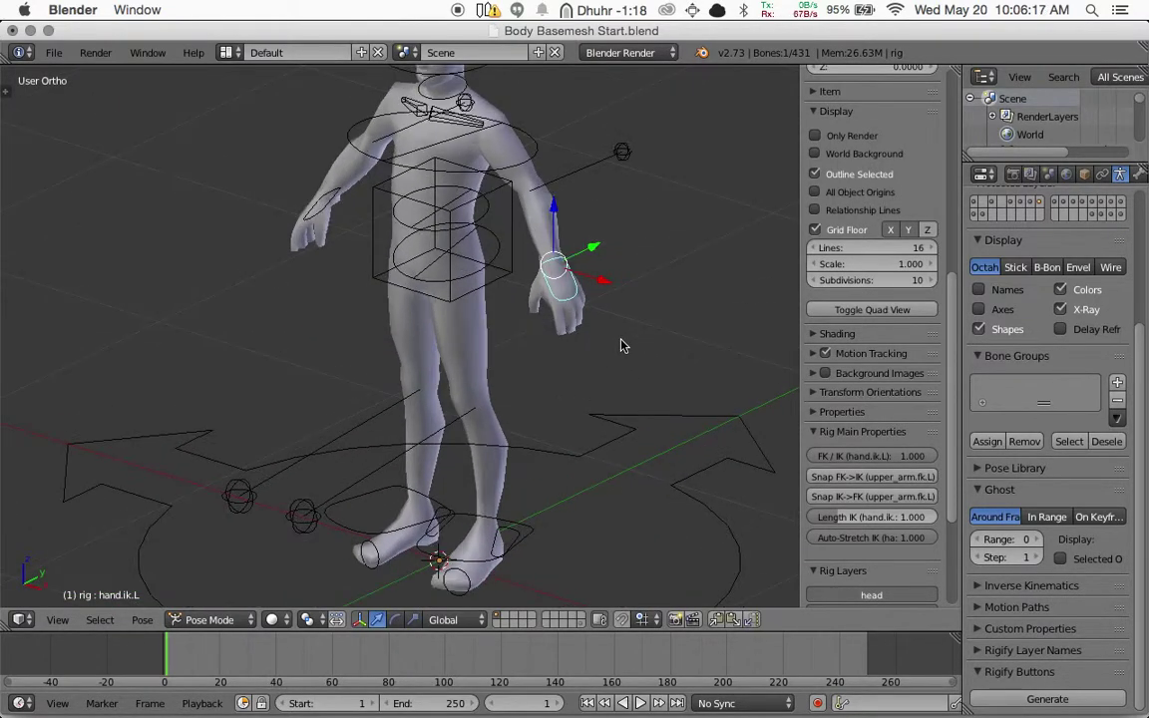
{"action": "scroll", "coordinate": [621, 346], "scroll_direction": "down", "scroll_amount": 2}
{"action": "key", "text": "g"}
{"action": "left_click", "coordinate": [581, 298]}
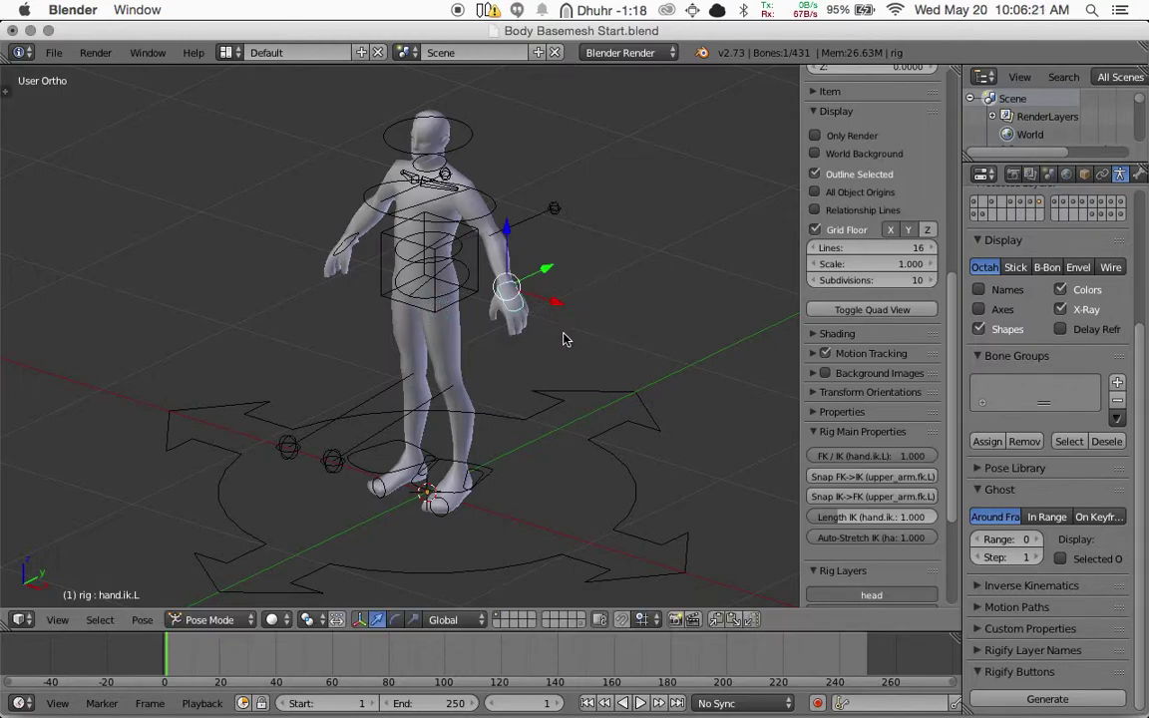
Return to Object Mode and parent the low-poly character mesh to the control rig with automatic weights
{"action": "left_click", "coordinate": [243, 617]}
{"action": "left_click", "coordinate": [250, 595]}
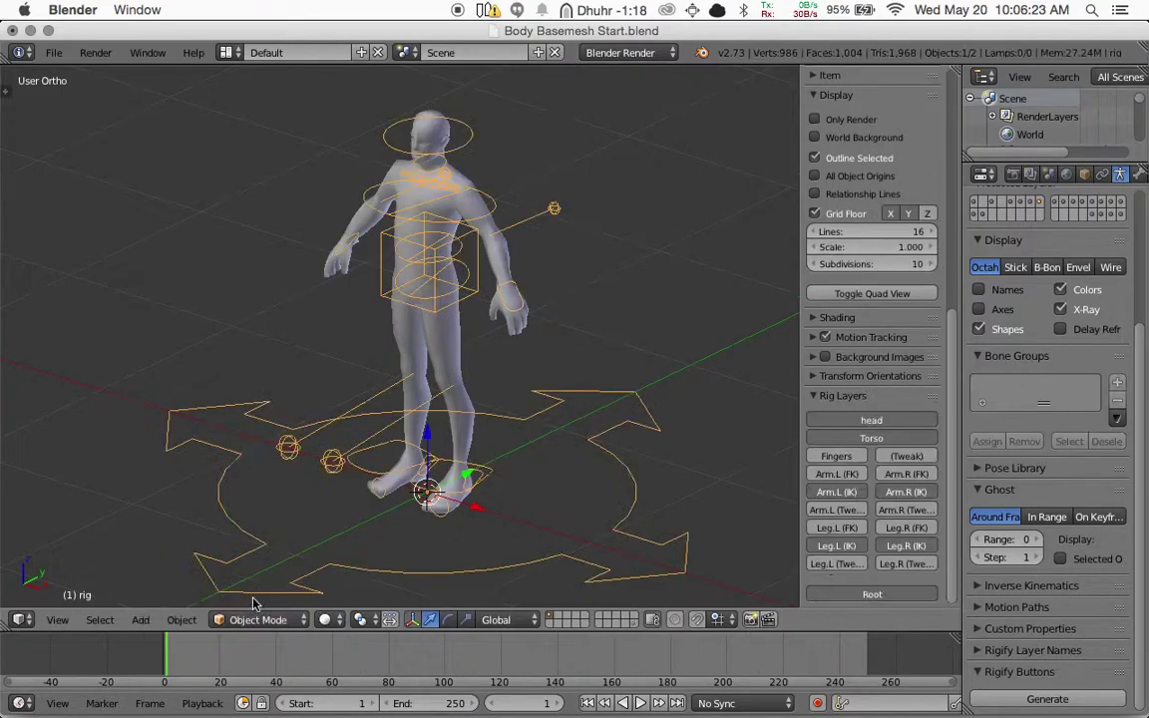
{"action": "middle_click_drag", "start_coordinate": [477, 362], "coordinate": [446, 307]}
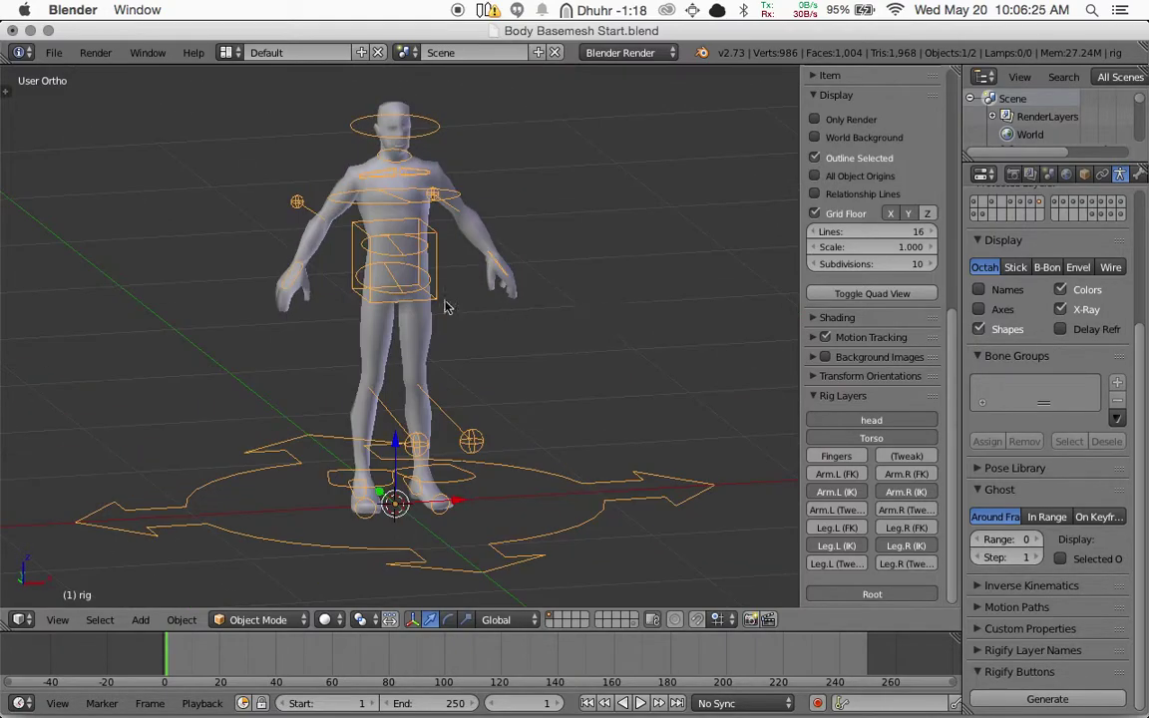
{"action": "right_click", "coordinate": [421, 348]}
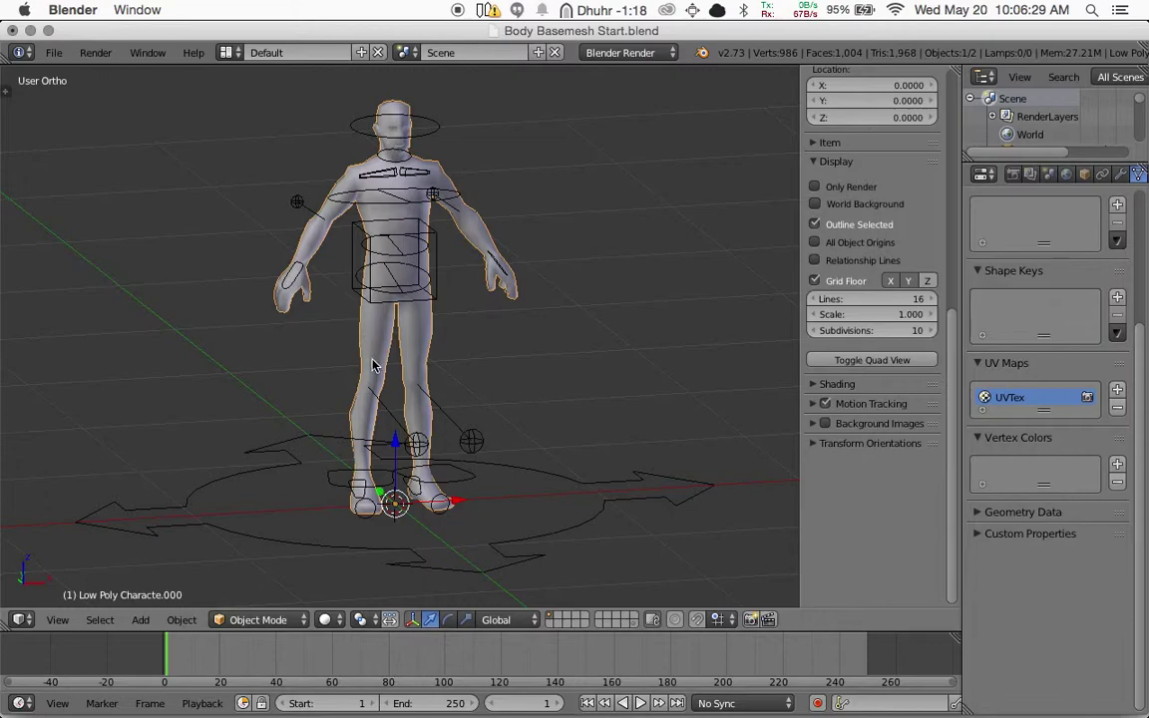
{"action": "right_click", "coordinate": [372, 291], "text": "shift"}
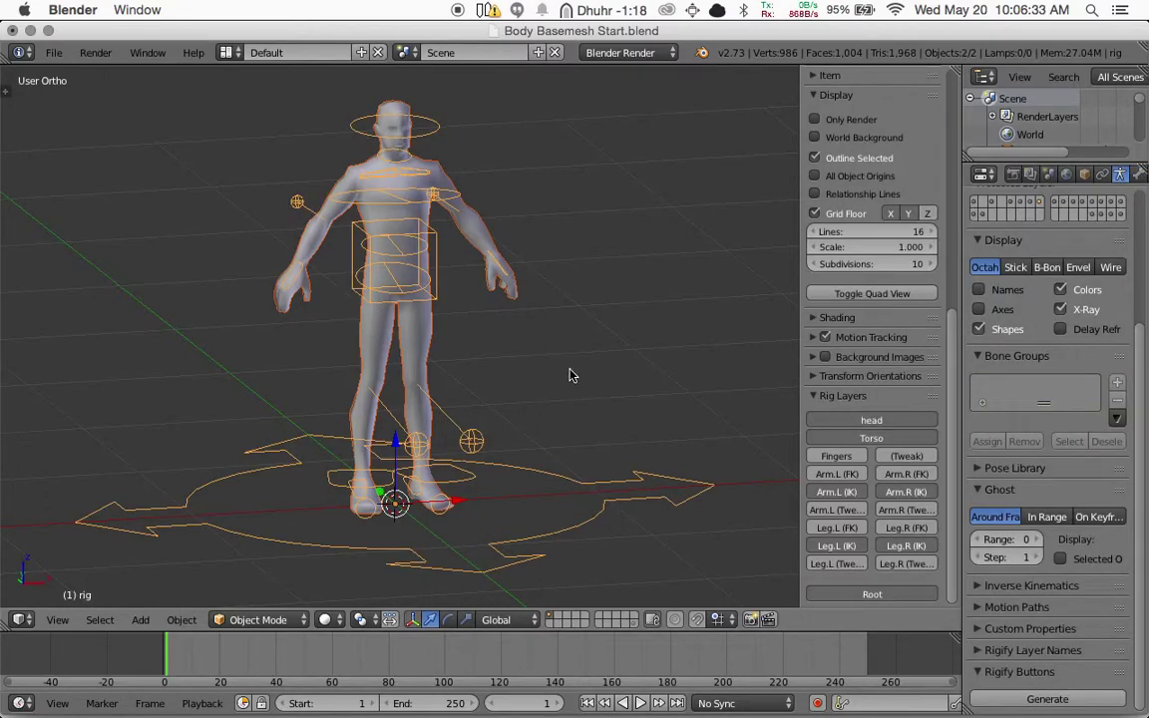
{"action": "key", "text": "ctrl+p"}
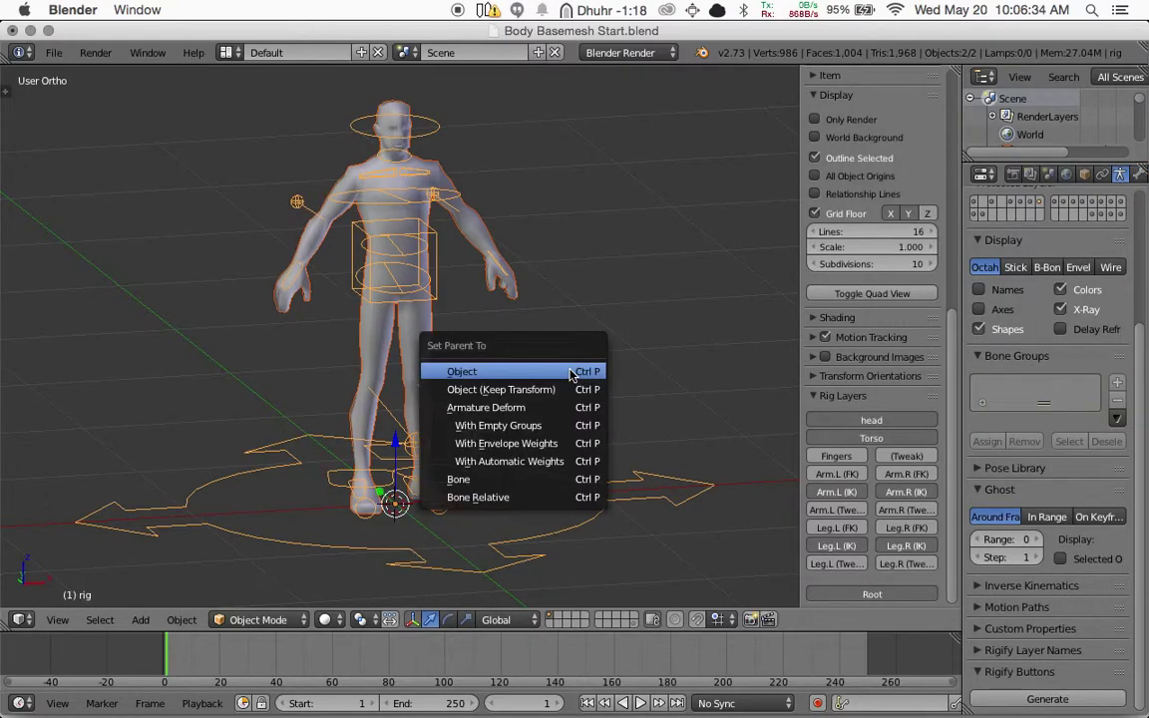
{"action": "left_click", "coordinate": [515, 471]}
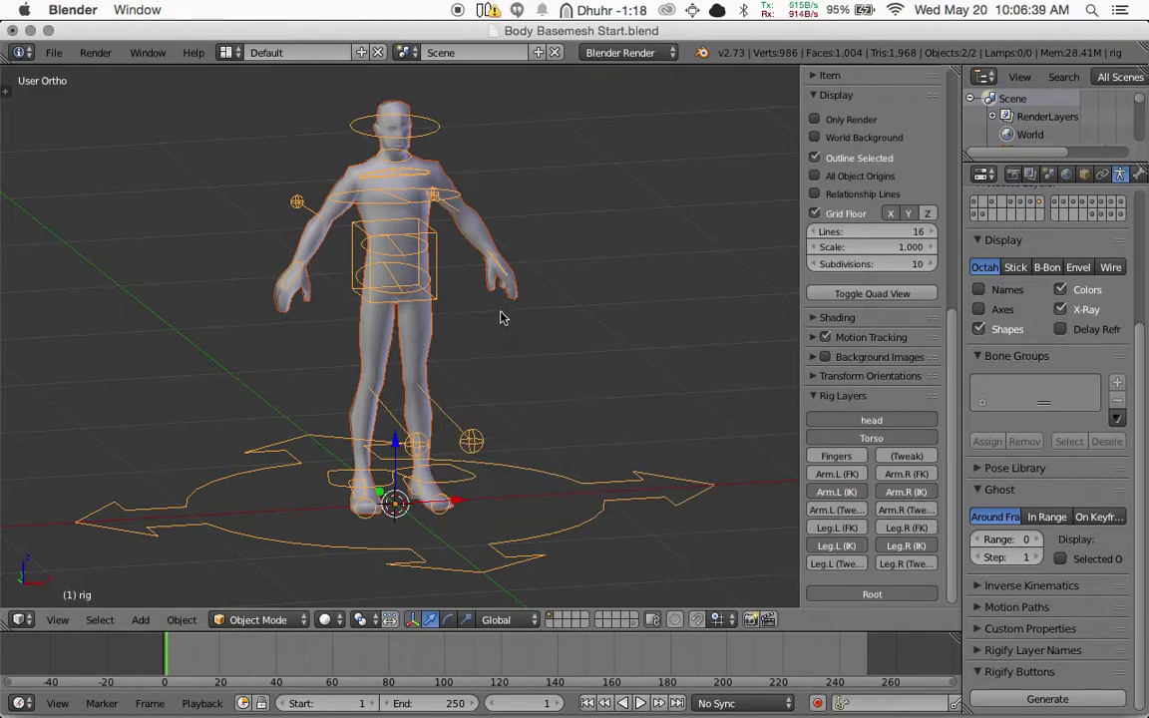
Switch the rig to Pose Mode and test the left arm's deformation by moving its hand IK control, cancelling each move
{"action": "left_click", "coordinate": [277, 618]}
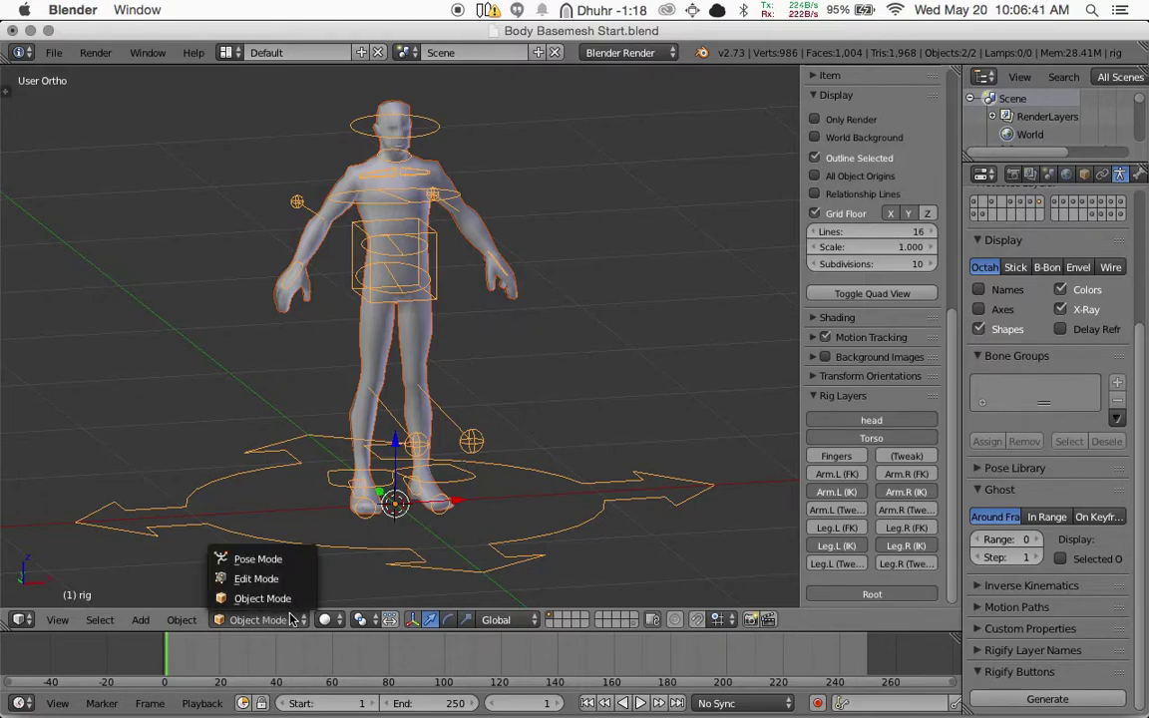
{"action": "left_click", "coordinate": [260, 560]}
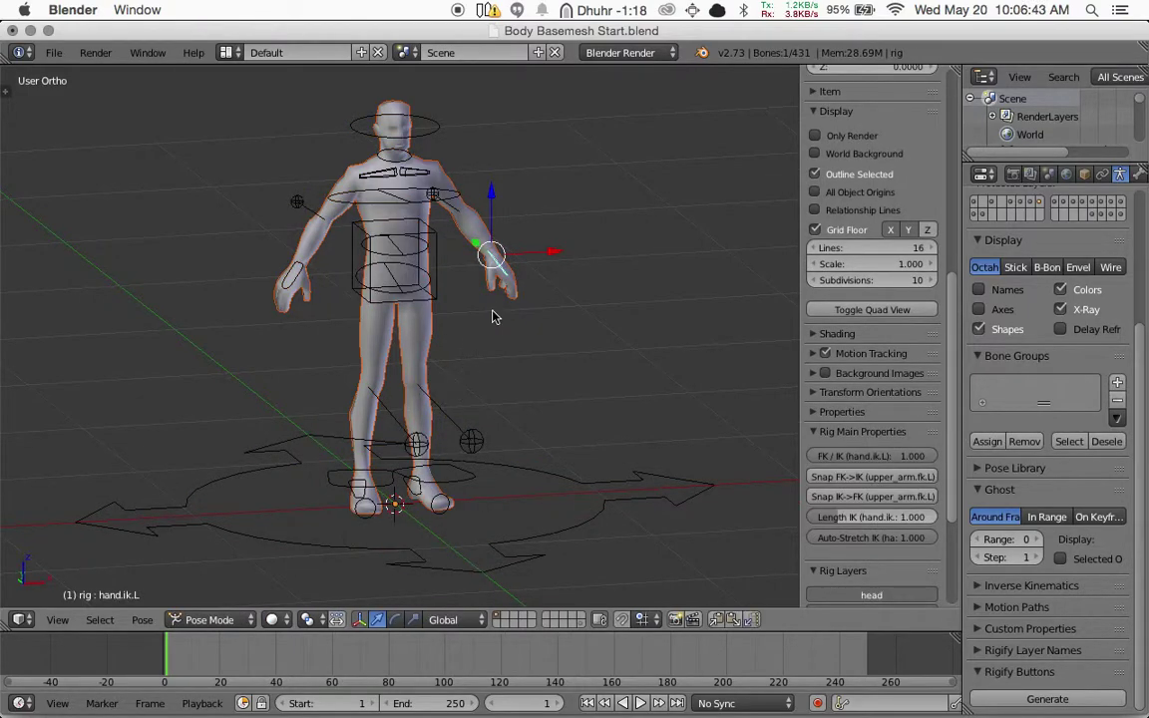
{"action": "key", "text": "KP_3"}
{"action": "key", "text": "g"}
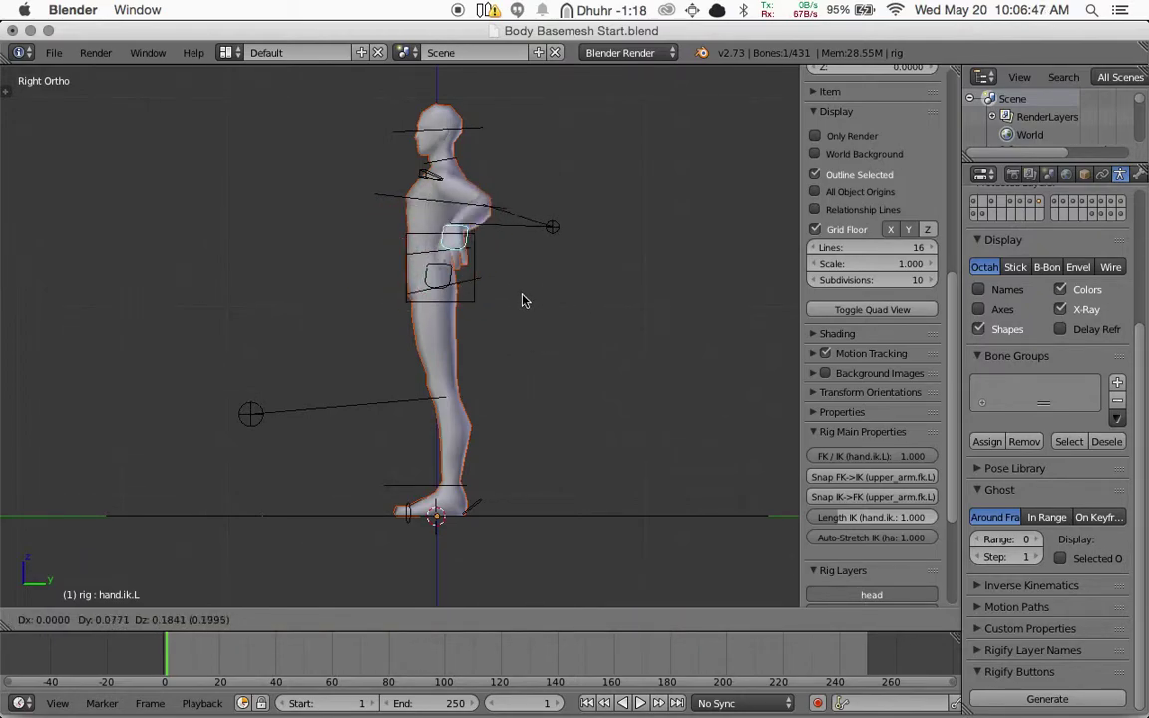
{"action": "right_click", "coordinate": [505, 325]}
{"action": "middle_click_drag", "start_coordinate": [443, 319], "coordinate": [602, 354]}
{"action": "key", "text": "g"}
{"action": "right_click", "coordinate": [546, 299]}
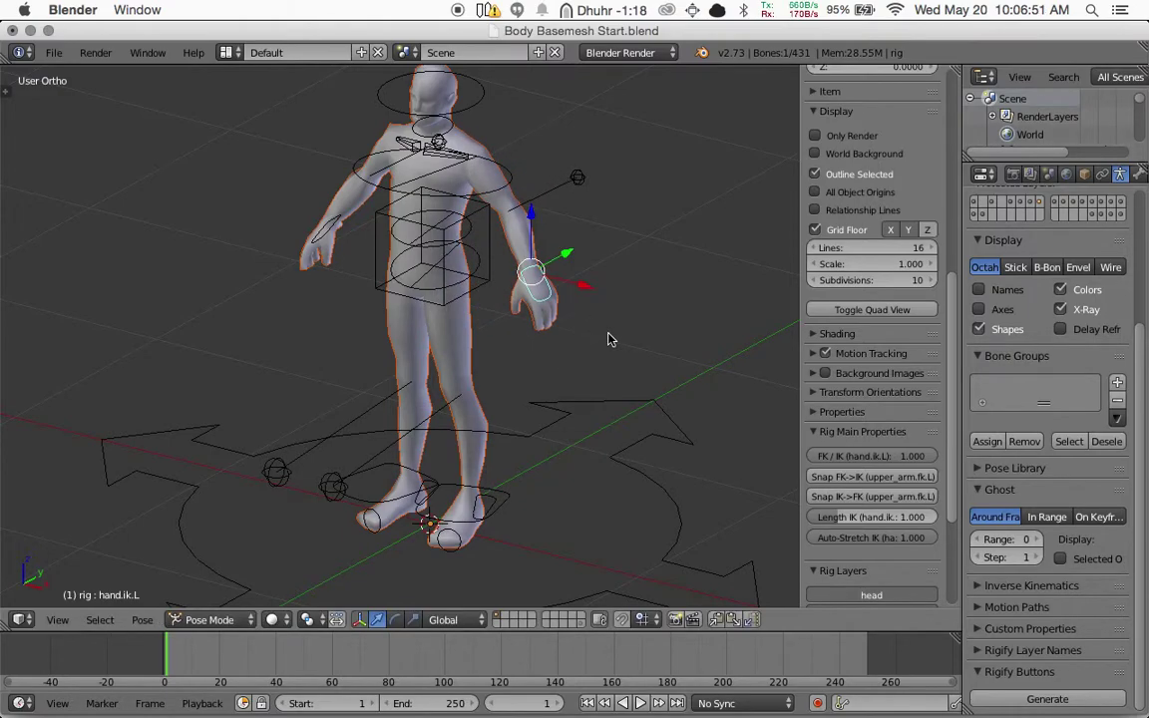
{"action": "key", "text": "g"}
{"action": "right_click", "coordinate": [548, 327]}
Set FK / IK (hand.ik.L) to 0.000 and try moving the left hand's IK control, cancelling the move
{"action": "left_click_drag", "start_coordinate": [922, 456], "coordinate": [851, 424]}
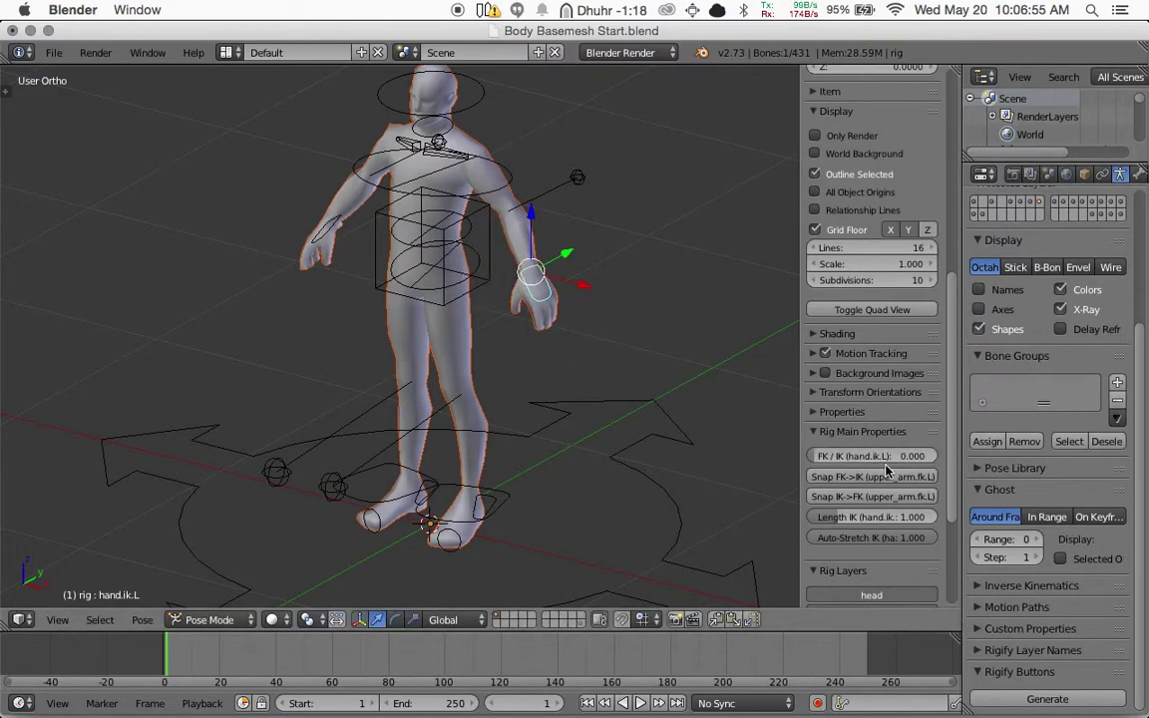
{"action": "key", "text": "g"}
{"action": "right_click", "coordinate": [601, 329]}
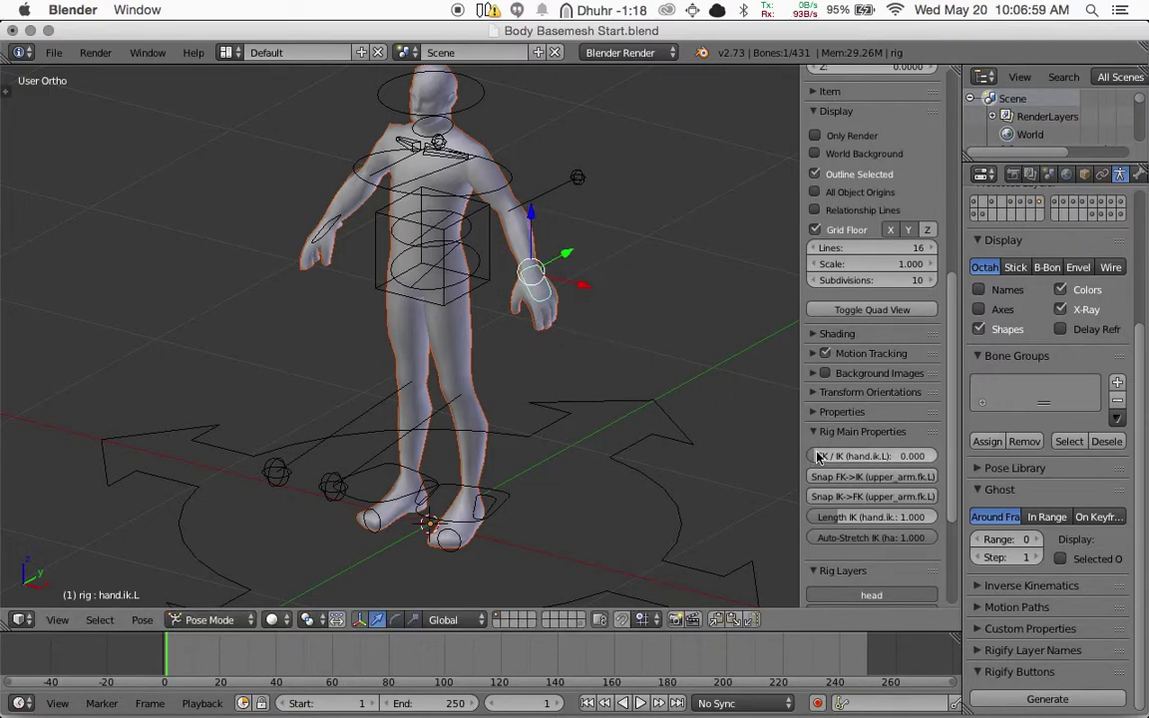
Set FK / IK (hand.ik.L) back to 1.000 and test-move the left hand's IK control, including in the right side view
{"action": "left_click_drag", "start_coordinate": [818, 456], "coordinate": [898, 456]}
{"action": "key", "text": "g"}
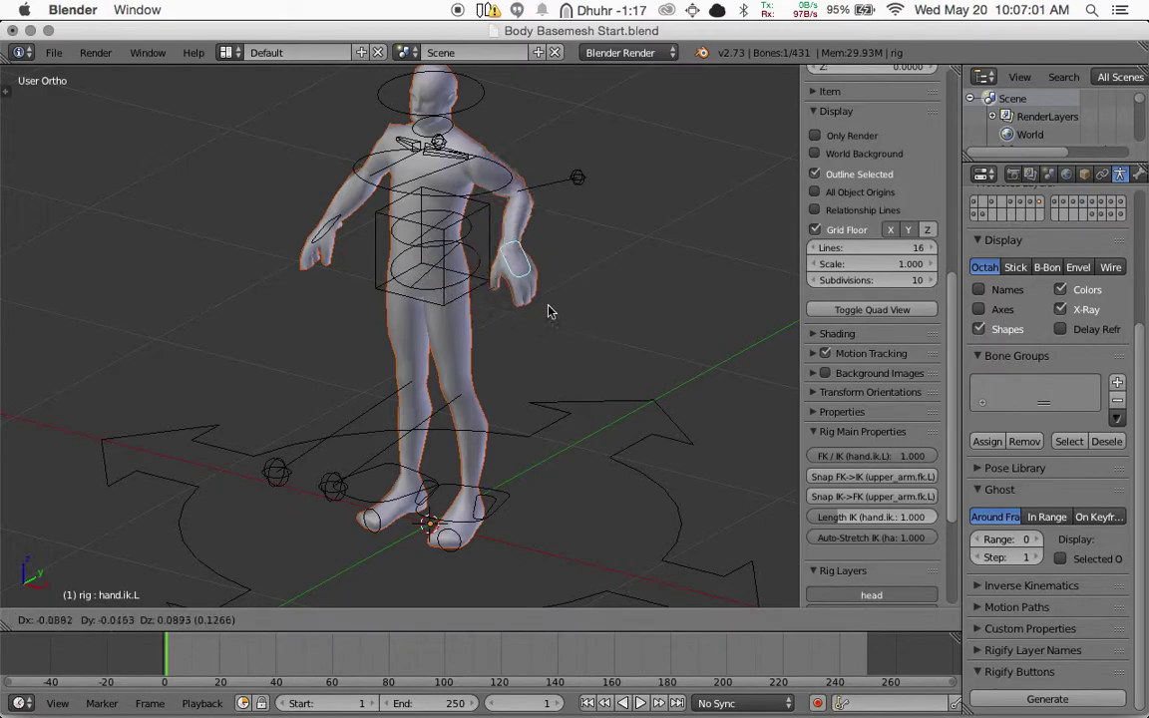
{"action": "left_click", "coordinate": [584, 319]}
{"action": "key", "text": "KP_3"}
{"action": "key", "text": "g"}
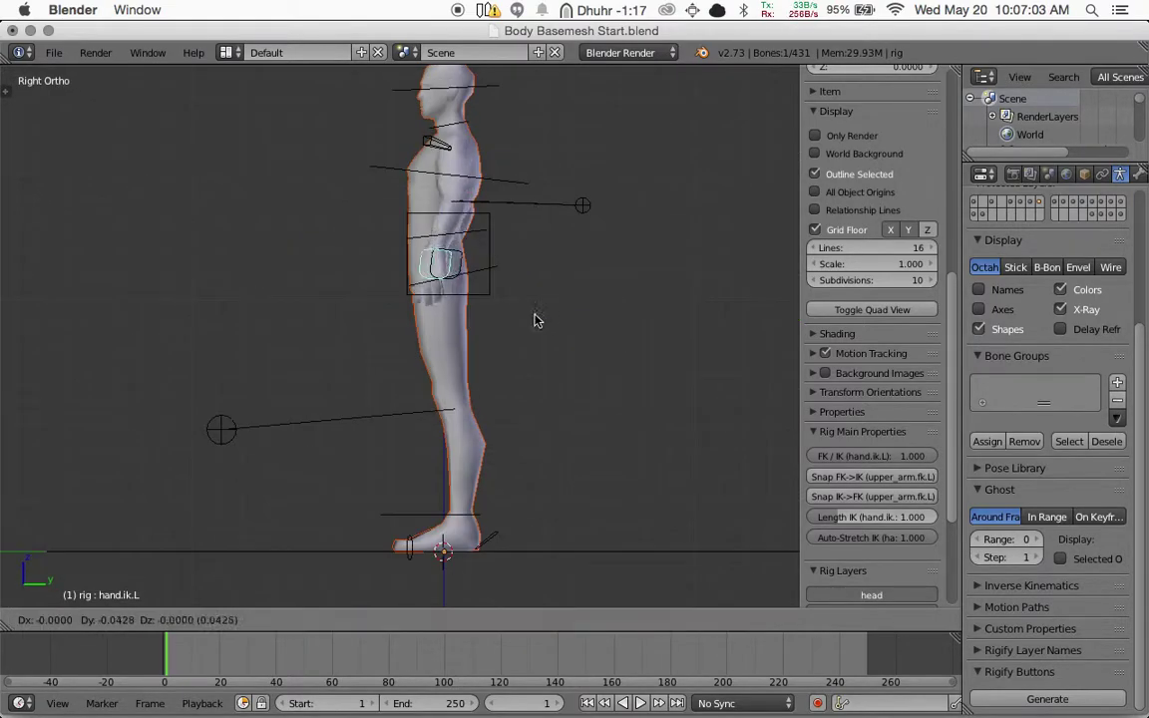
{"action": "left_click", "coordinate": [464, 299]}
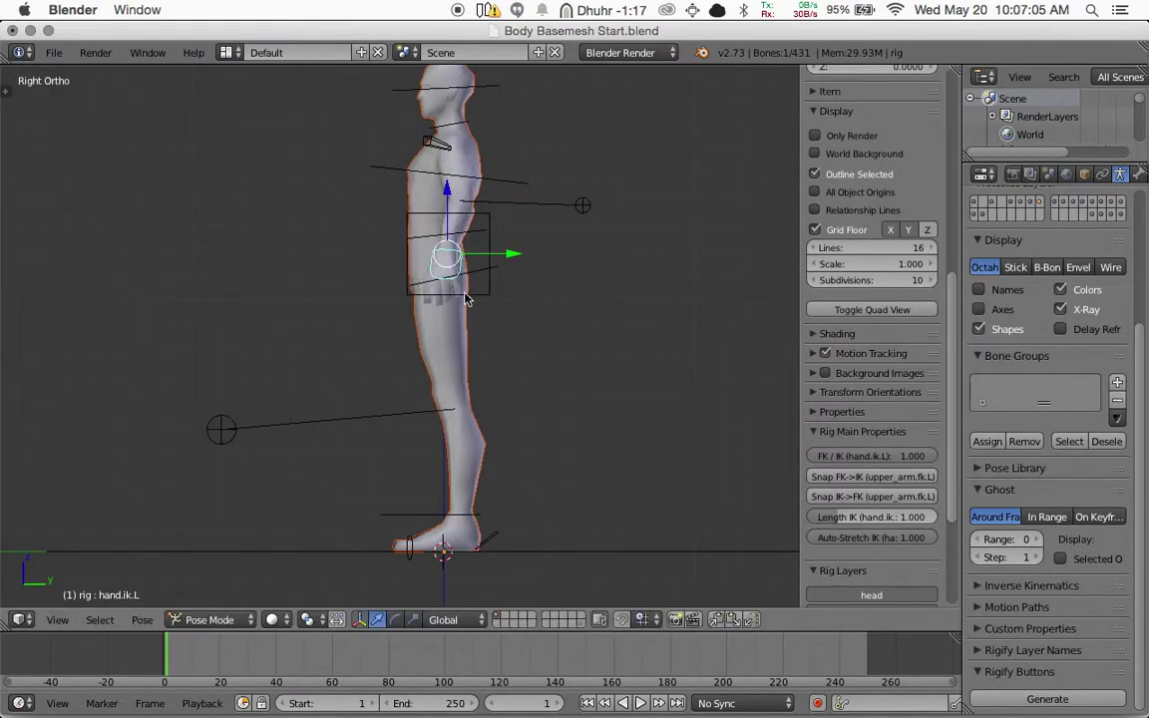
In the front view, pull the left hand's IK control down and away from the body to stretch the arm
{"action": "key", "text": "KP_1"}
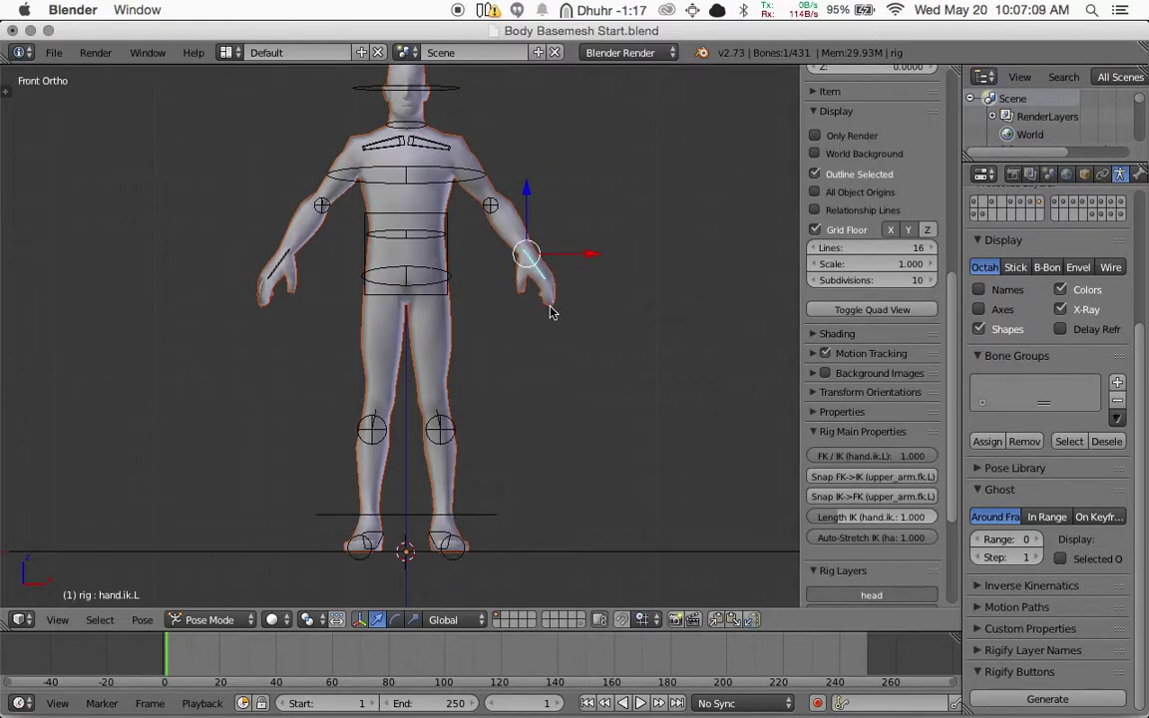
{"action": "key", "text": "g"}
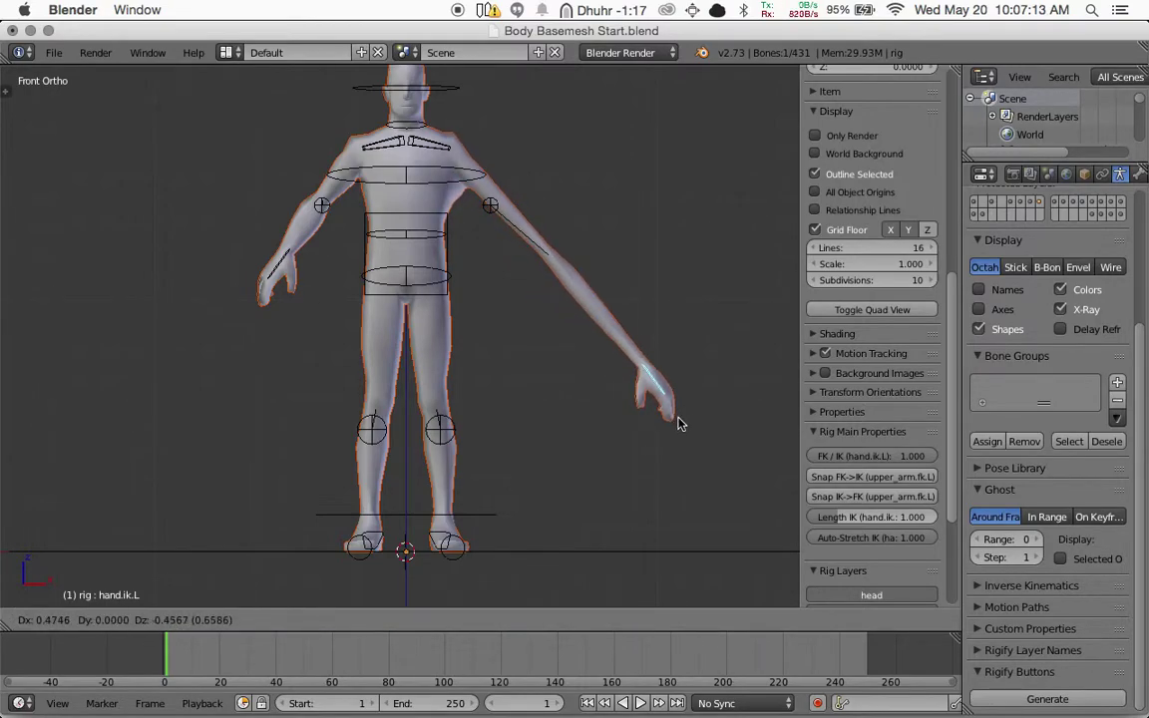
{"action": "left_click", "coordinate": [678, 409]}
{"action": "middle_click_drag", "start_coordinate": [713, 354], "coordinate": [519, 372]}
{"action": "key", "text": "KP_1"}
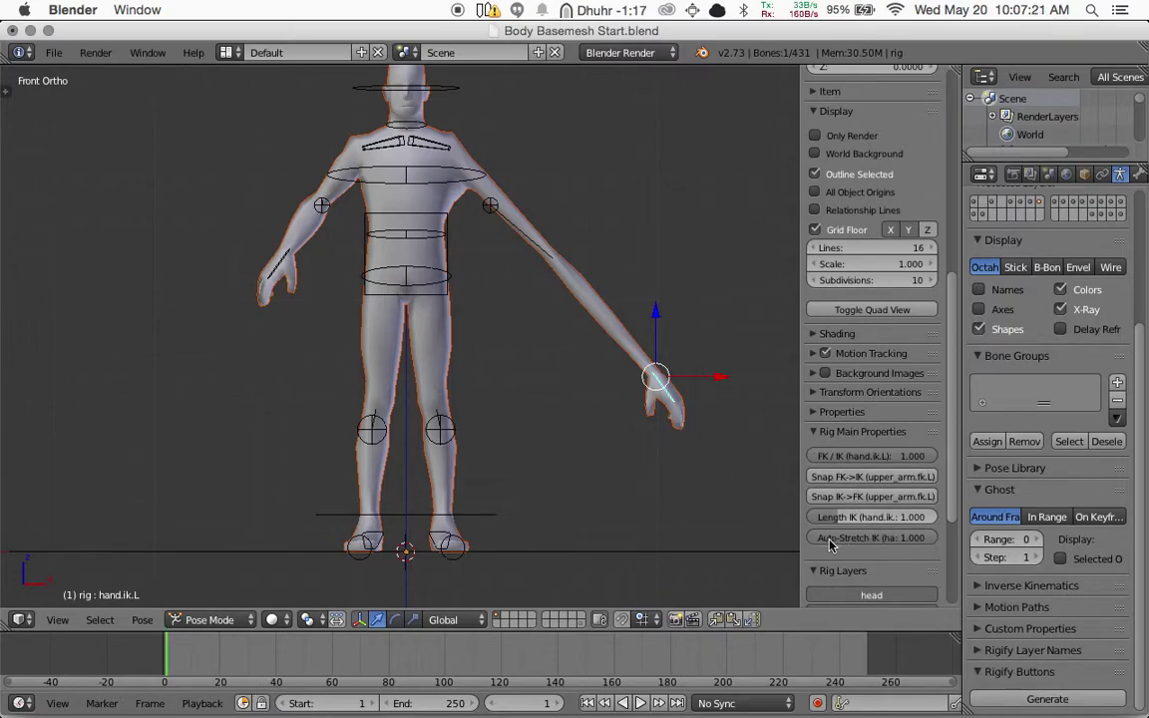
Set the left hand's Auto-Stretch IK to 0.000 and move its IK control back toward the hand
{"action": "left_click_drag", "start_coordinate": [842, 538], "coordinate": [814, 569]}
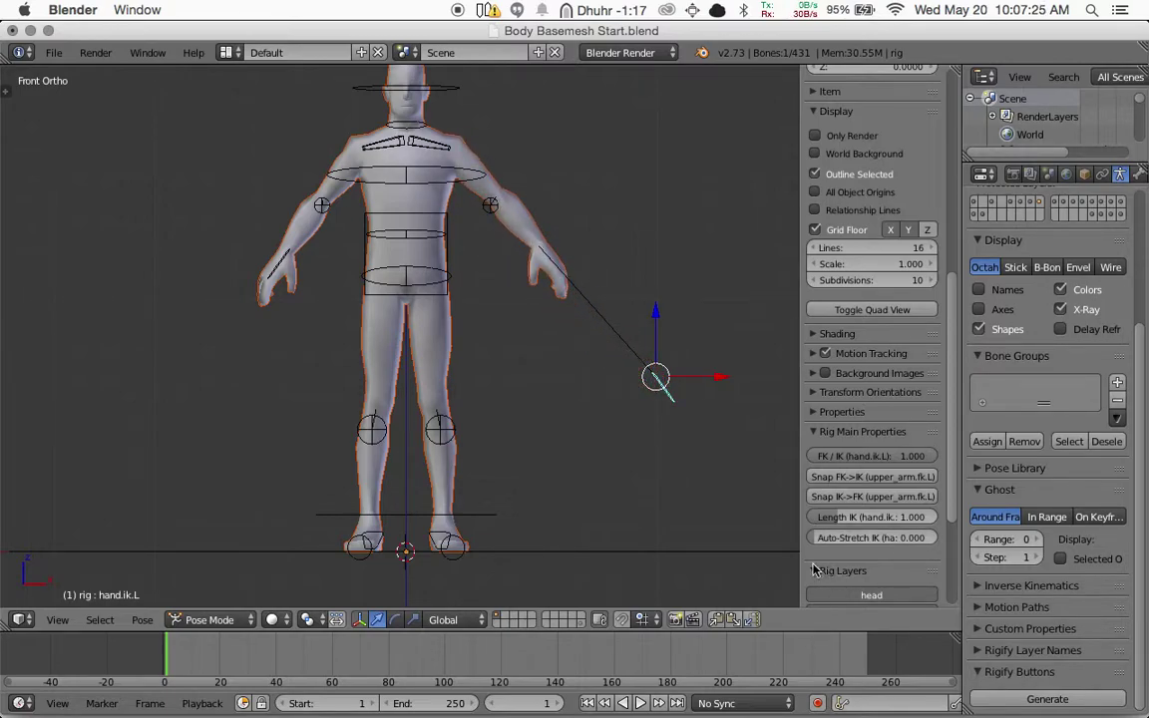
{"action": "key", "text": "g"}
{"action": "left_click", "coordinate": [578, 337]}
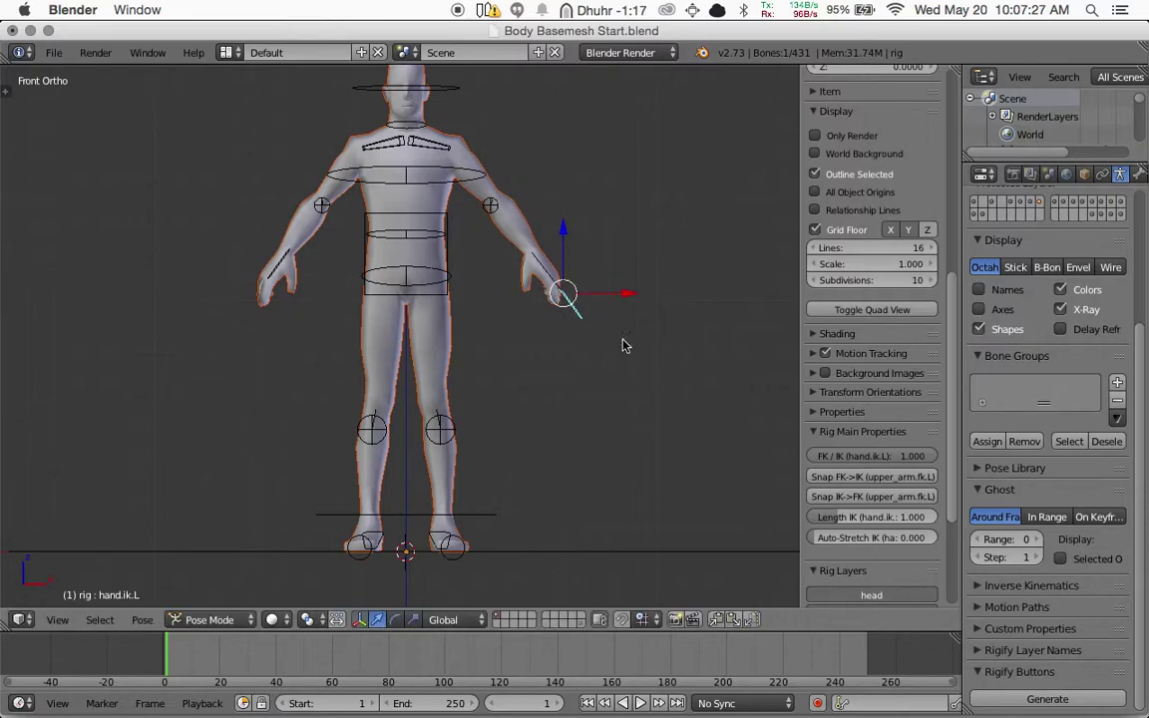
Test-move the left hand's IK control in the right side view, and return the control to its rest position at the wrist
{"action": "key", "text": "KP_3"}
{"action": "key", "text": "g"}
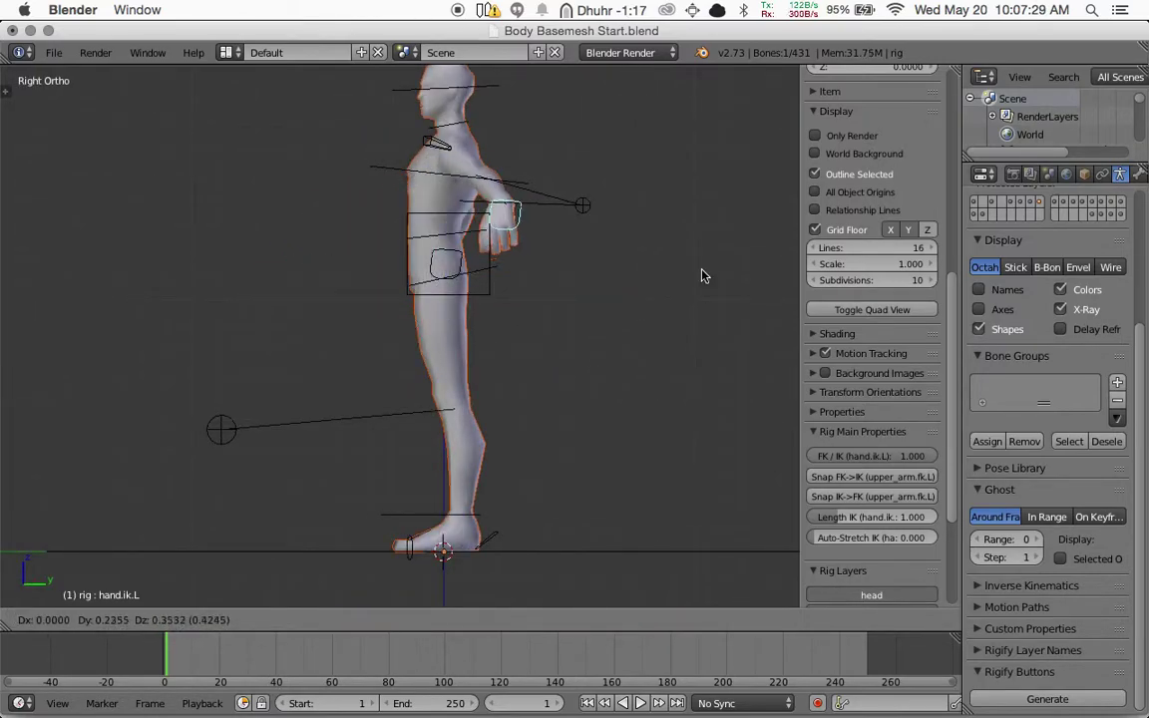
{"action": "left_click", "coordinate": [676, 322]}
{"action": "middle_click_drag", "start_coordinate": [680, 332], "coordinate": [742, 368]}
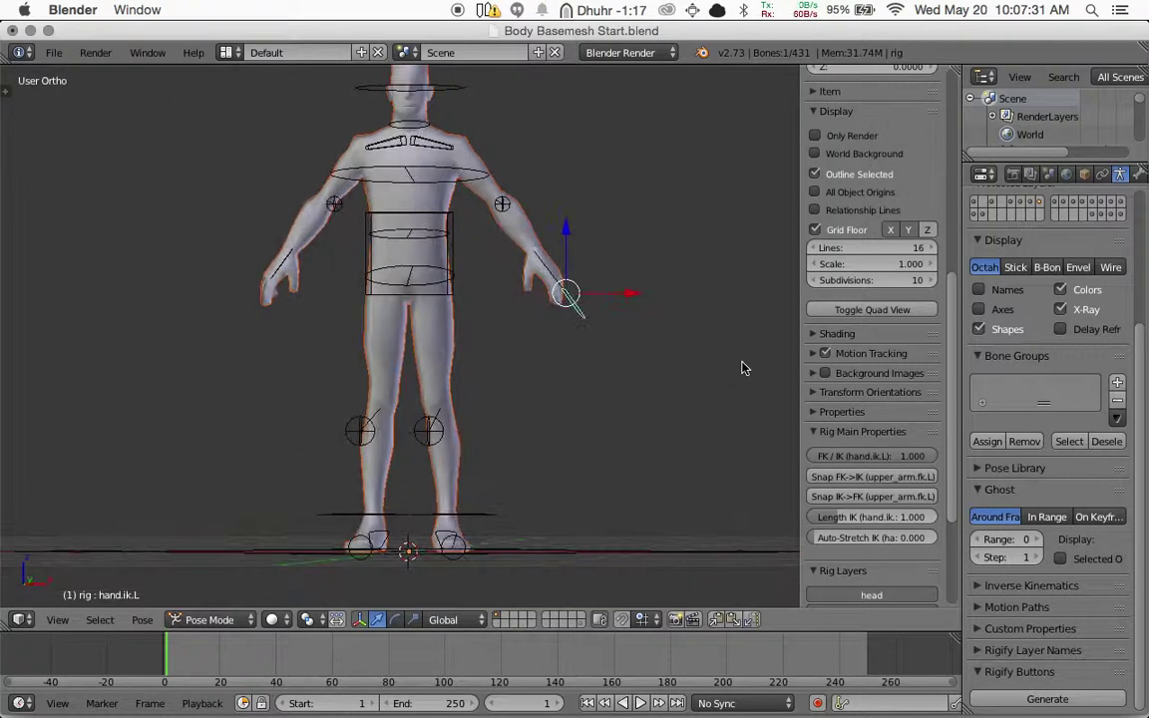
{"action": "key", "text": "g"}
{"action": "left_click", "coordinate": [675, 341]}
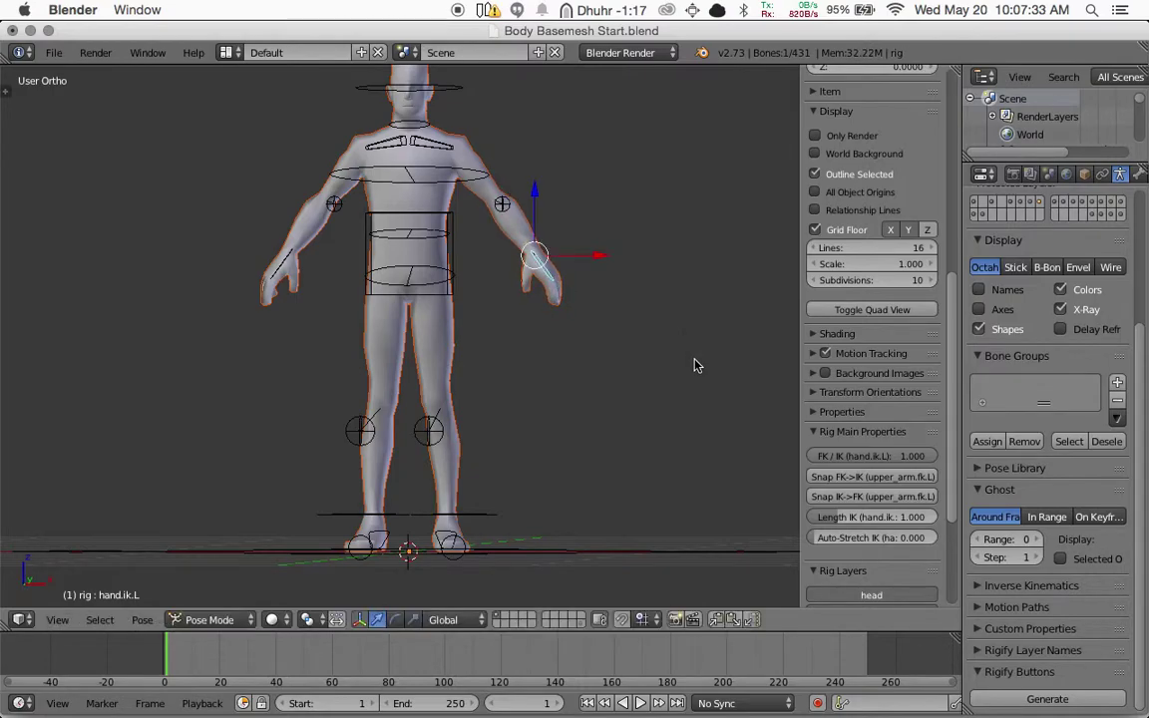
Set FK / IK (hand.ik.R) to 1.000 and its Auto-Stretch IK to 0.000, and test-move the right hand's IK control, cancelling the move
{"action": "middle_click_drag", "start_coordinate": [693, 356], "coordinate": [472, 321]}
{"action": "right_click", "coordinate": [250, 242]}
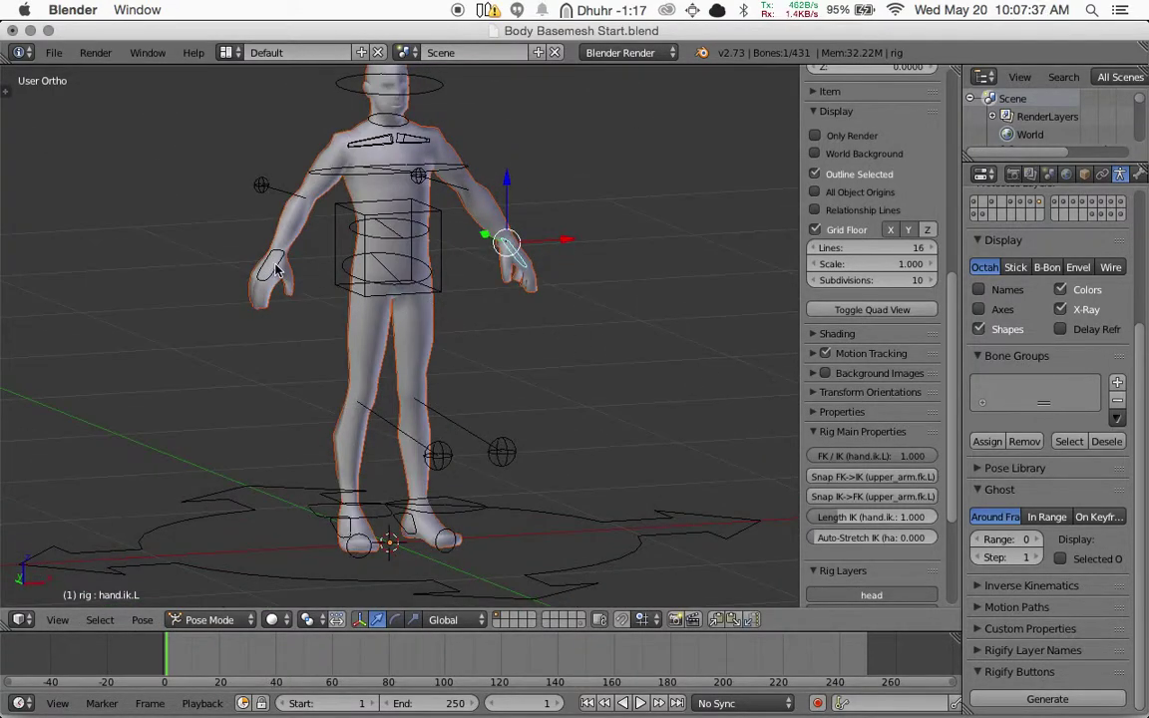
{"action": "middle_click_drag", "start_coordinate": [297, 261], "coordinate": [364, 292]}
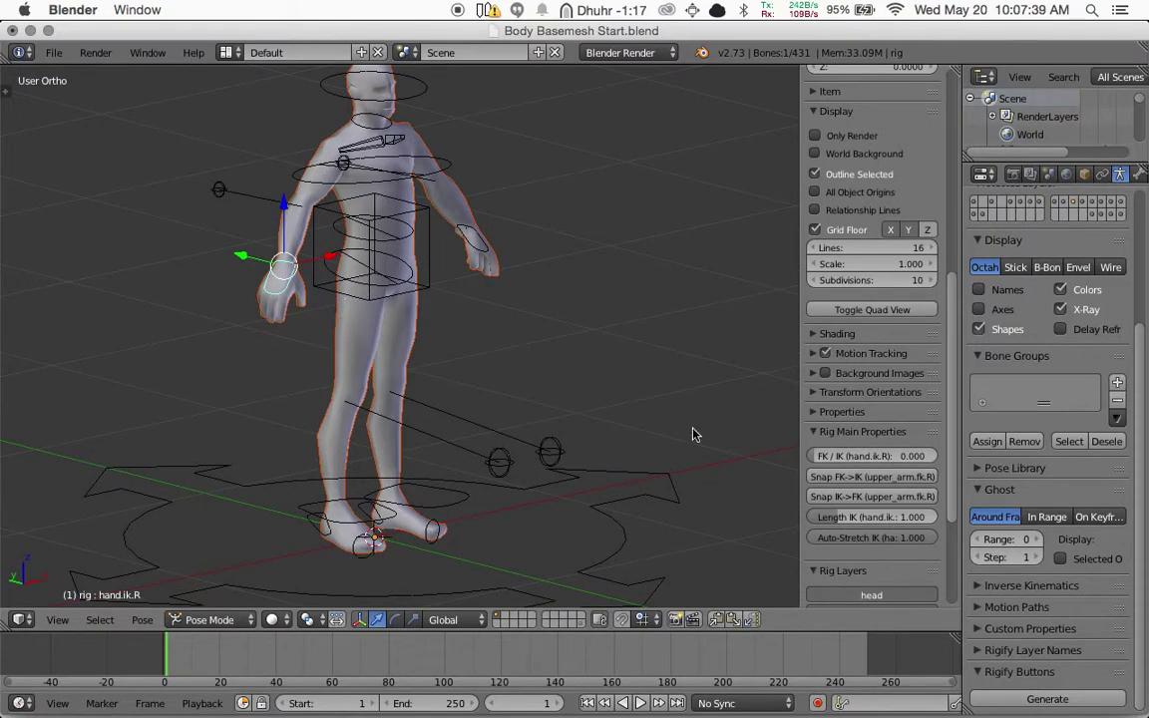
{"action": "left_click_drag", "start_coordinate": [872, 456], "coordinate": [933, 456]}
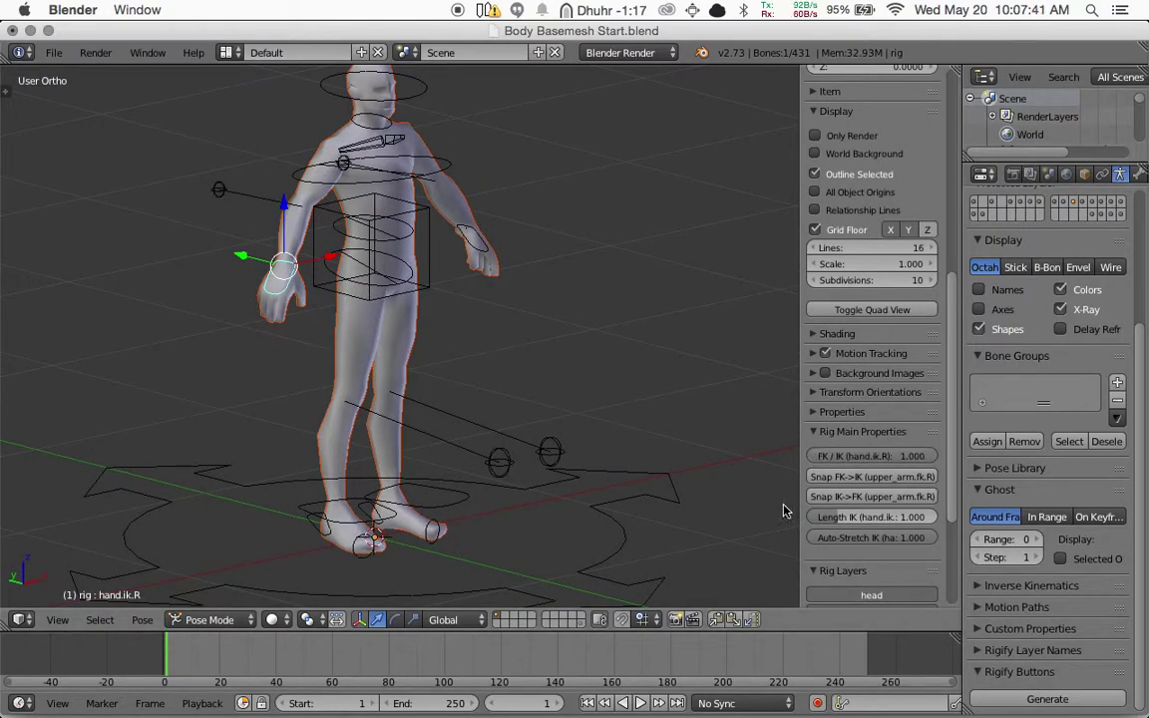
{"action": "left_click_drag", "start_coordinate": [924, 542], "coordinate": [798, 543]}
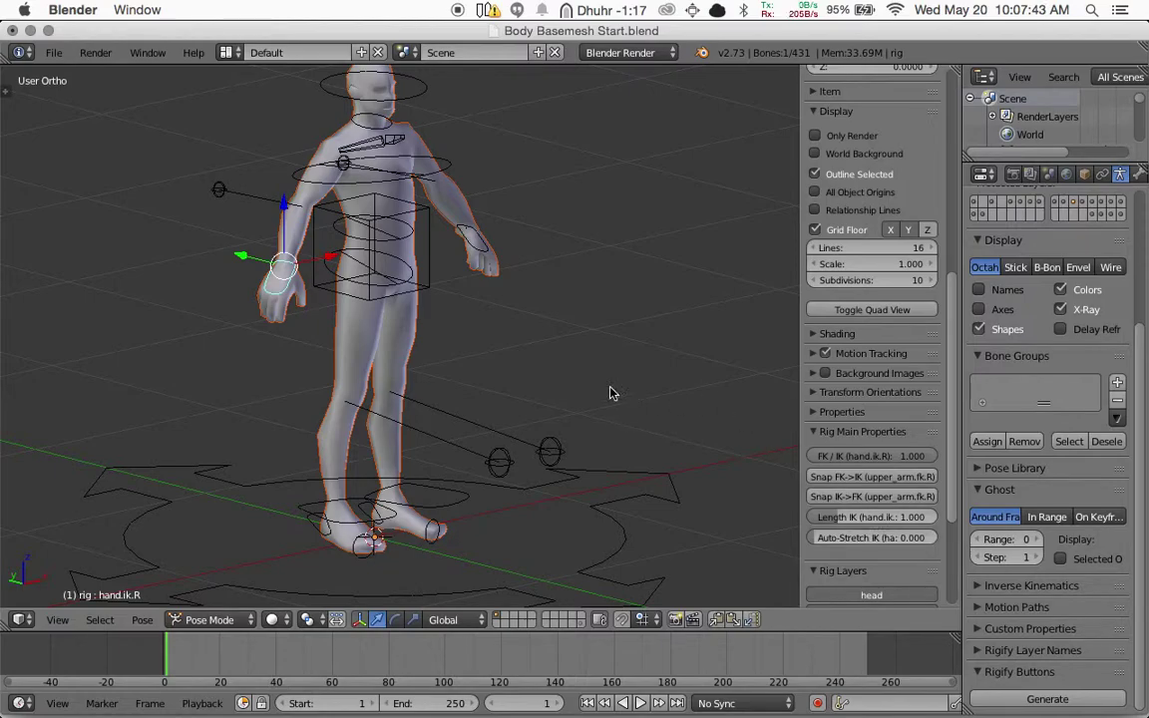
{"action": "key", "text": "g"}
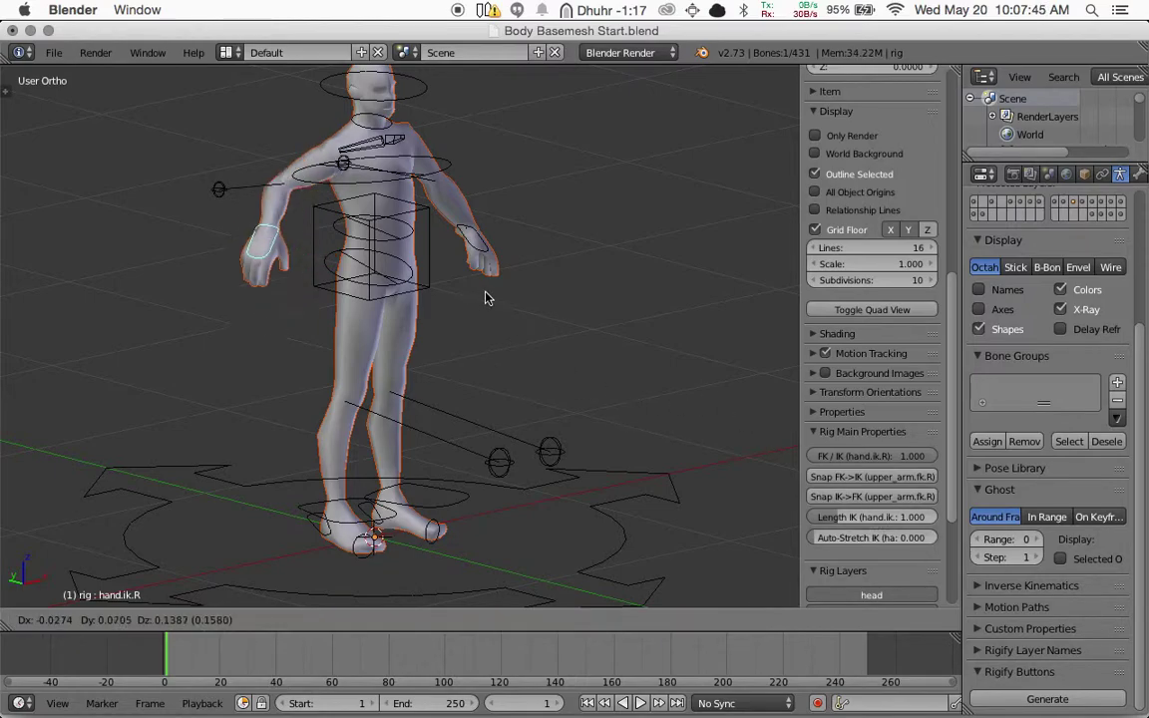
{"action": "key", "text": "Escape"}
Select the left foot's IK control and try moving it from different angles, cancelling each move
{"action": "left_click", "coordinate": [457, 504]}
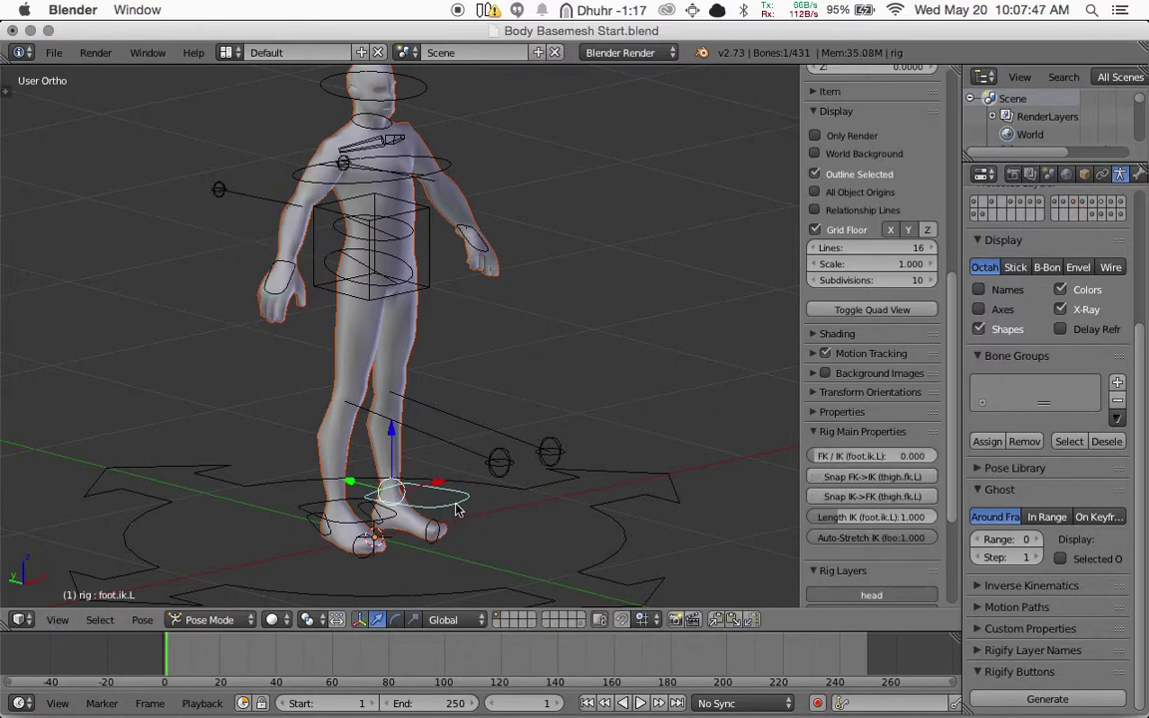
{"action": "key", "text": "g"}
{"action": "key", "text": "Escape"}
{"action": "middle_click_drag", "start_coordinate": [623, 418], "coordinate": [615, 351]}
{"action": "key", "text": "g"}
{"action": "key", "text": "Escape"}
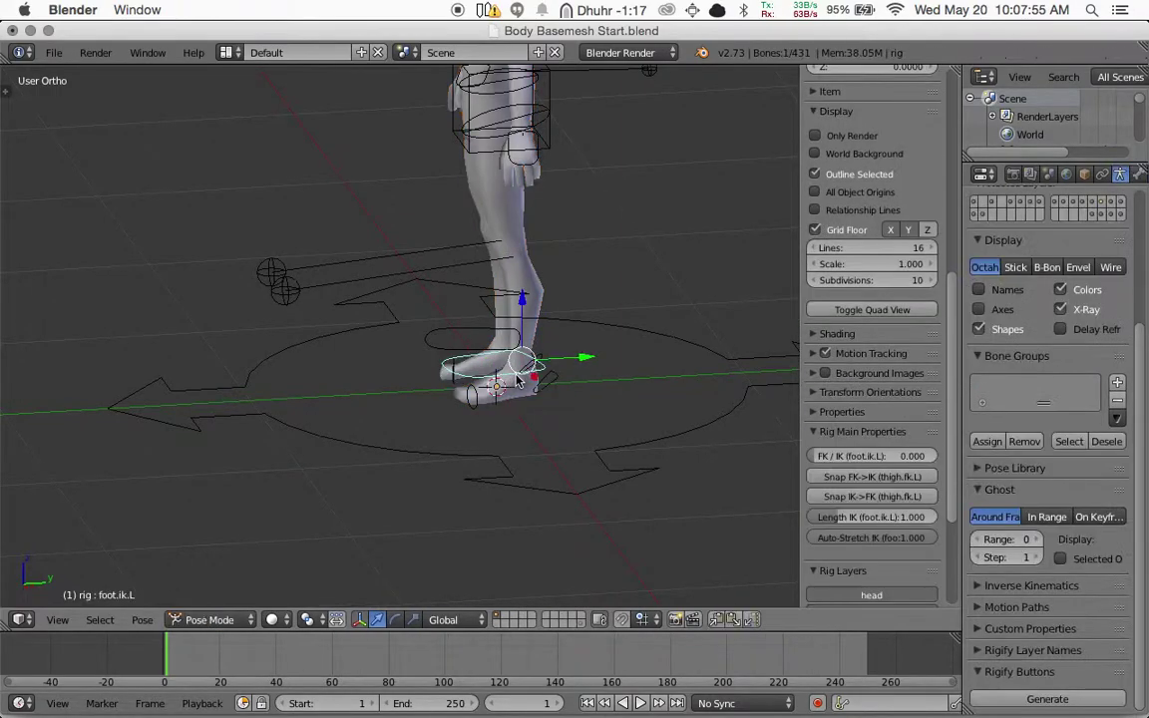
Set FK / IK (foot.ik.L) to 1.000 and its Auto-Stretch IK to 0.000, and test-move the left foot's IK control, cancelling each move
{"action": "mouse_move", "coordinate": [558, 394]}
{"action": "middle_mouse_down"}
{"action": "mouse_move", "coordinate": [577, 383]}
{"action": "mouse_move", "coordinate": [559, 385]}
{"action": "mouse_move", "coordinate": [570, 405]}
{"action": "middle_mouse_up"}
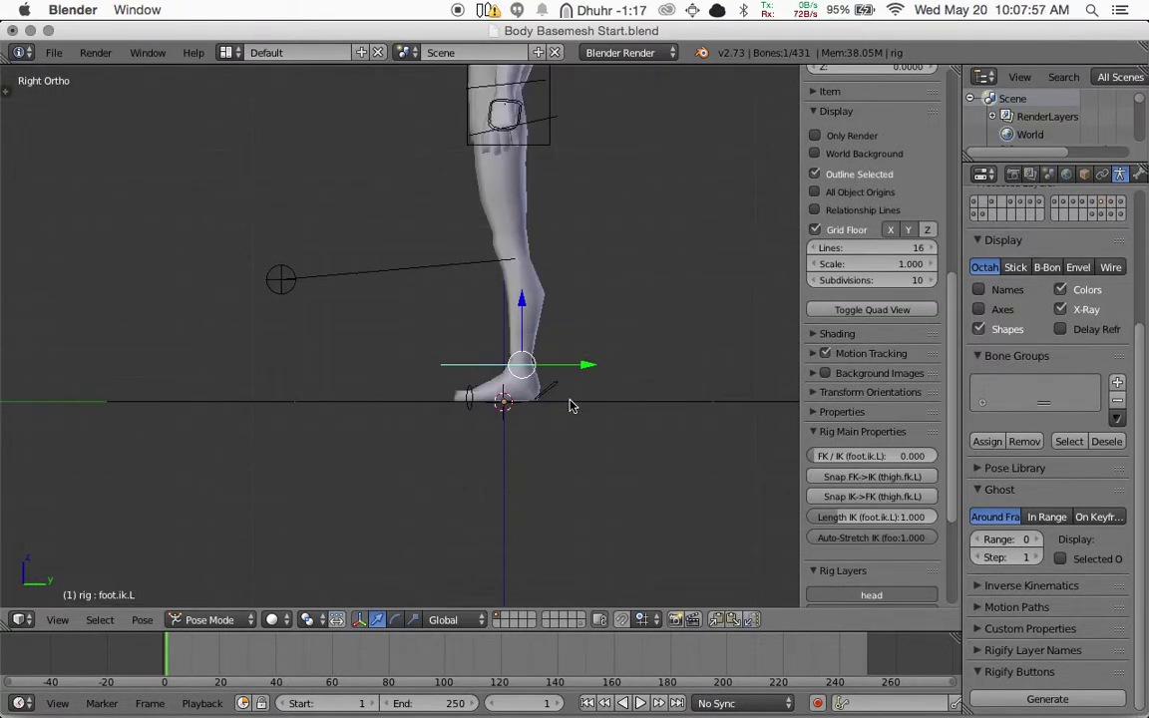
{"action": "scroll", "coordinate": [563, 399], "scroll_direction": "up", "scroll_amount": 1}
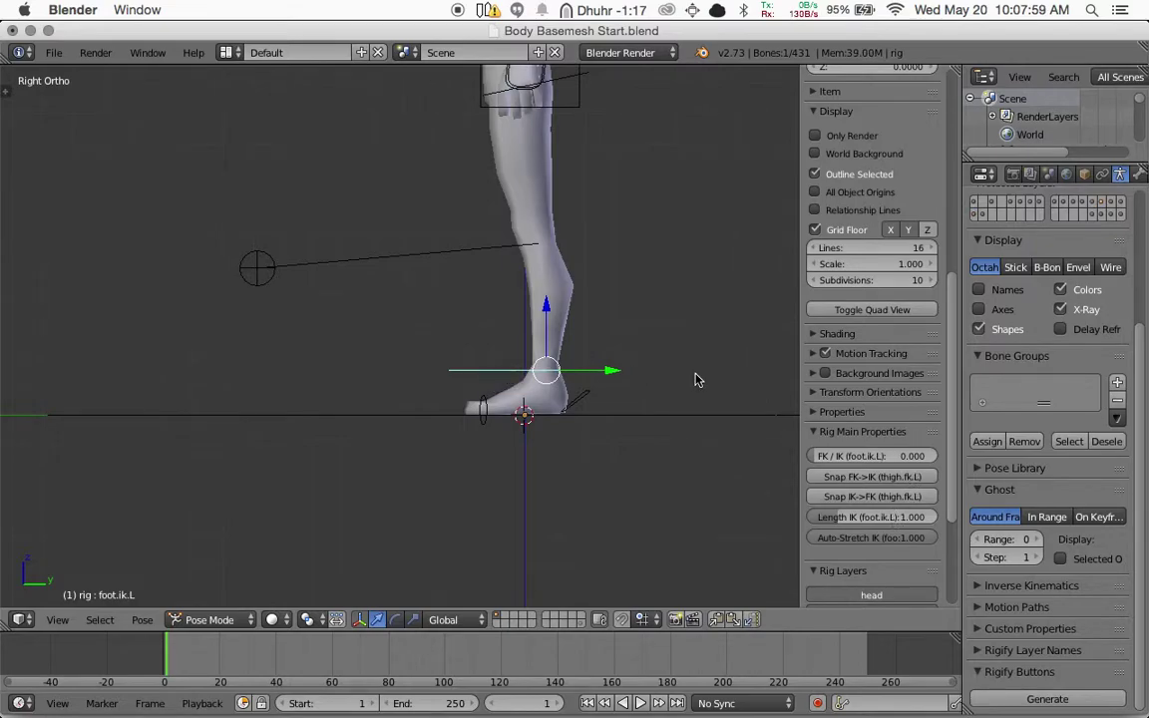
{"action": "left_click_drag", "start_coordinate": [848, 456], "coordinate": [856, 456]}
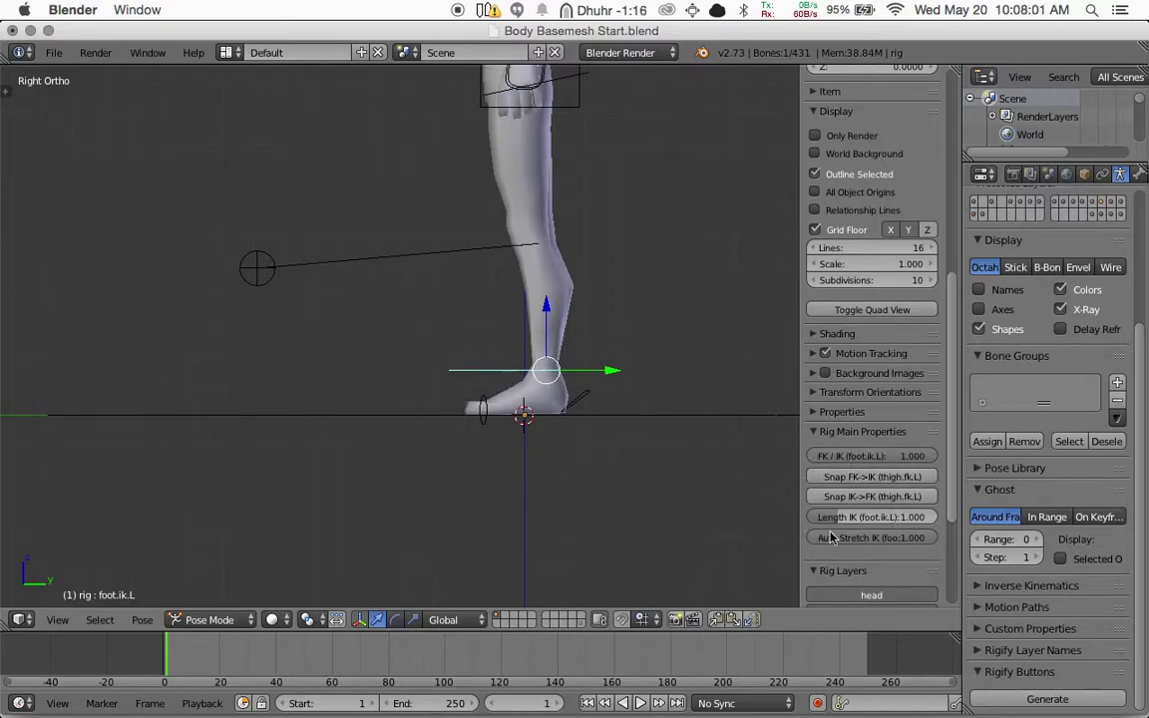
{"action": "middle_click_drag", "start_coordinate": [639, 379], "coordinate": [611, 374]}
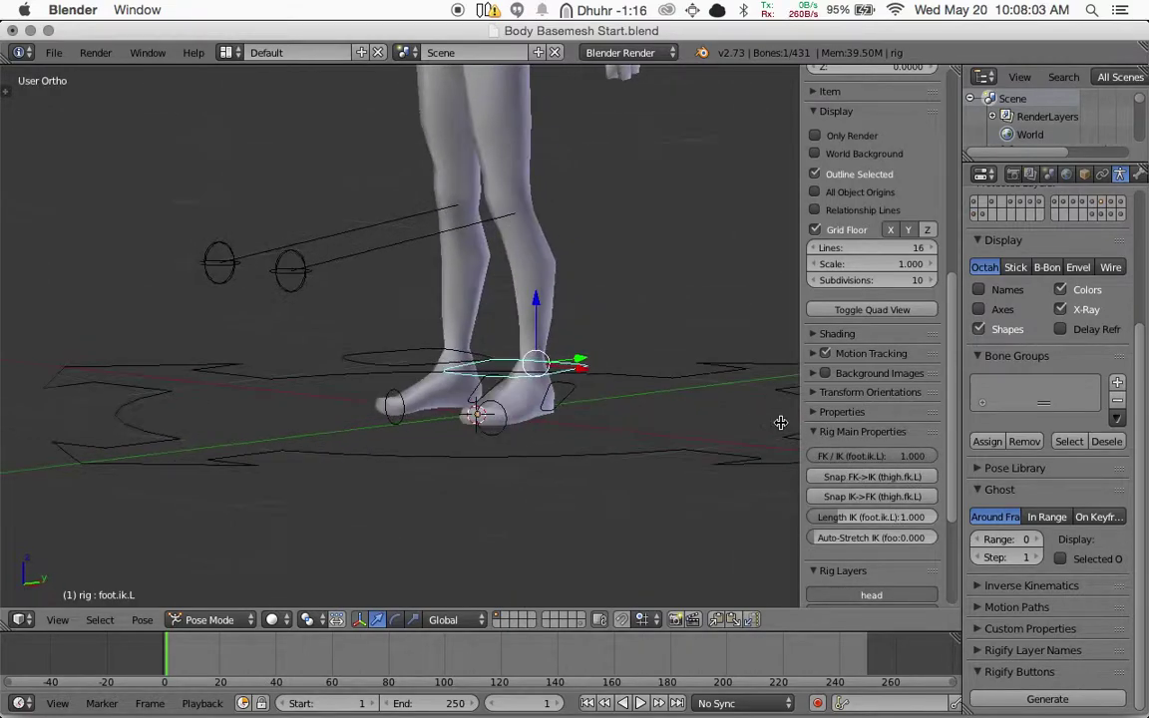
{"action": "key", "text": "g"}
{"action": "right_click", "coordinate": [583, 331]}
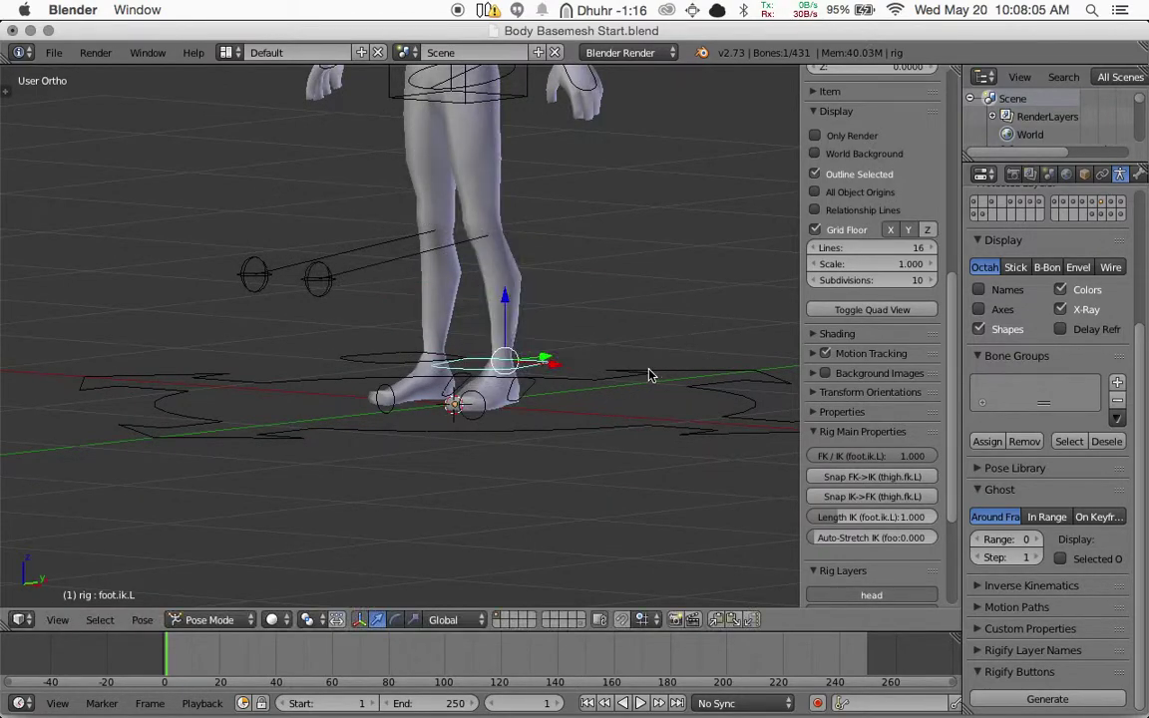
{"action": "key", "text": "KP_3"}
{"action": "key", "text": "g"}
{"action": "right_click", "coordinate": [631, 327]}
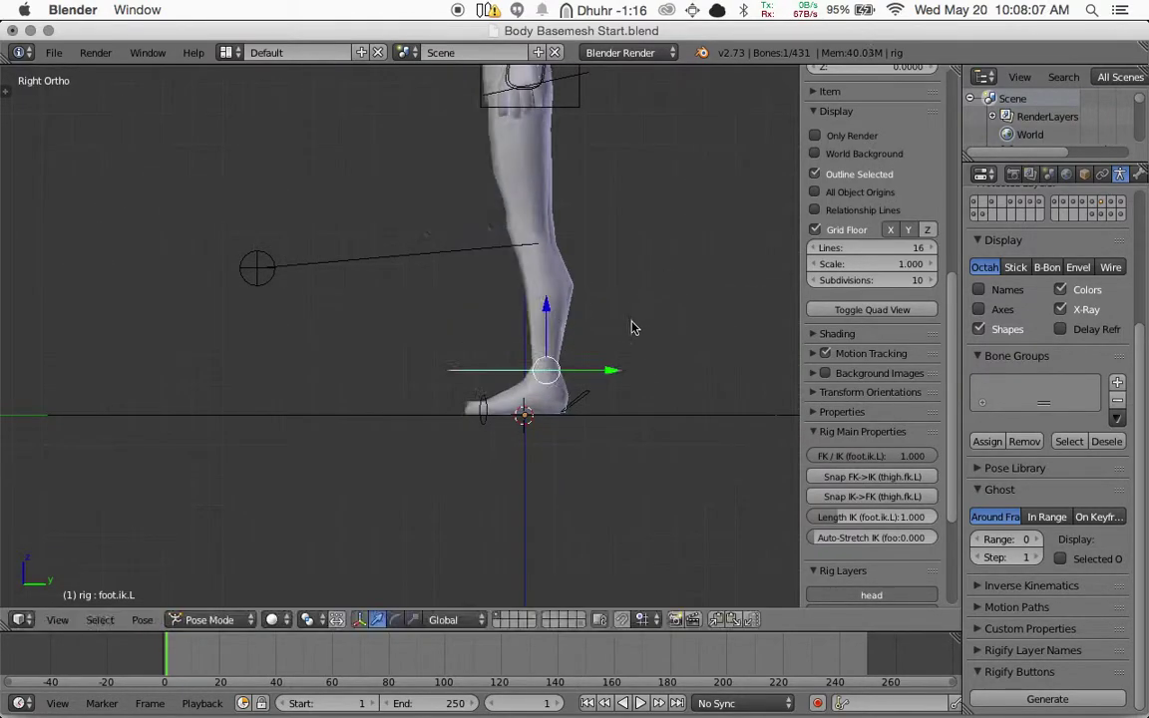
Test the left foot's roll control behind the heel by rotating it in both directions in the side view
{"action": "right_click", "coordinate": [581, 400]}
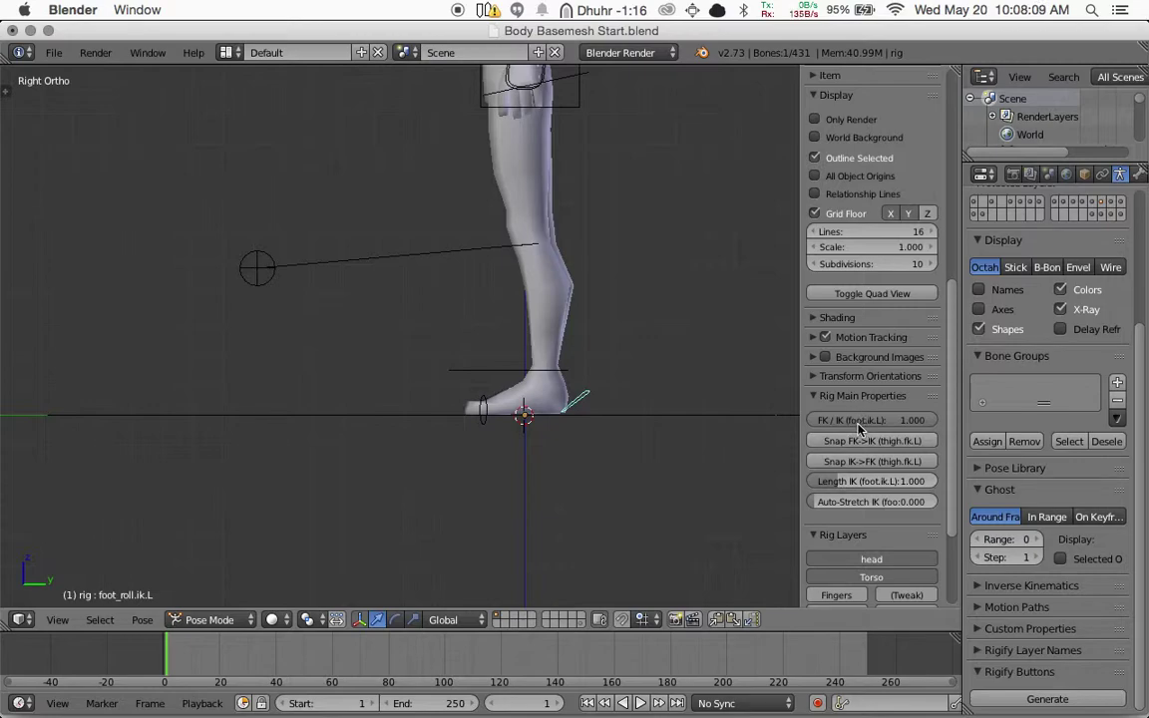
{"action": "key", "text": "r"}
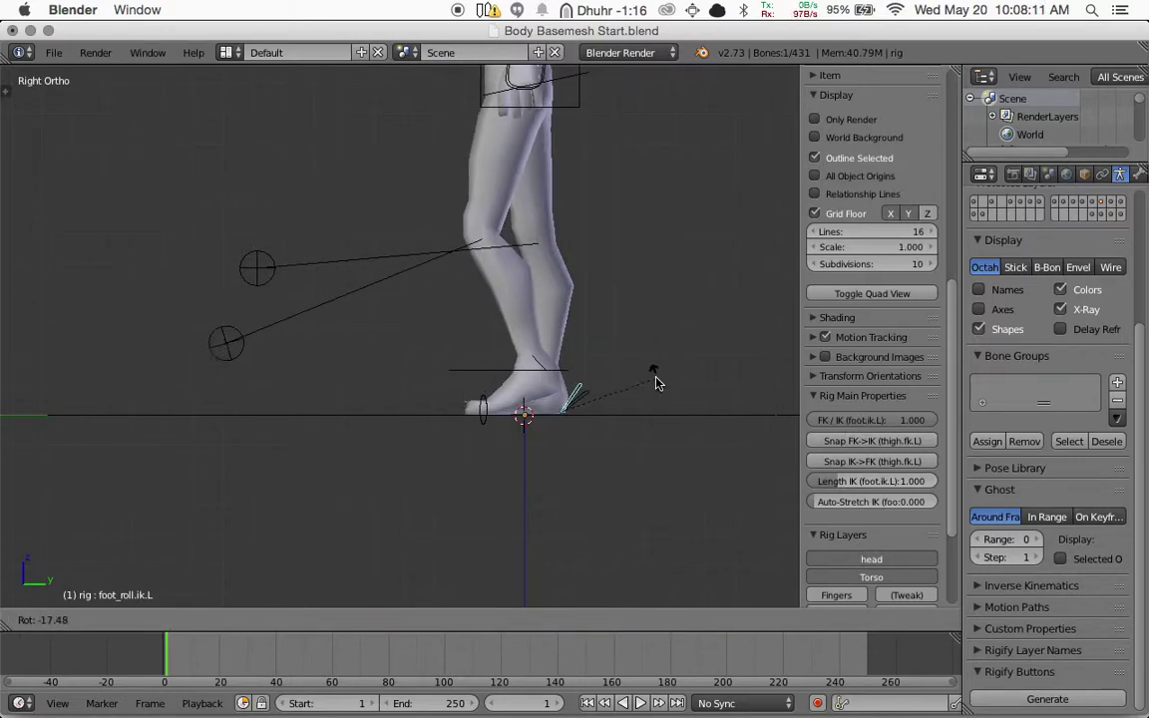
{"action": "right_click", "coordinate": [684, 413]}
{"action": "right_click", "coordinate": [521, 373]}
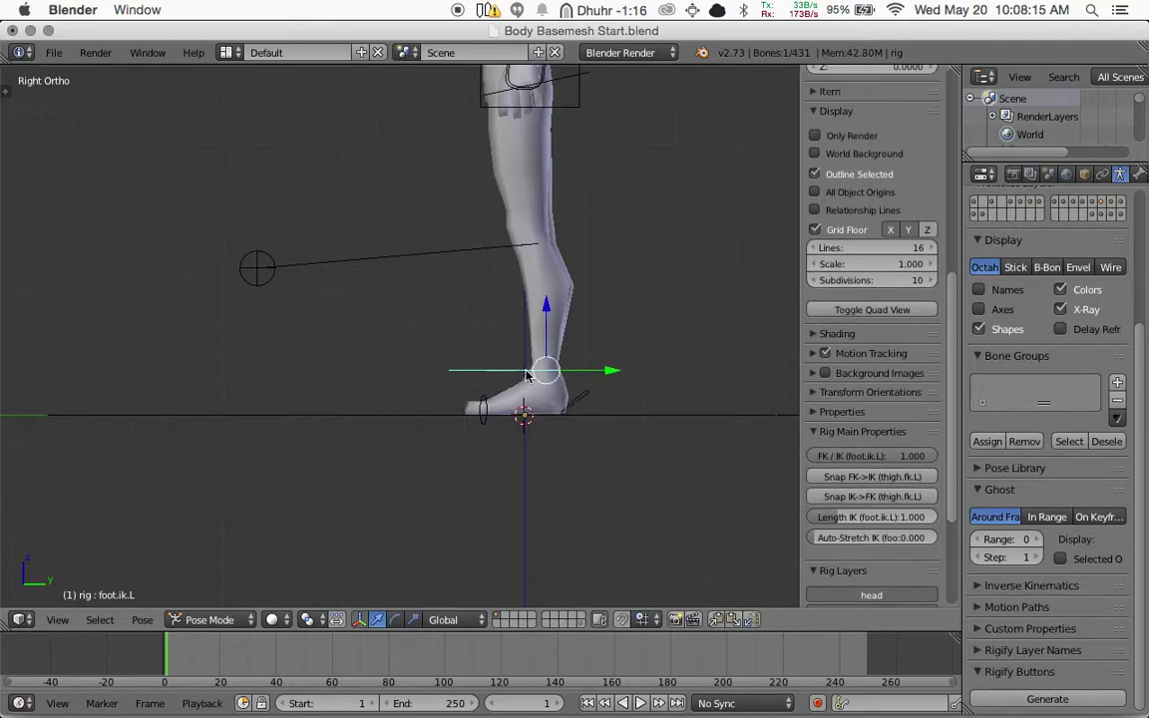
{"action": "right_click", "coordinate": [581, 408]}
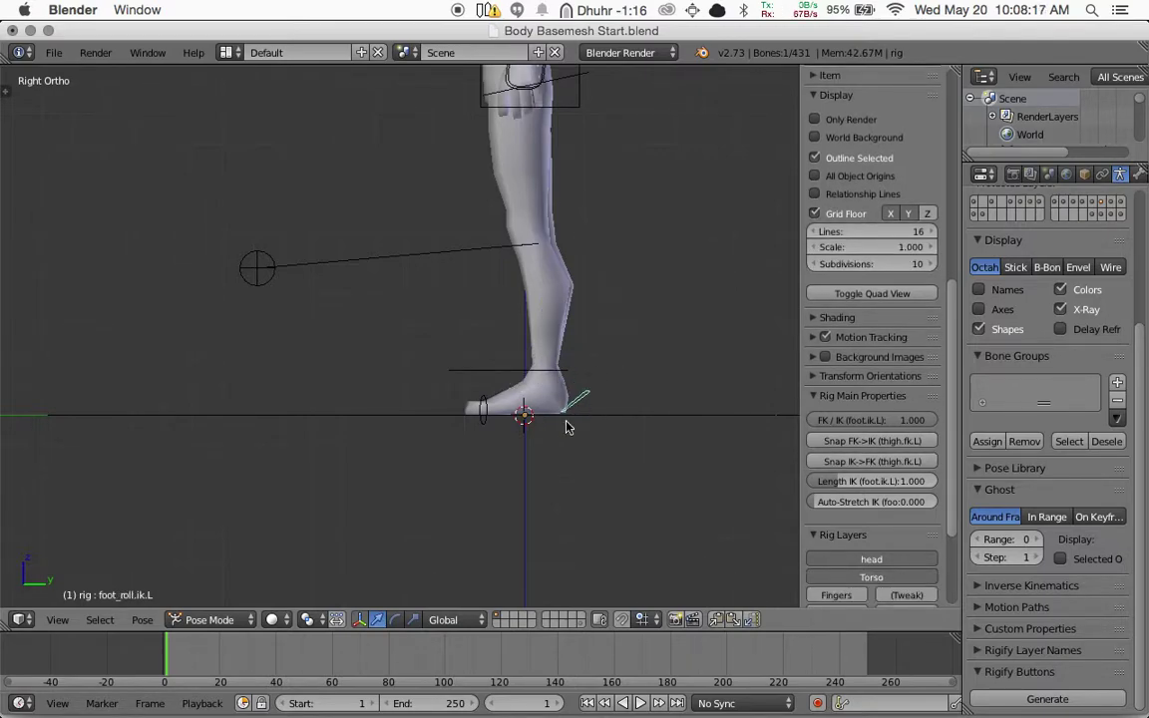
{"action": "key", "text": "r"}
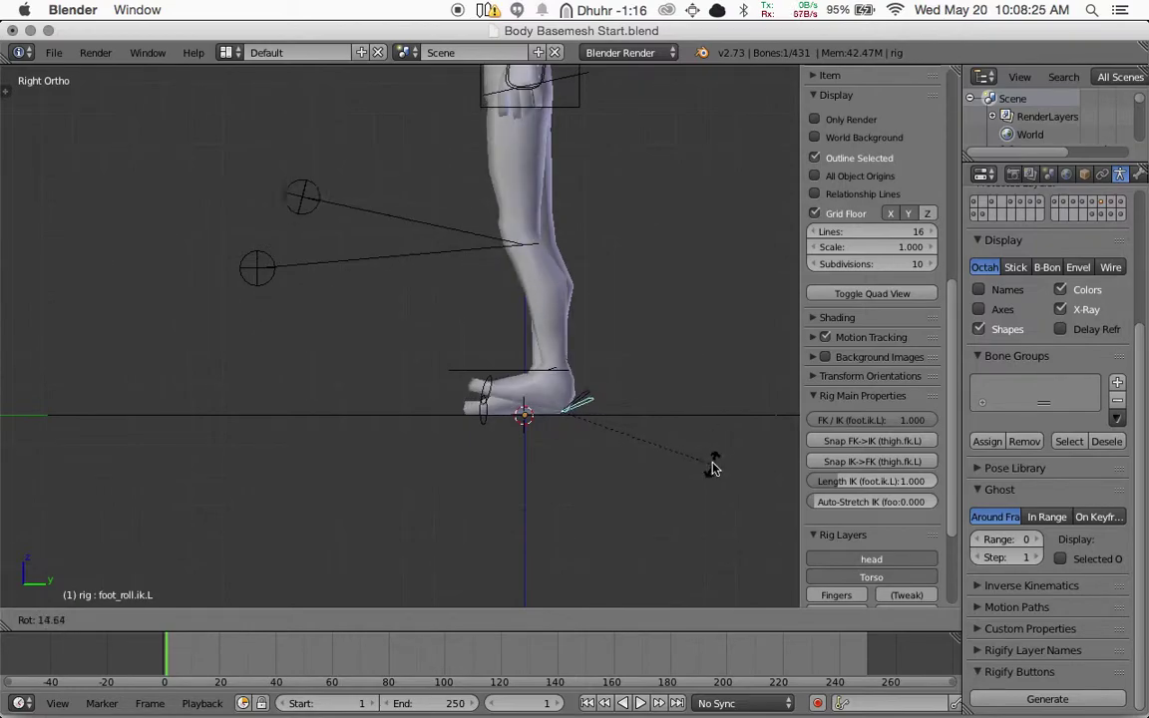
{"action": "left_click", "coordinate": [715, 444]}
Set FK / IK (foot.ik.R) to 1.000 and its Auto-Stretch IK to 0.000, test-moving the right foot's IK control before and after
{"action": "middle_click_drag", "start_coordinate": [637, 385], "coordinate": [459, 361]}
{"action": "right_click", "coordinate": [459, 360]}
{"action": "key", "text": "g"}
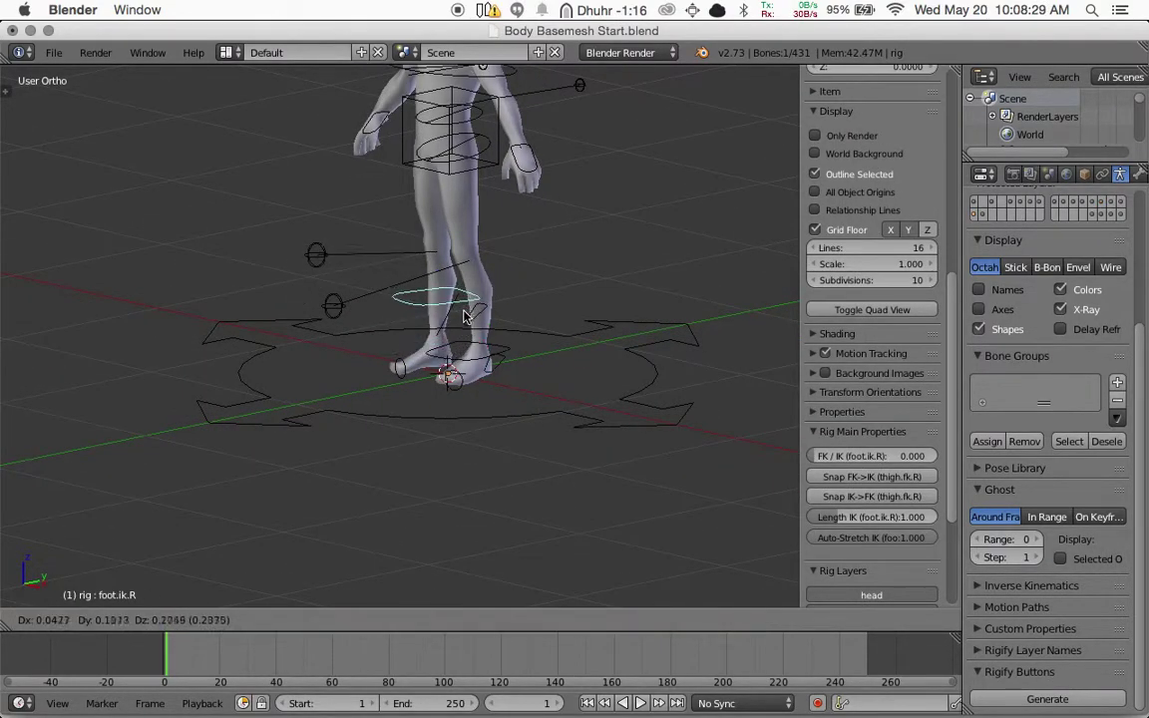
{"action": "key", "text": "Escape"}
{"action": "left_click_drag", "start_coordinate": [836, 461], "coordinate": [925, 460]}
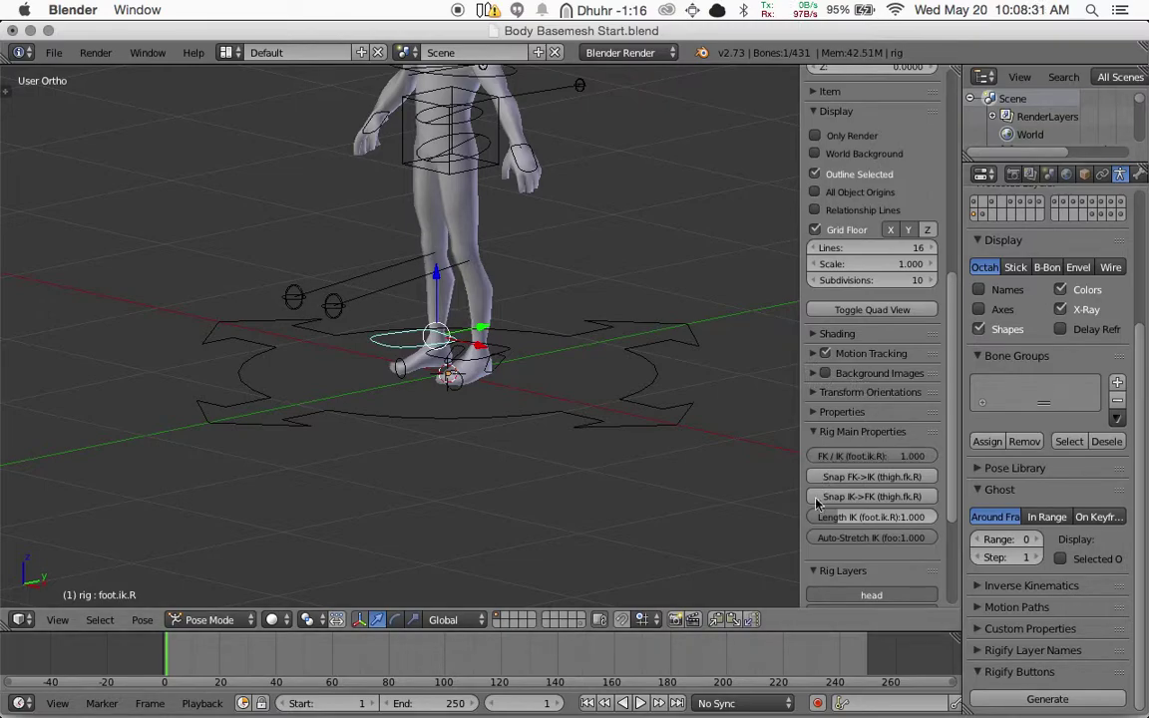
{"action": "left_click_drag", "start_coordinate": [870, 537], "coordinate": [783, 499]}
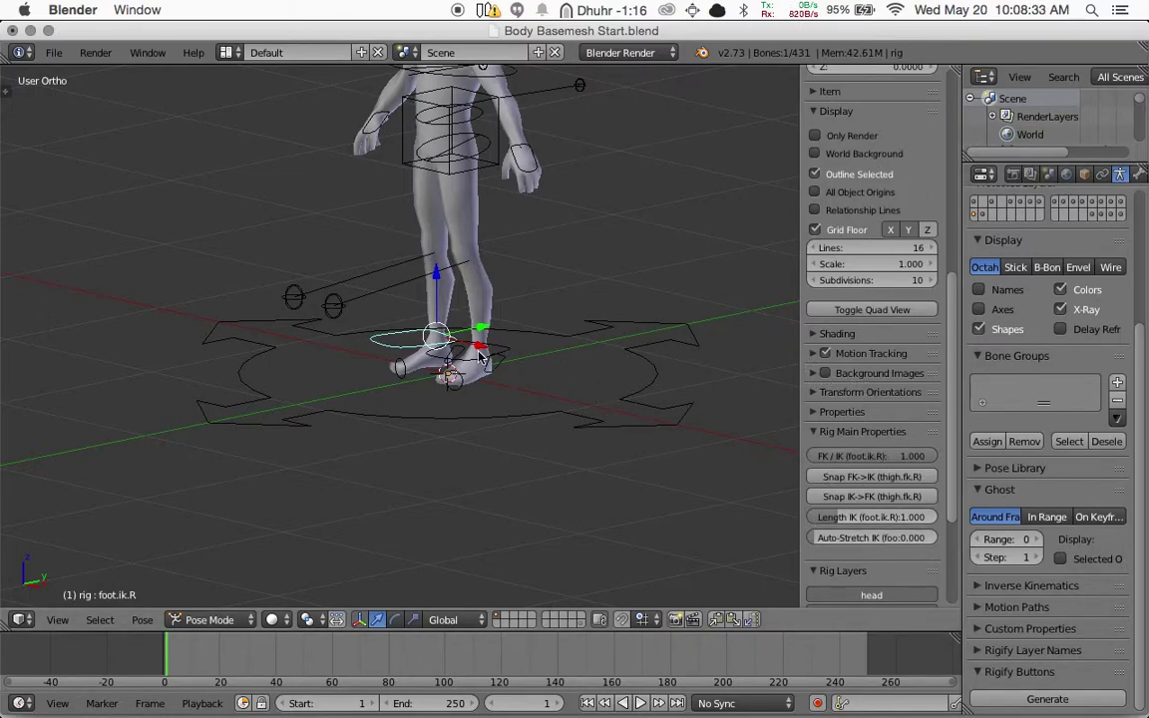
{"action": "key", "text": "g"}
{"action": "key", "text": "Escape"}
Test the right foot's roll control by rotating it, cancel the rotation, and view the whole rigged character
{"action": "right_click", "coordinate": [456, 354]}
{"action": "key", "text": "r"}
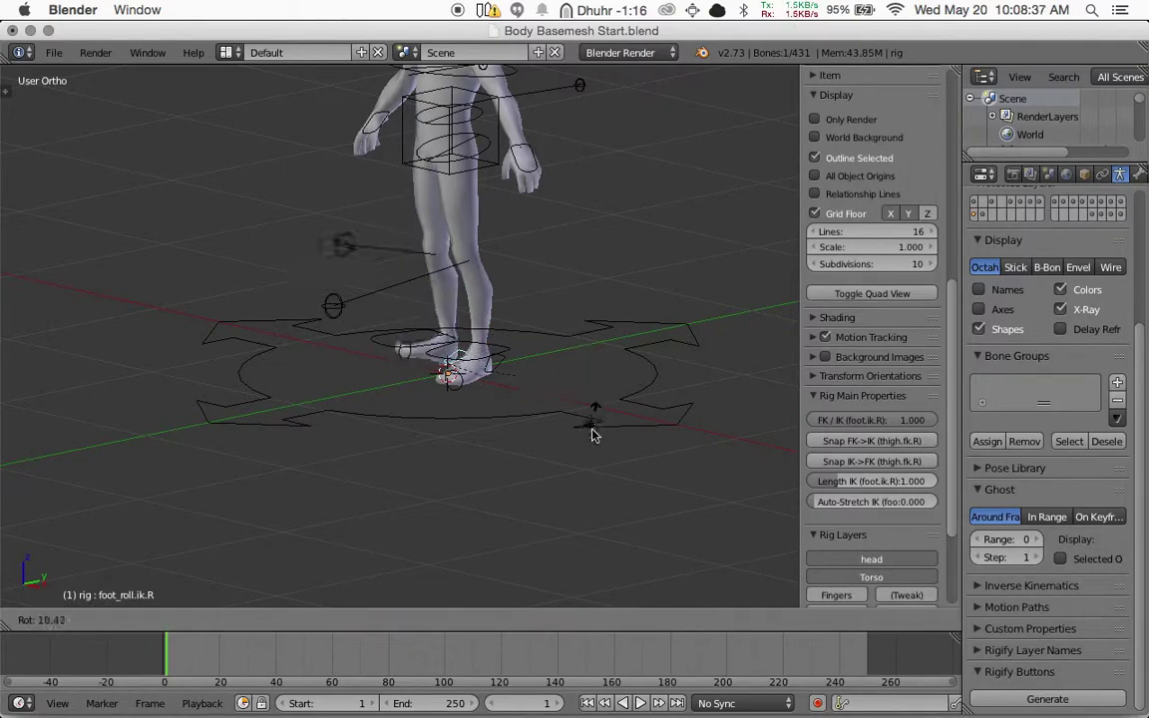
{"action": "key", "text": "Escape"}
{"action": "middle_click_drag", "start_coordinate": [547, 397], "coordinate": [569, 372]}
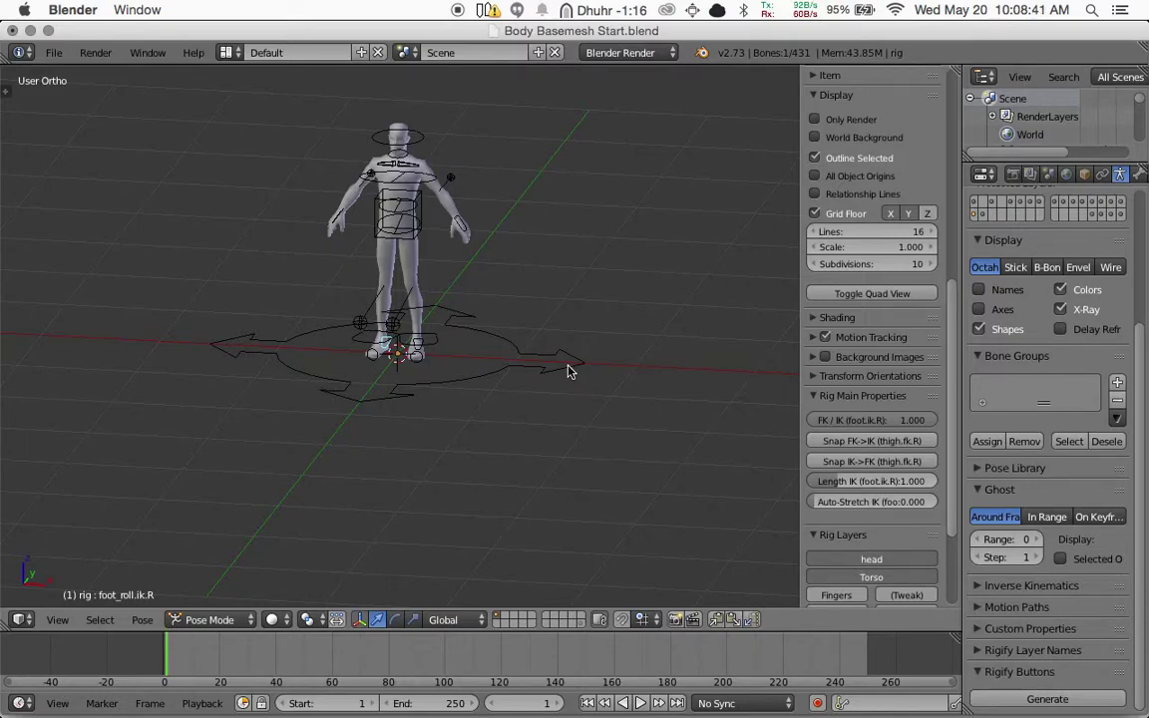